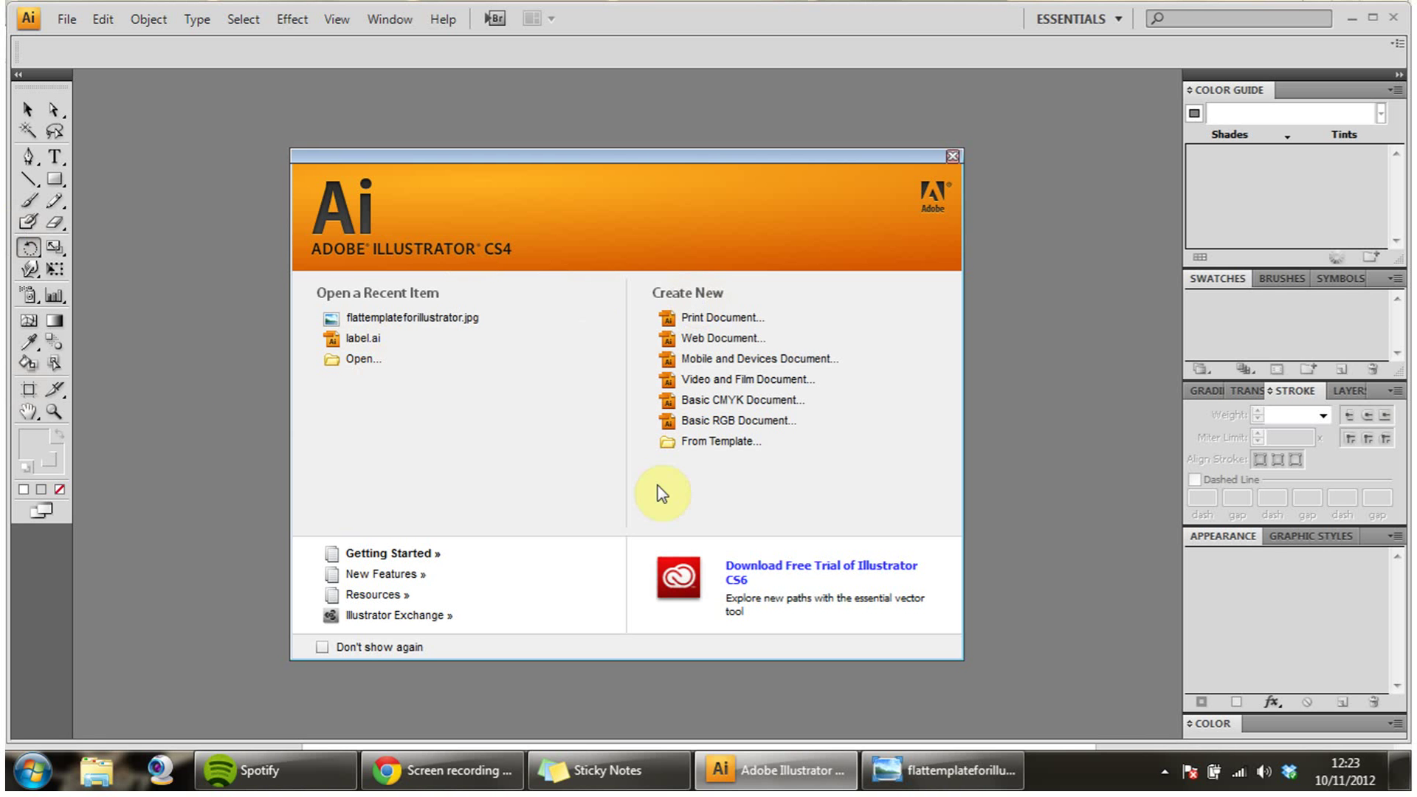
Step: View the flattemplateforillustrator.jpg body template in Windows Photo Viewer and return to Illustrator
{"action": "left_click", "coordinate": [924, 782]}
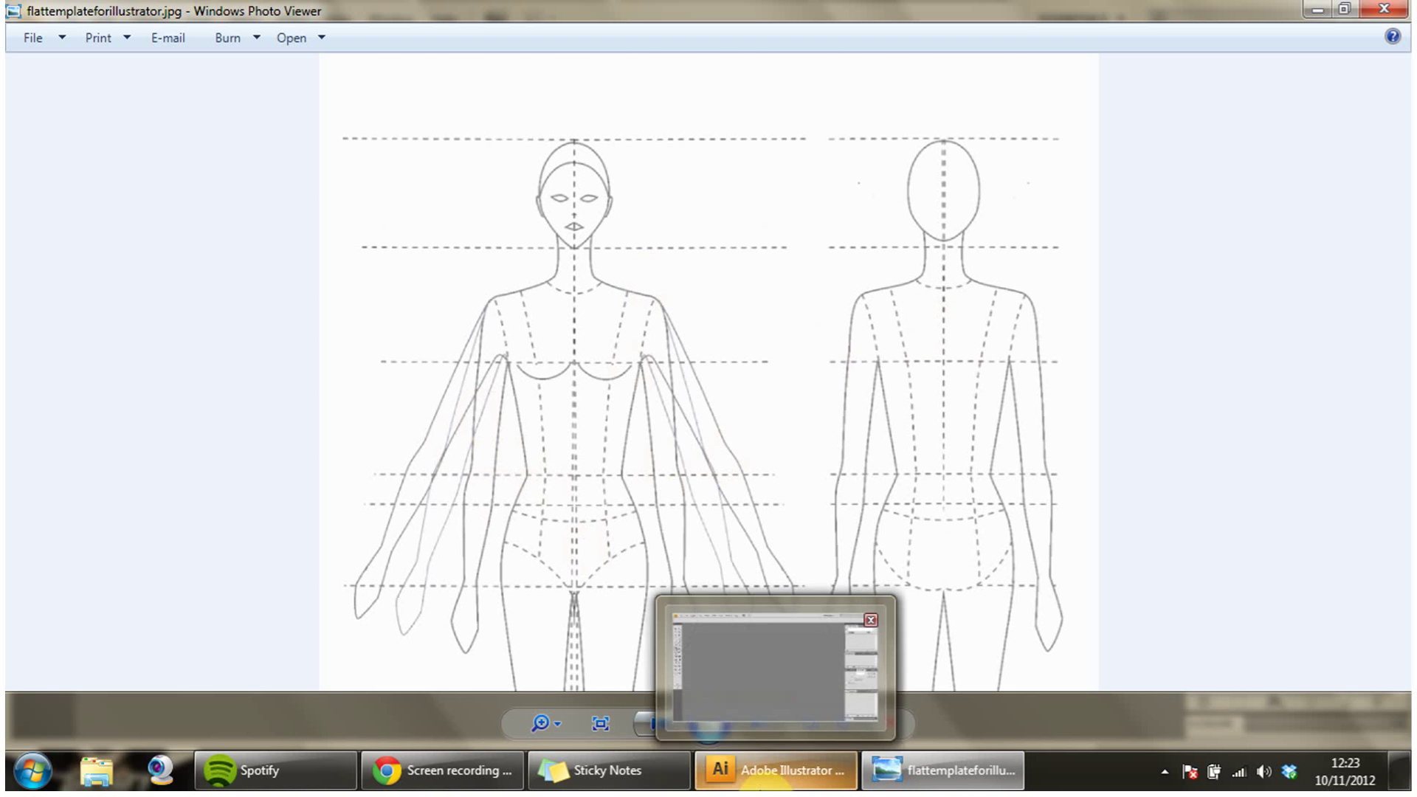
{"action": "left_click", "coordinate": [764, 783]}
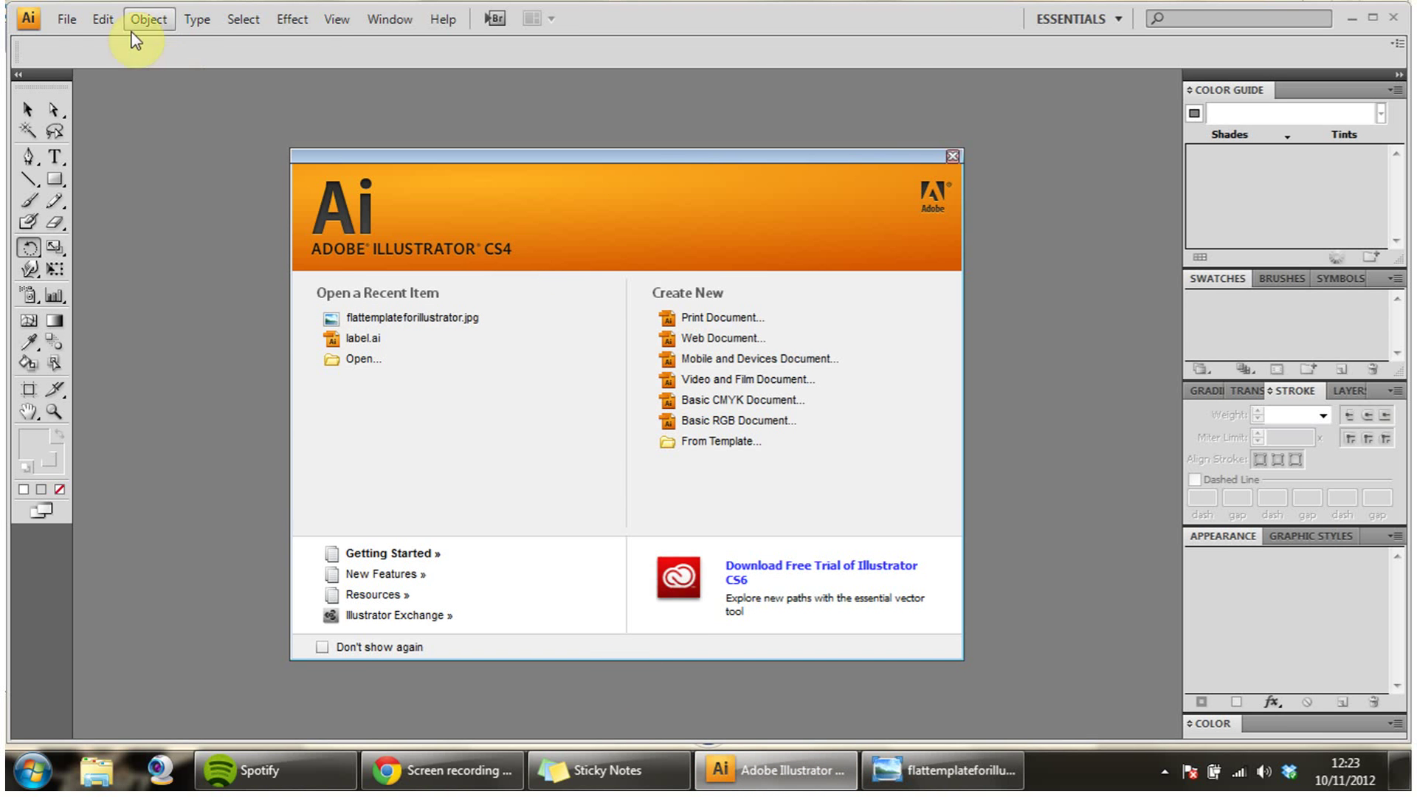
{"action": "left_click", "coordinate": [62, 23]}
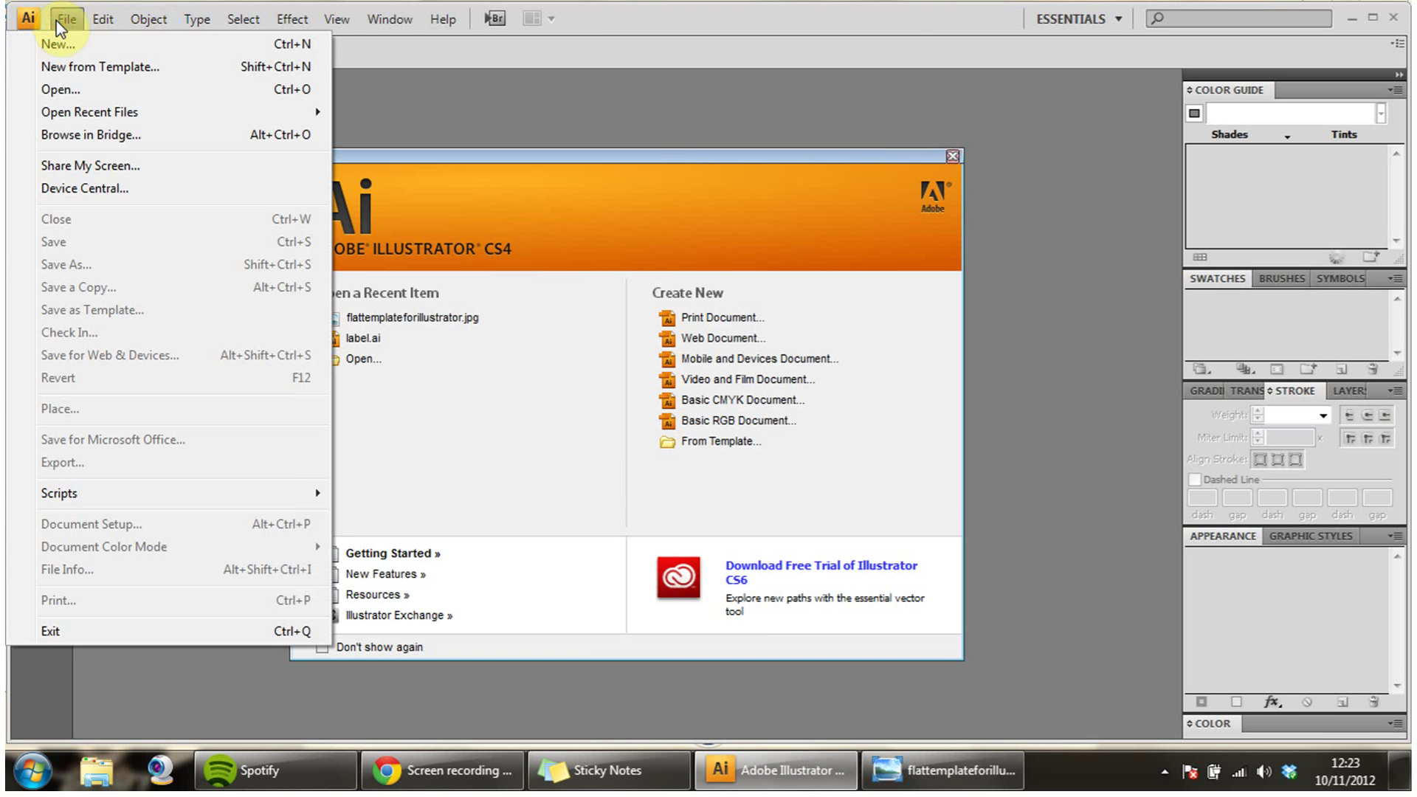
{"action": "left_click", "coordinate": [53, 89]}
{"action": "type", "text": "fla"}
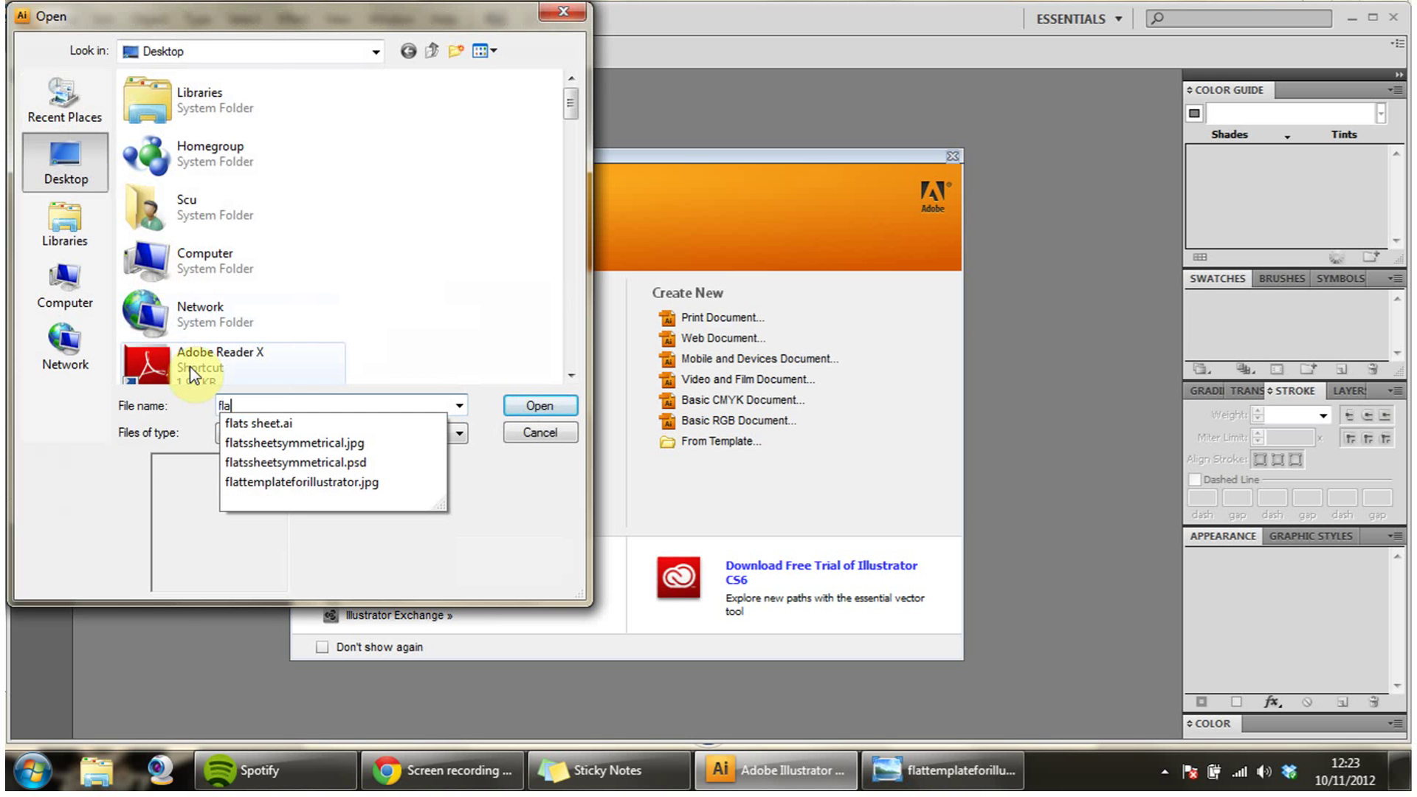
{"action": "left_click", "coordinate": [283, 481]}
{"action": "left_click", "coordinate": [533, 410]}
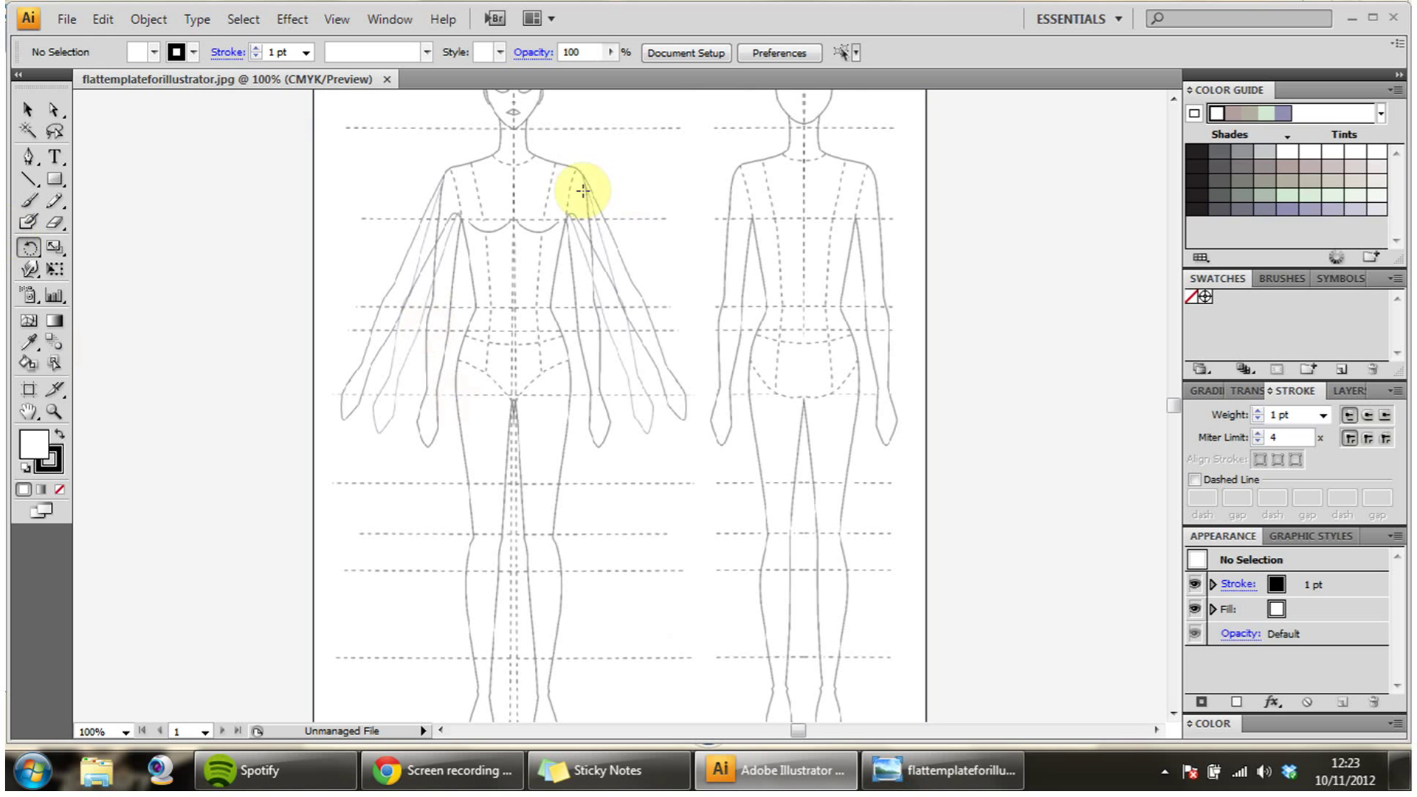
{"action": "left_click", "coordinate": [387, 79]}
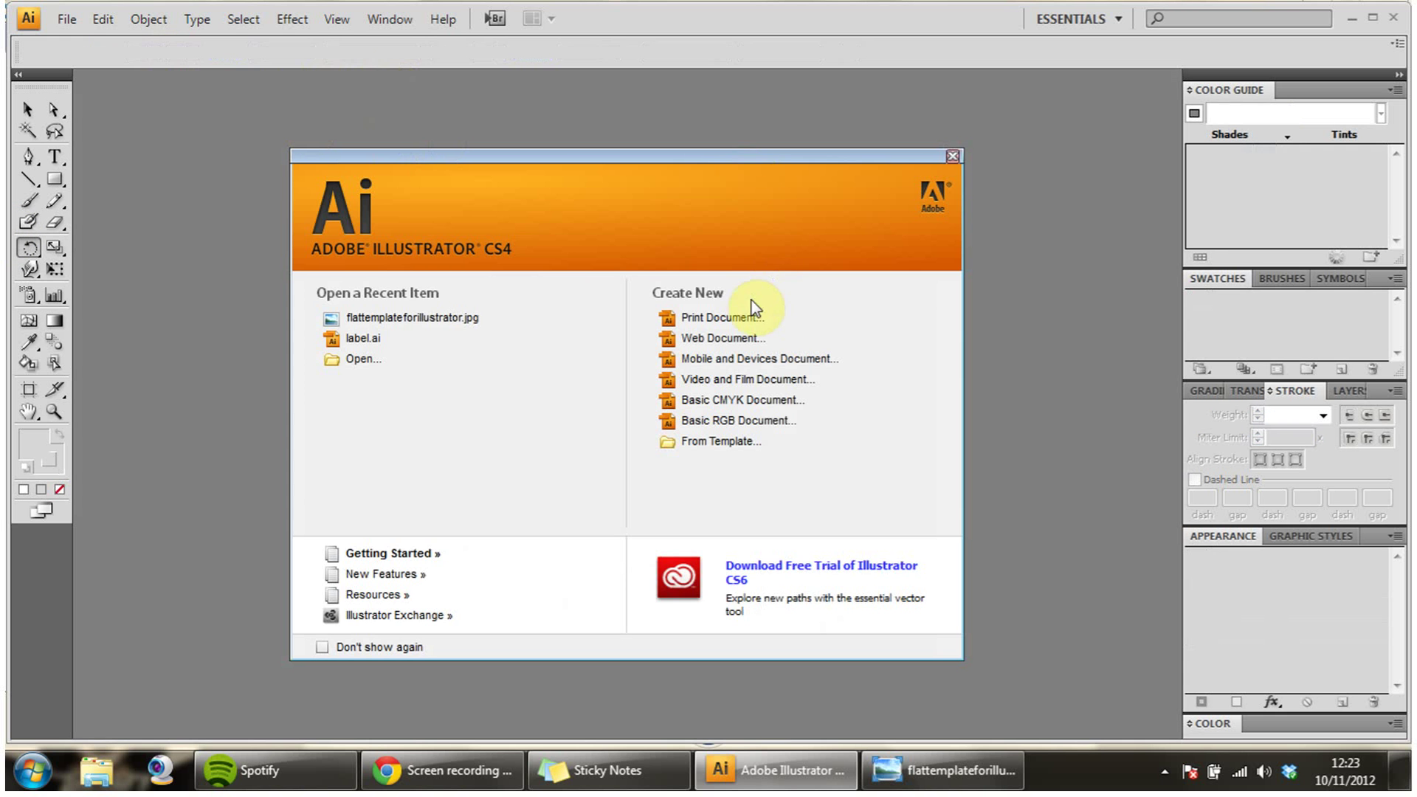
Step: Create a new portrait A4 print document named 1
{"action": "left_click", "coordinate": [708, 318]}
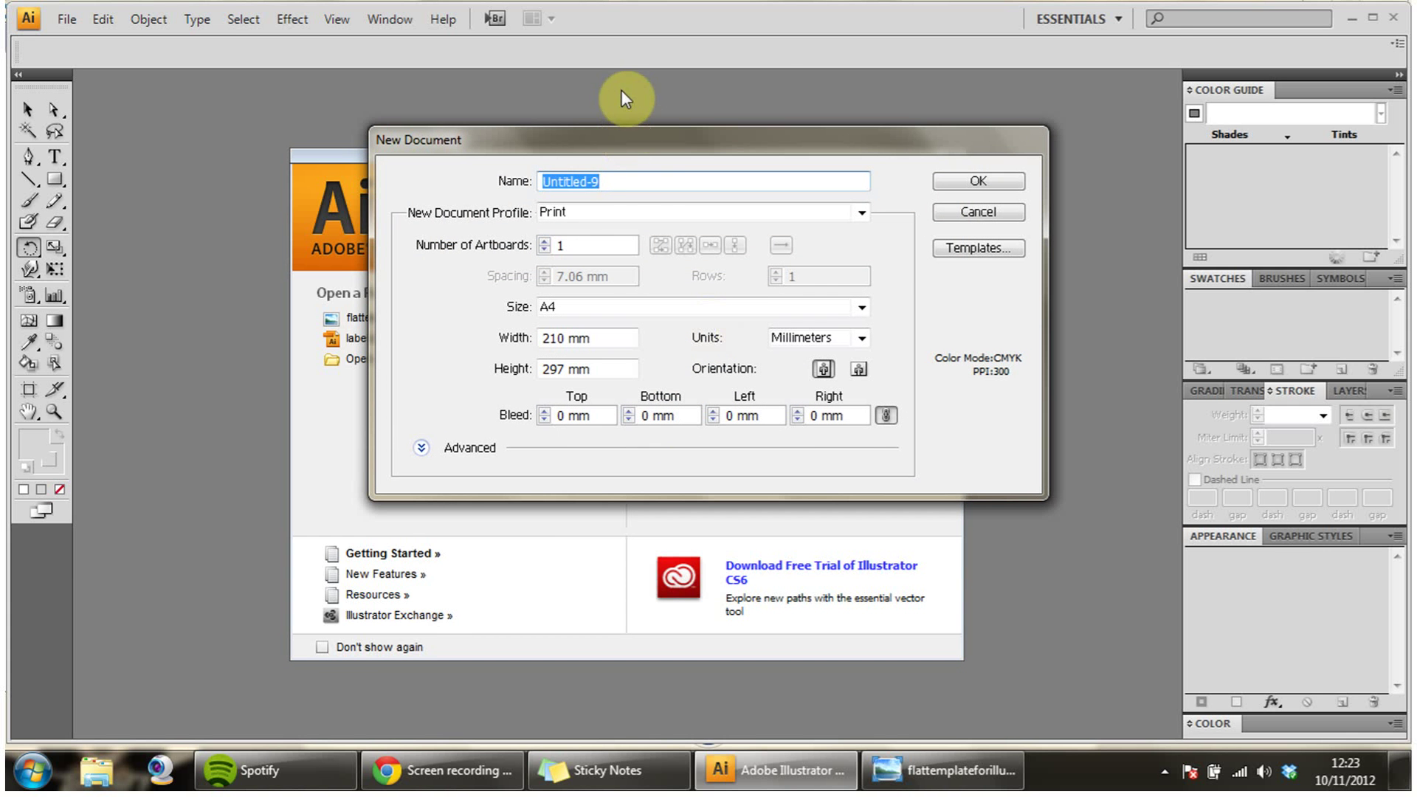
{"action": "type", "text": "1"}
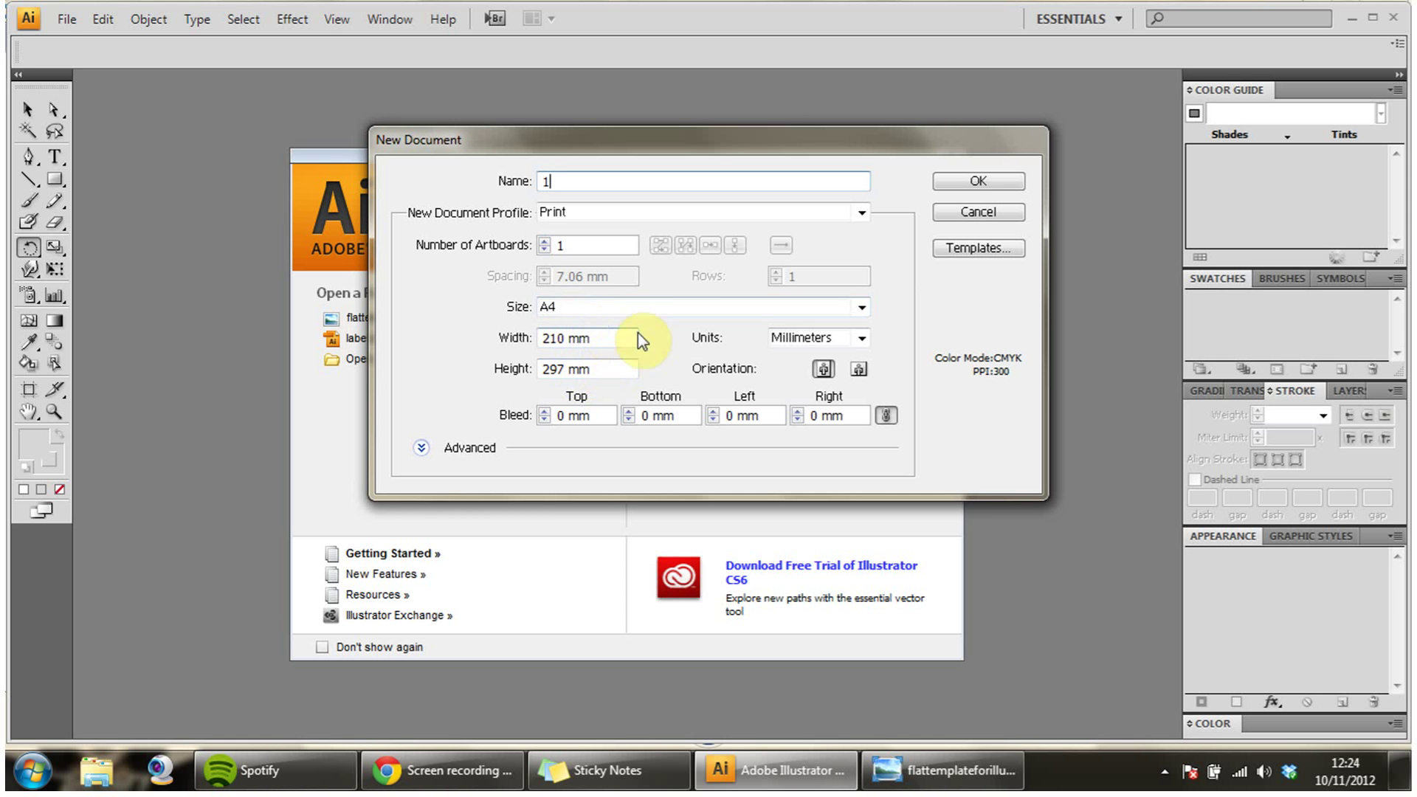
{"action": "left_click", "coordinate": [978, 191]}
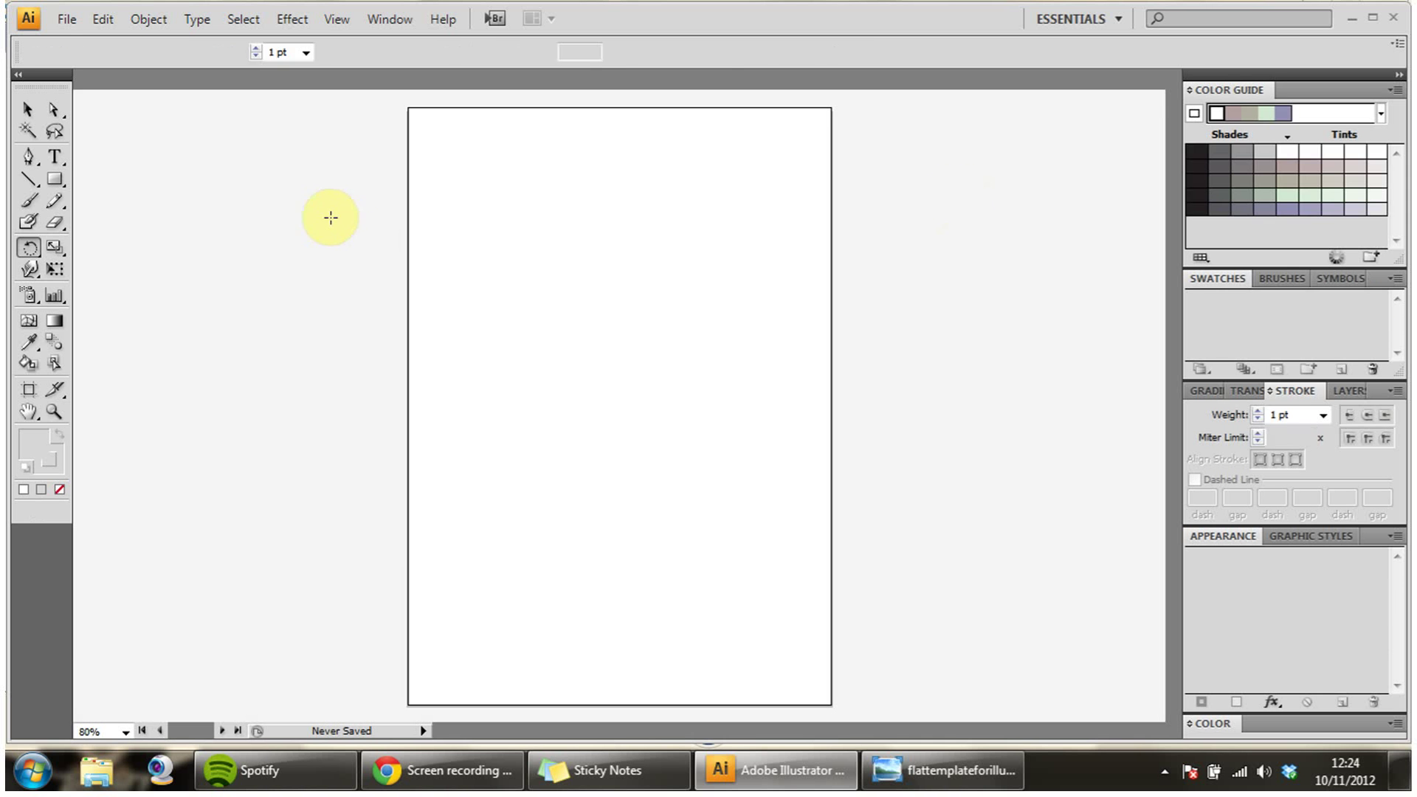
Step: Place the image flattemplateforillustrator.jpg into the document
{"action": "left_click", "coordinate": [67, 23]}
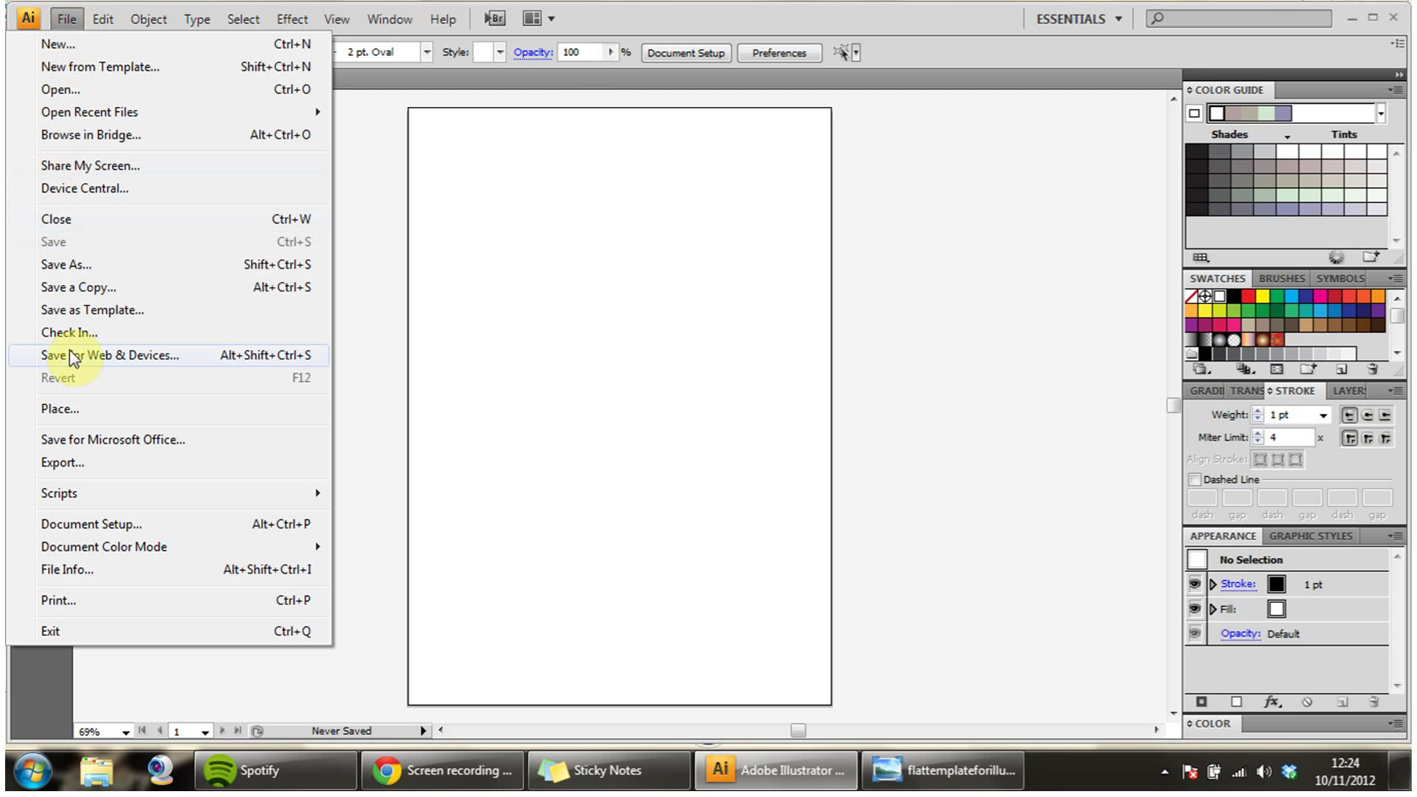
{"action": "left_click", "coordinate": [60, 409]}
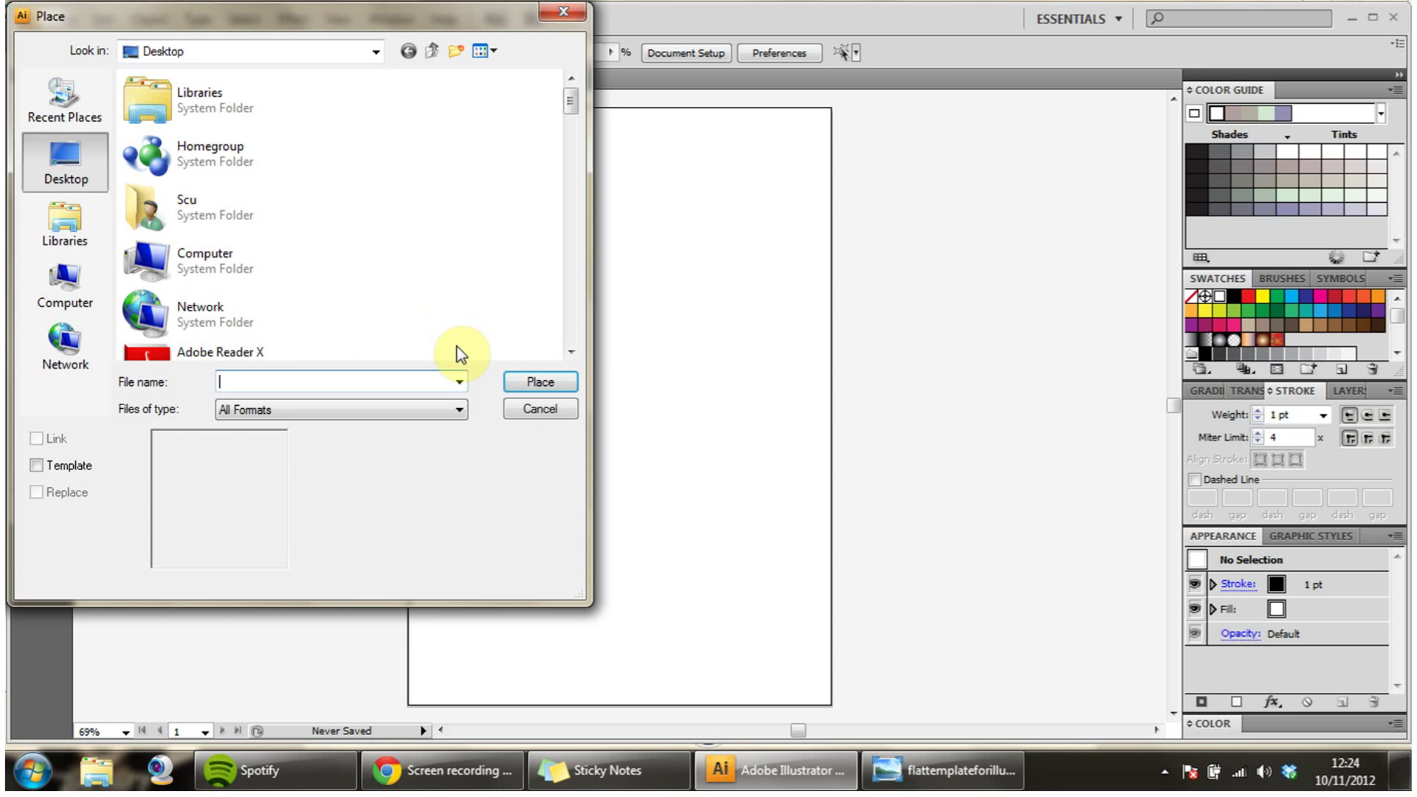
{"action": "type", "text": "fl"}
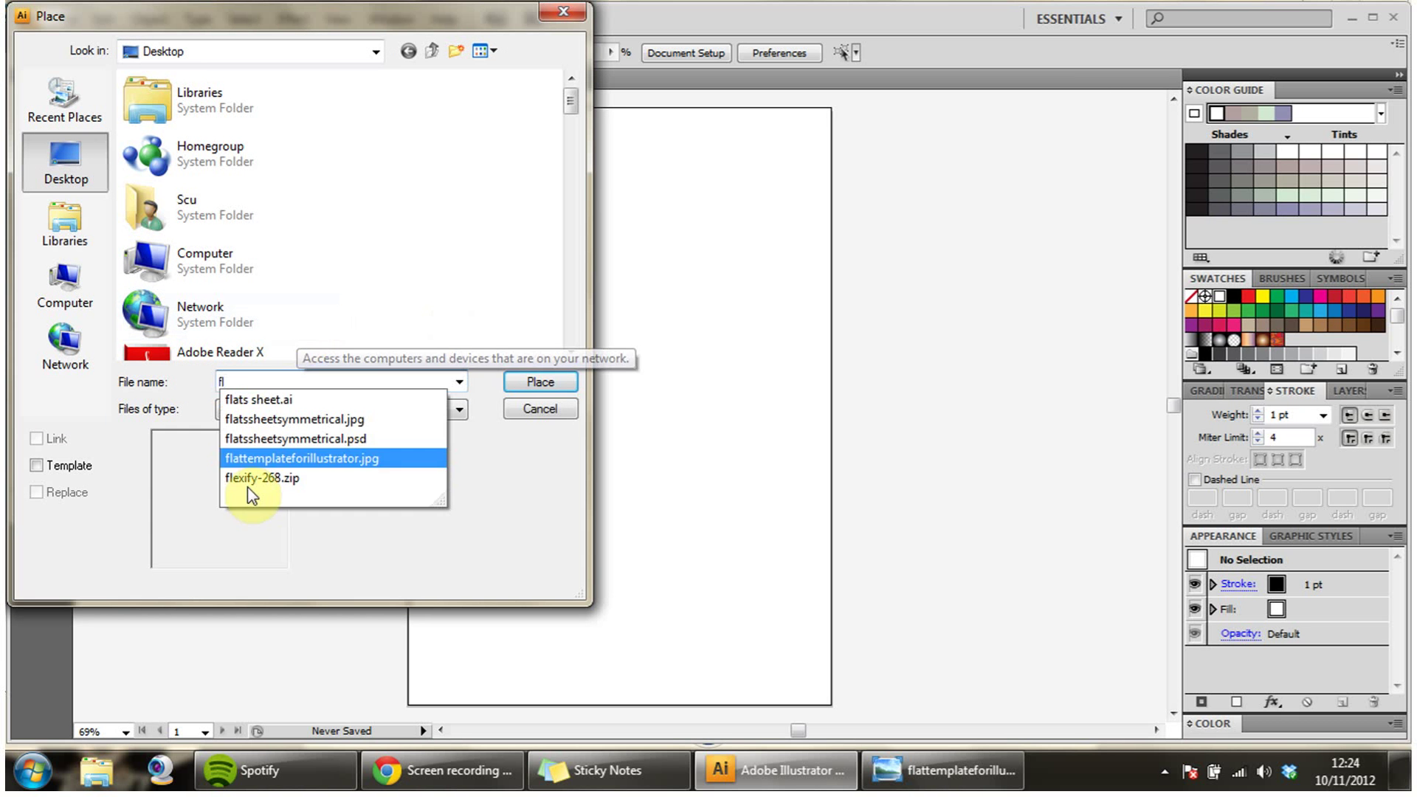
{"action": "left_click", "coordinate": [272, 460]}
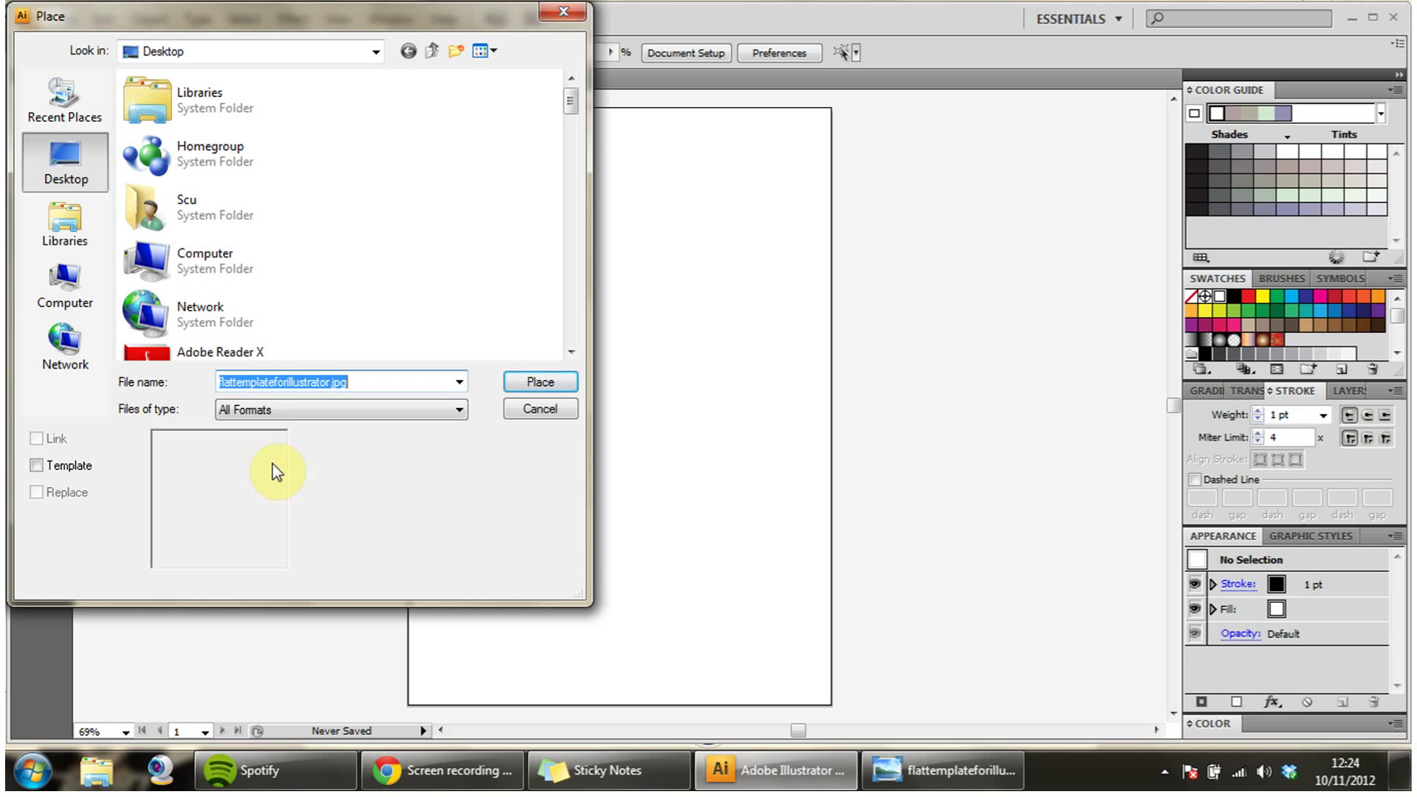
{"action": "left_click", "coordinate": [545, 380]}
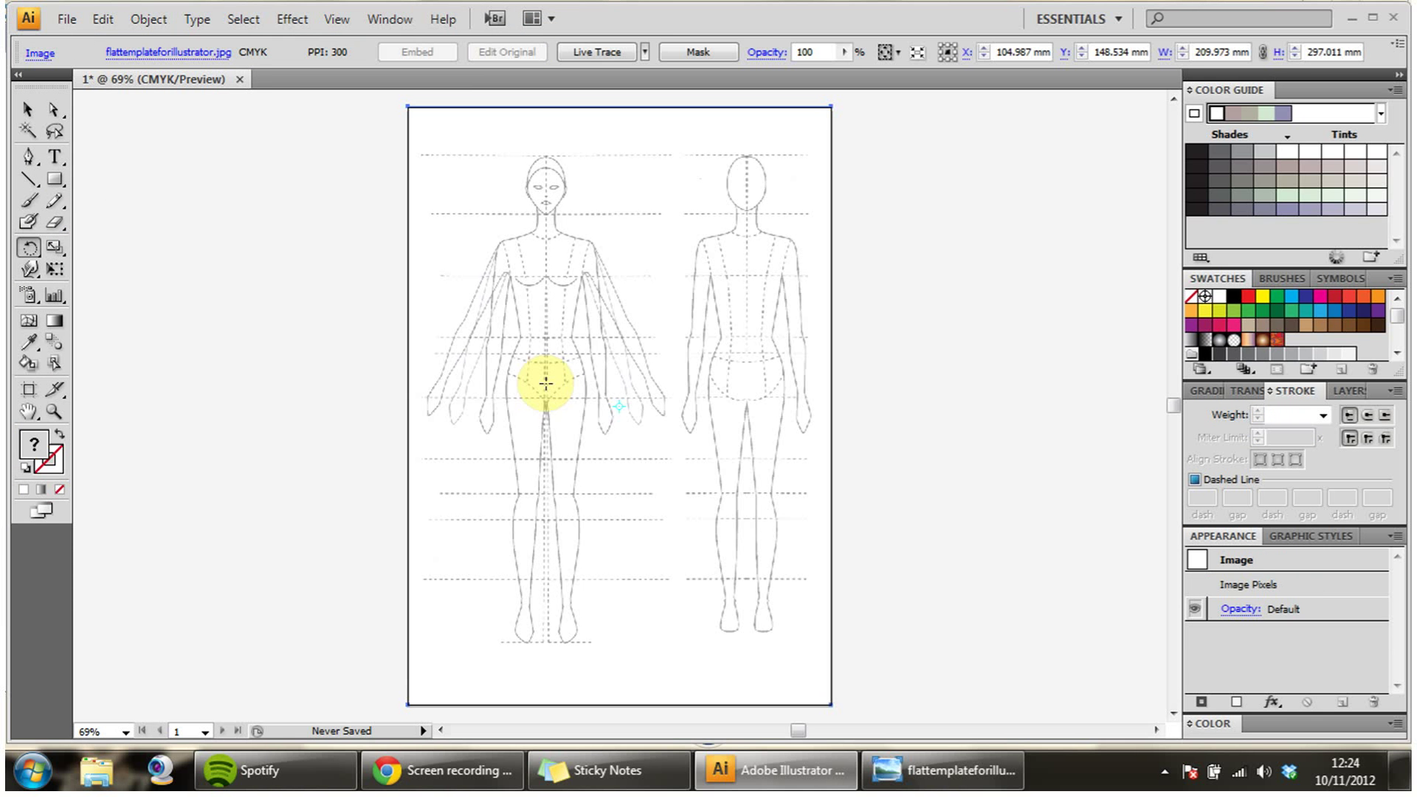
Step: Lock Layer 1, which holds the placed body template
{"action": "key", "text": "ctrl+plus"}
{"action": "key", "text": "ctrl+plus"}
{"action": "key", "text": "ctrl+plus"}
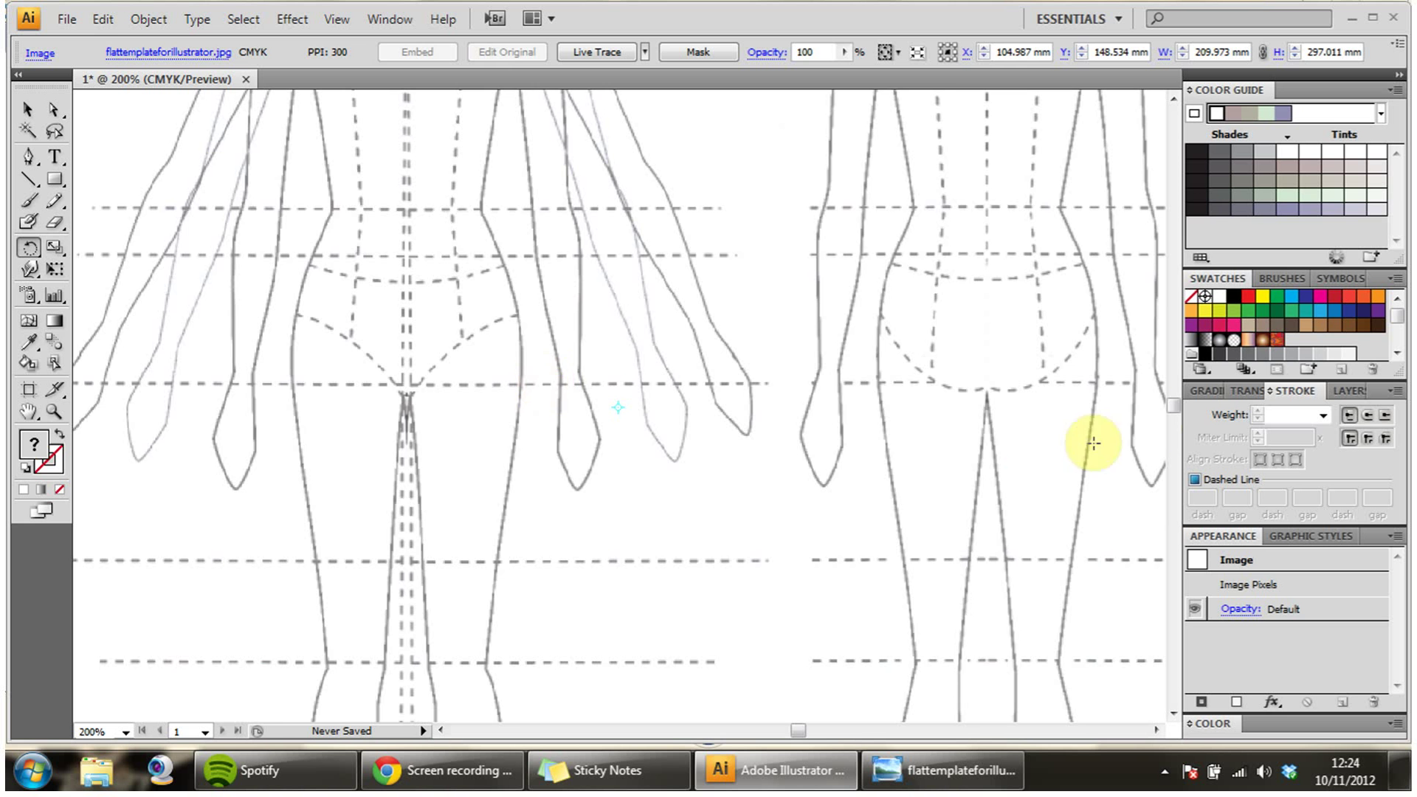
{"action": "scroll", "coordinate": [1172, 408], "scroll_direction": "up", "scroll_amount": 5}
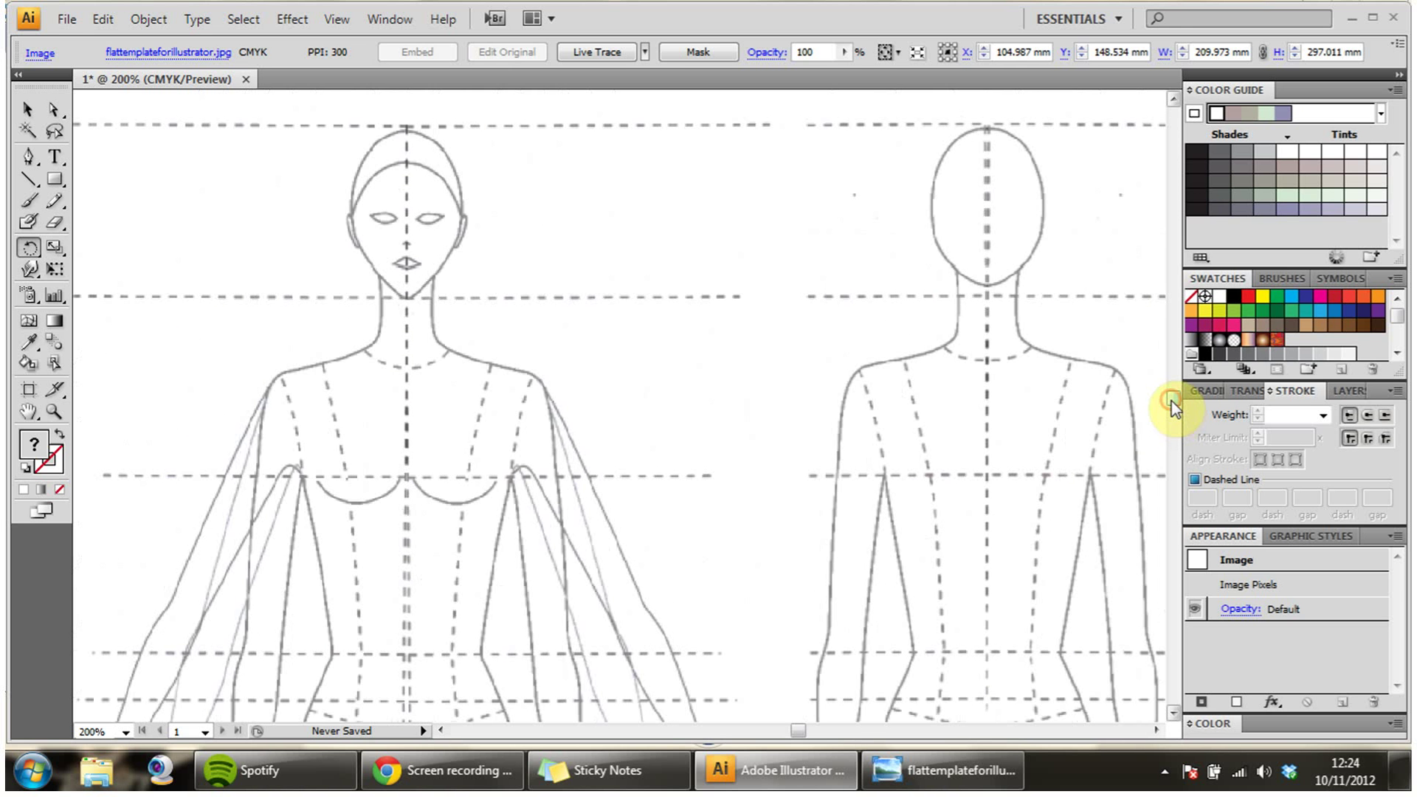
{"action": "left_click", "coordinate": [1359, 393]}
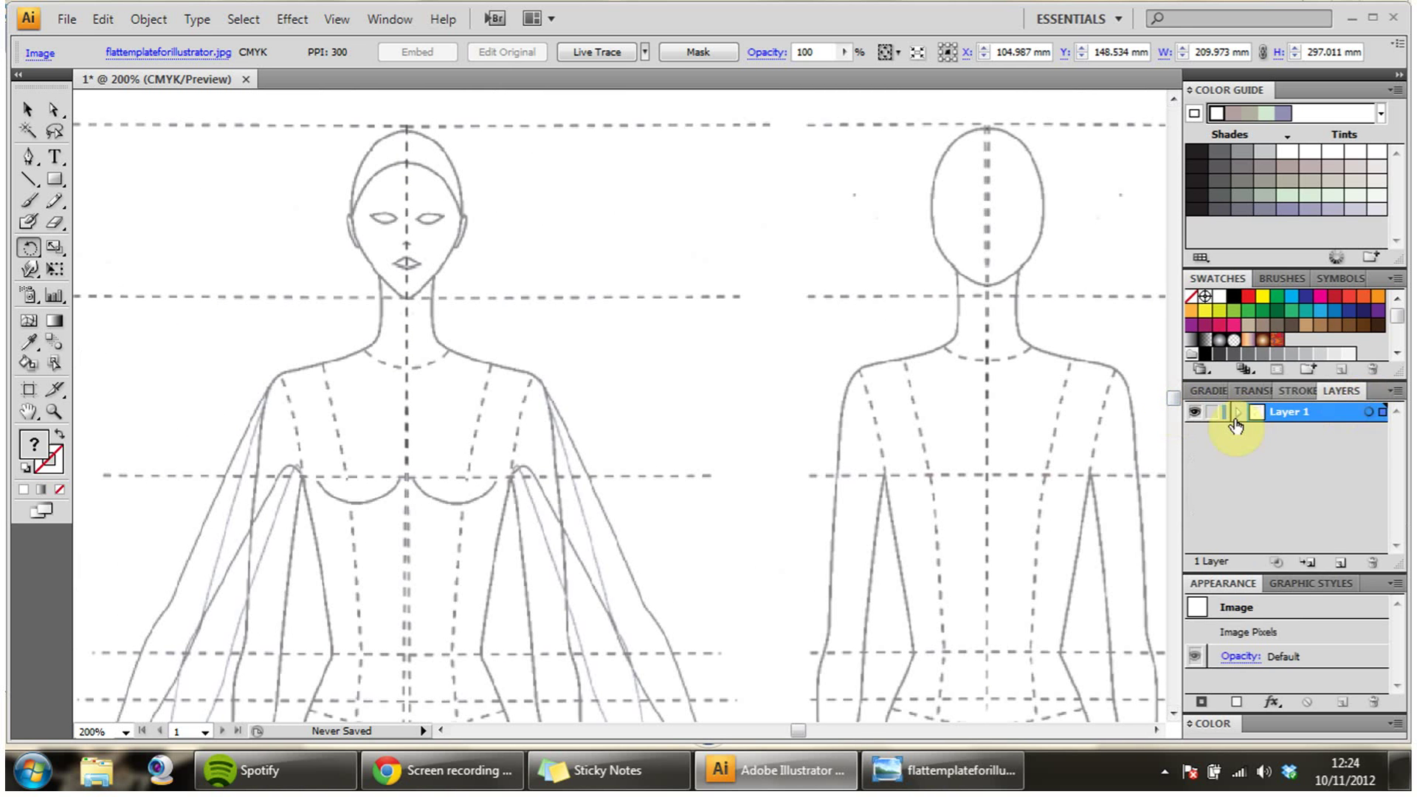
{"action": "left_click", "coordinate": [1212, 415]}
{"action": "left_click", "coordinate": [1212, 414]}
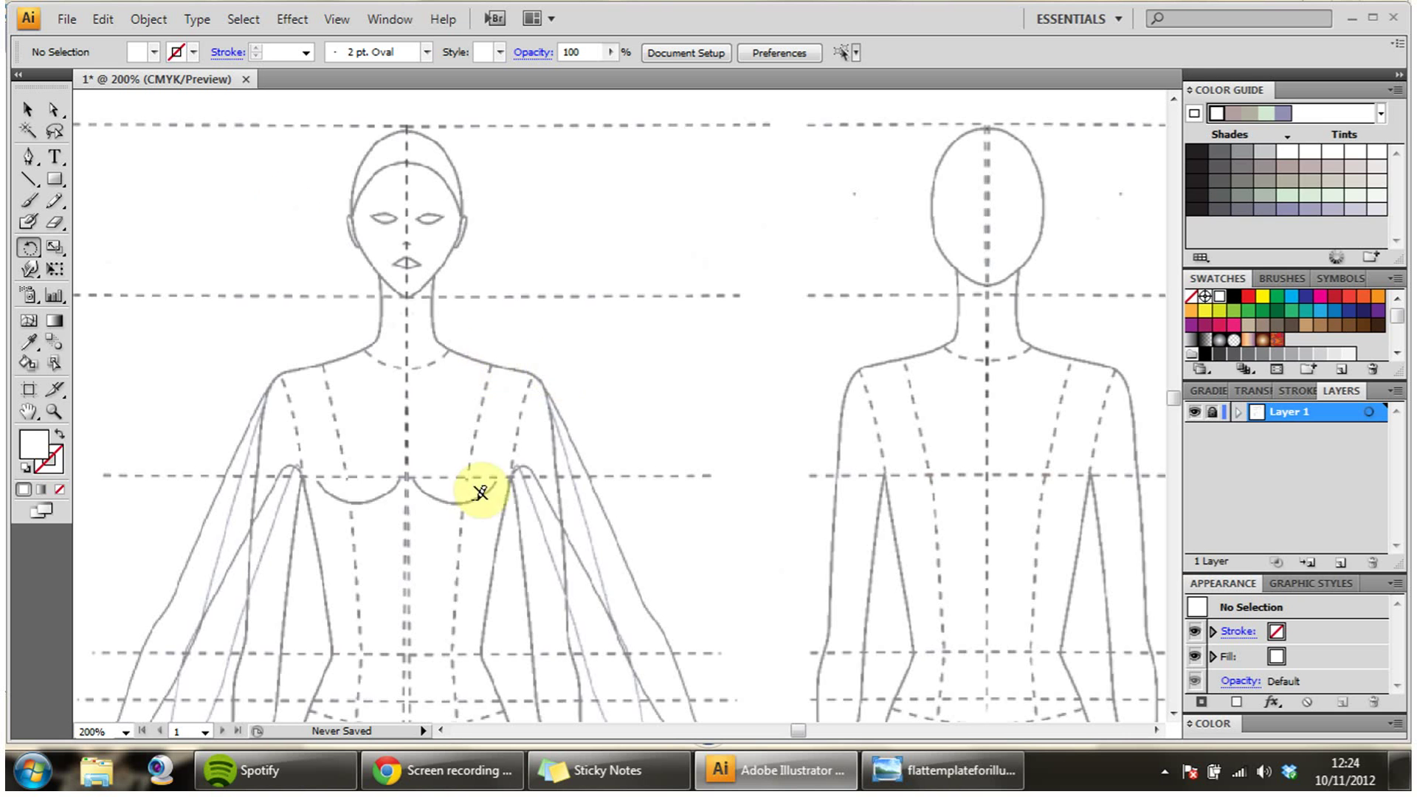
Step: Add a new layer above Layer 1 and switch the template layer's visibility off and back on
{"action": "left_click", "coordinate": [1338, 563]}
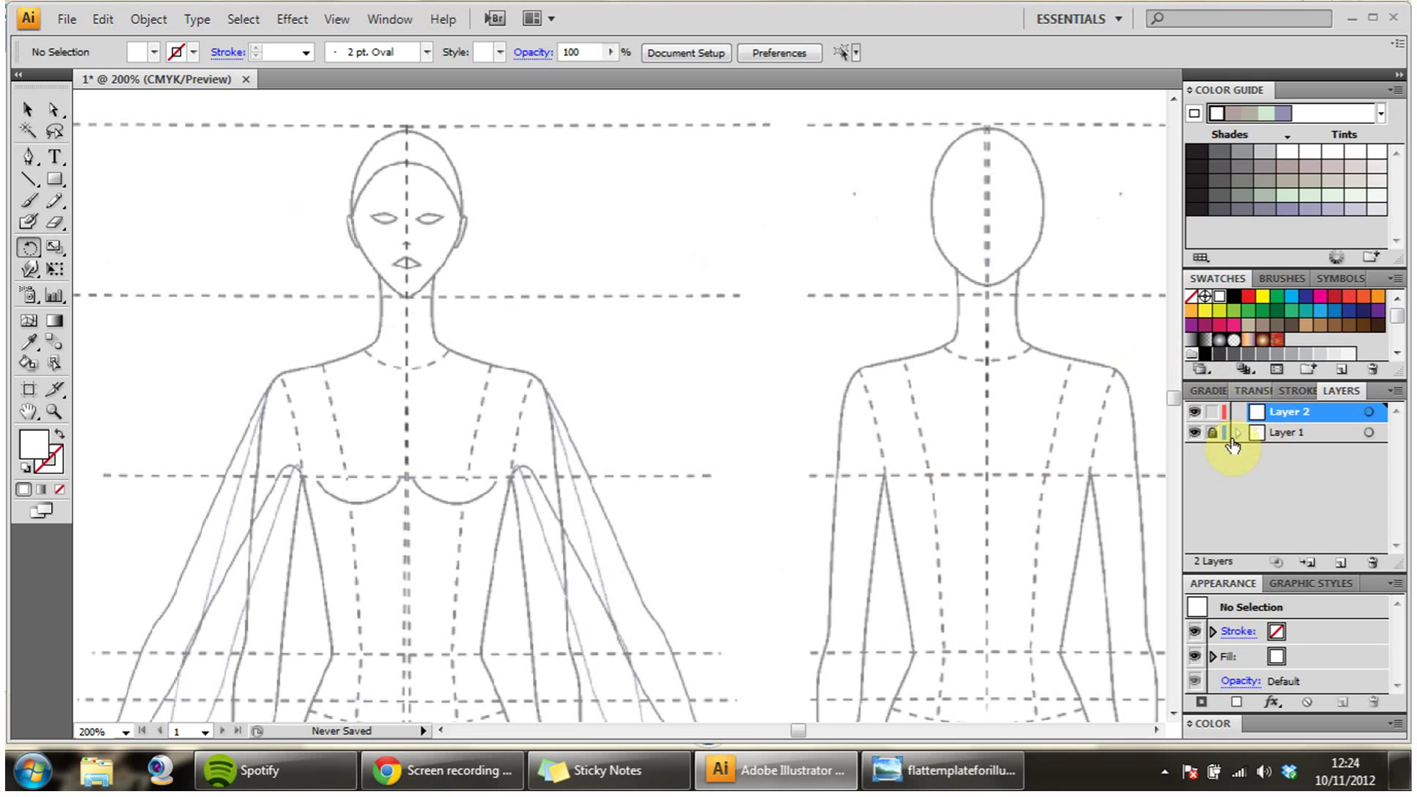
{"action": "left_click", "coordinate": [1195, 433]}
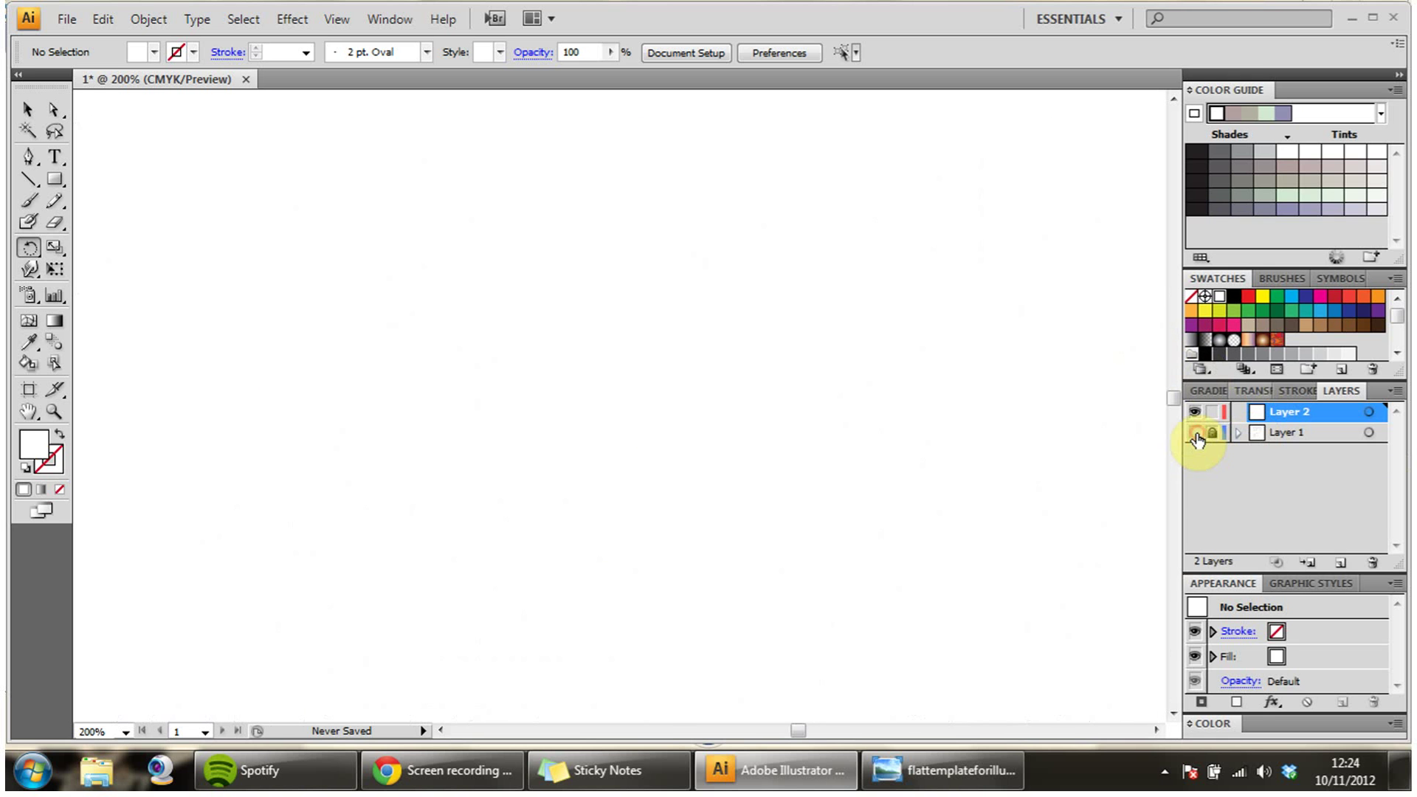
{"action": "left_click", "coordinate": [1194, 434]}
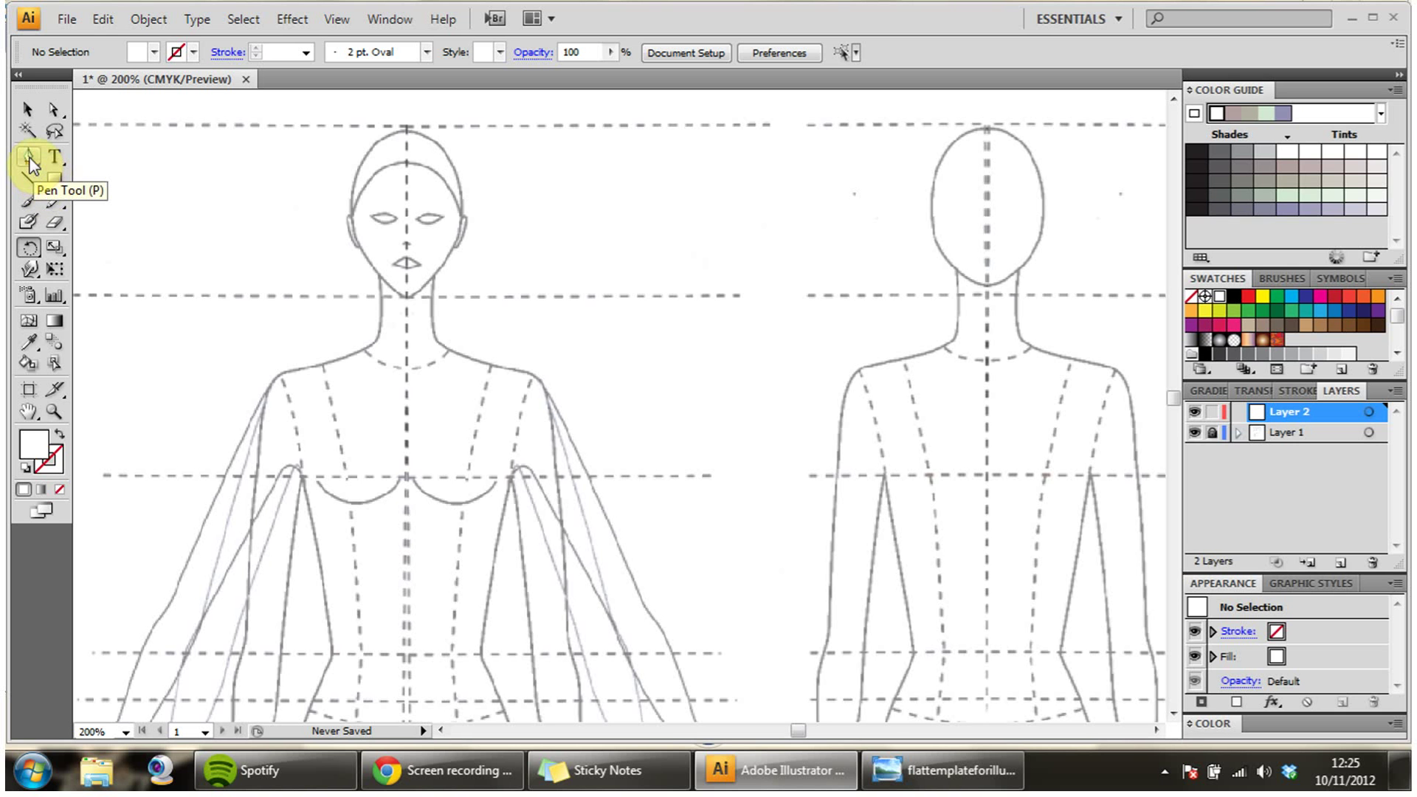
Step: Detach the Pen tool group as a floating set near the front figure's head and choose the Reflect tool
{"action": "left_click_drag", "start_coordinate": [30, 158], "coordinate": [267, 196]}
{"action": "left_click_drag", "start_coordinate": [72, 159], "coordinate": [166, 157]}
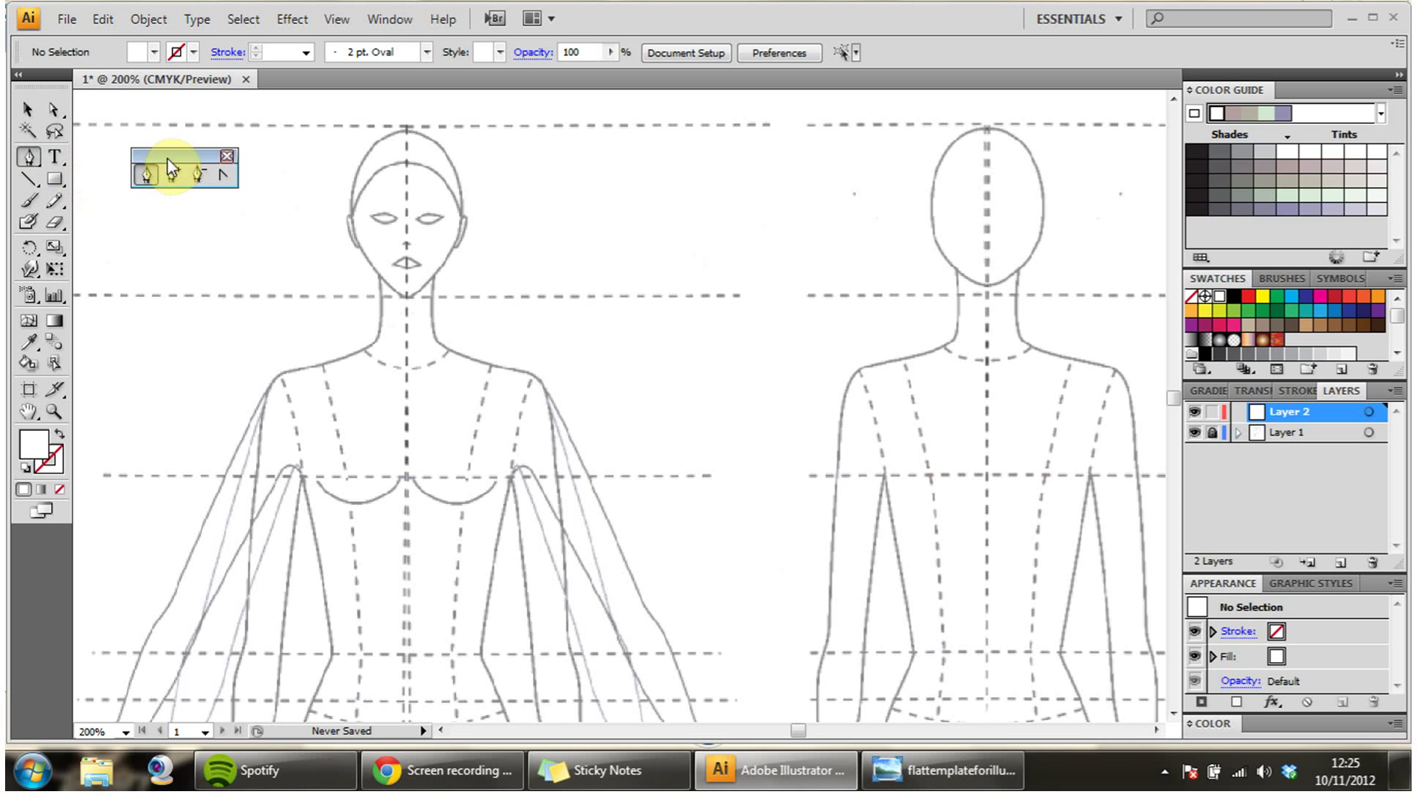
{"action": "left_click", "coordinate": [30, 249]}
{"action": "left_click_drag", "start_coordinate": [31, 249], "coordinate": [98, 277]}
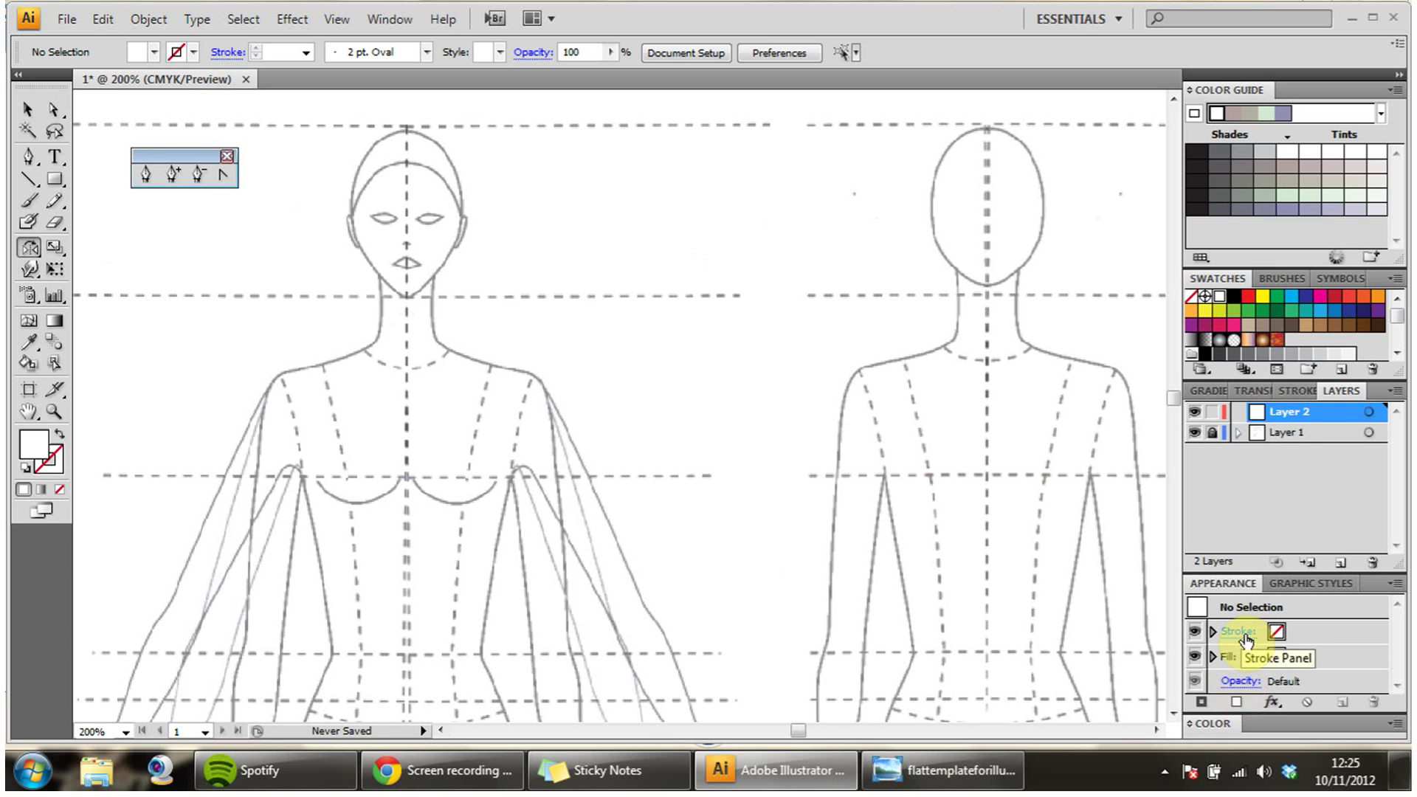
Step: Set the stroke weight to 0.75 pt with round caps
{"action": "left_click", "coordinate": [1292, 393]}
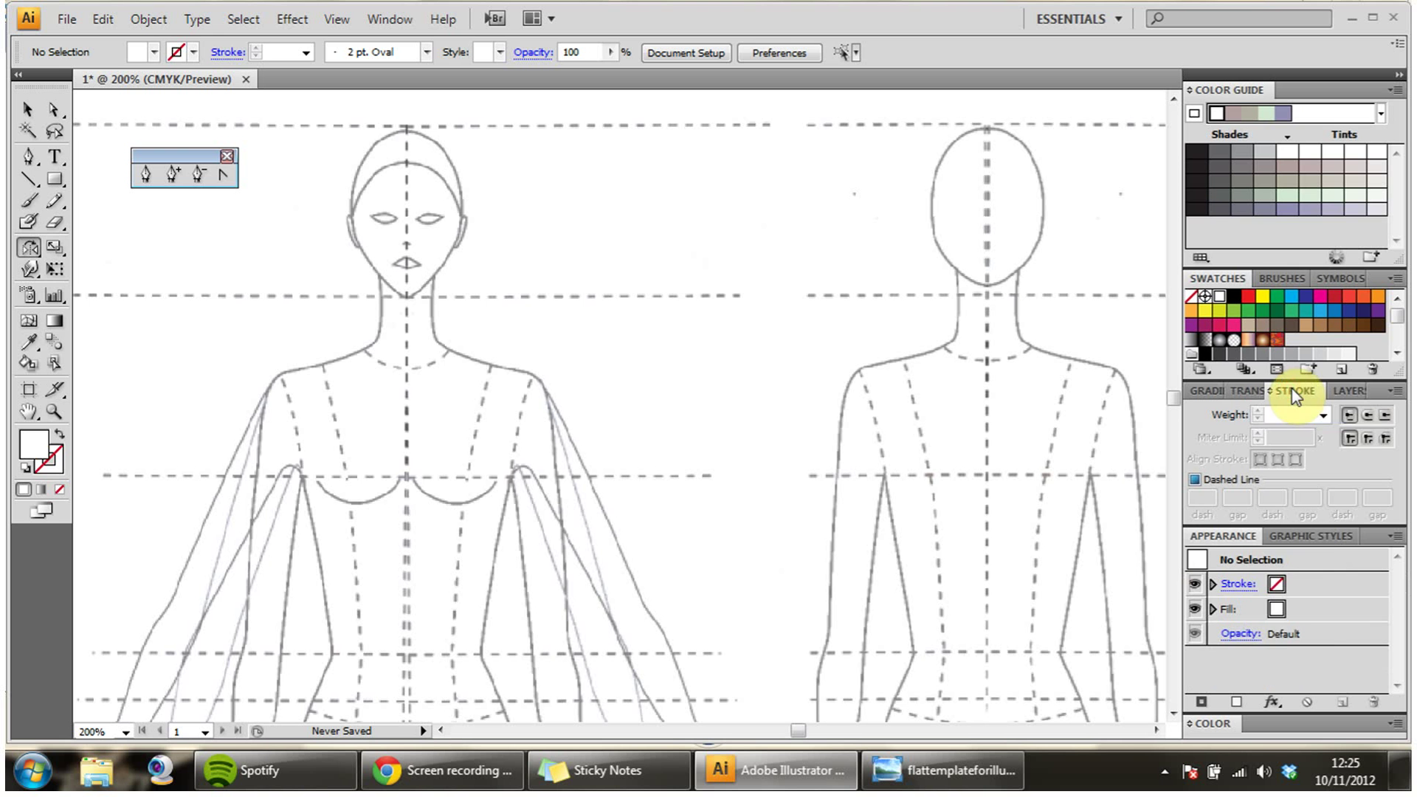
{"action": "left_click", "coordinate": [1326, 416]}
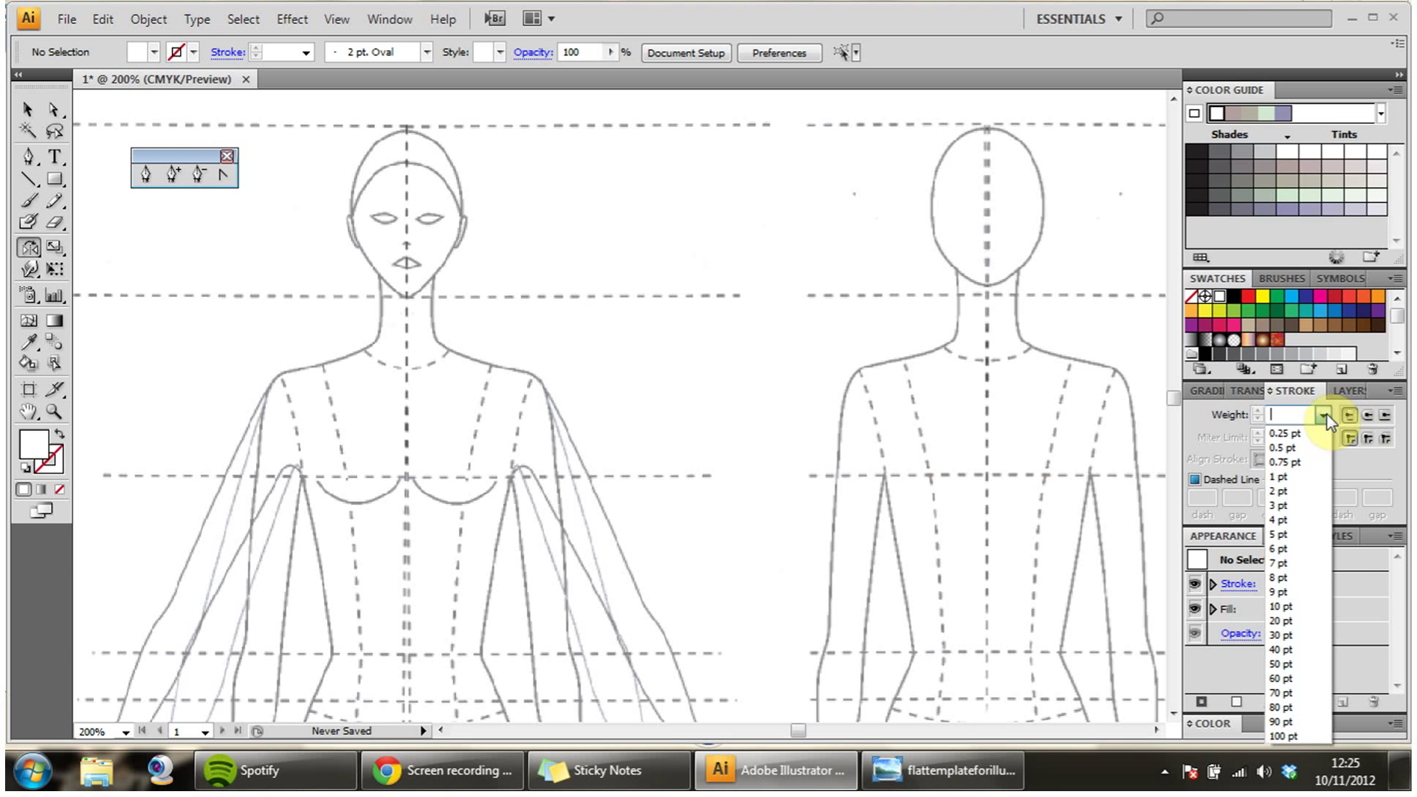
{"action": "left_click", "coordinate": [1293, 461]}
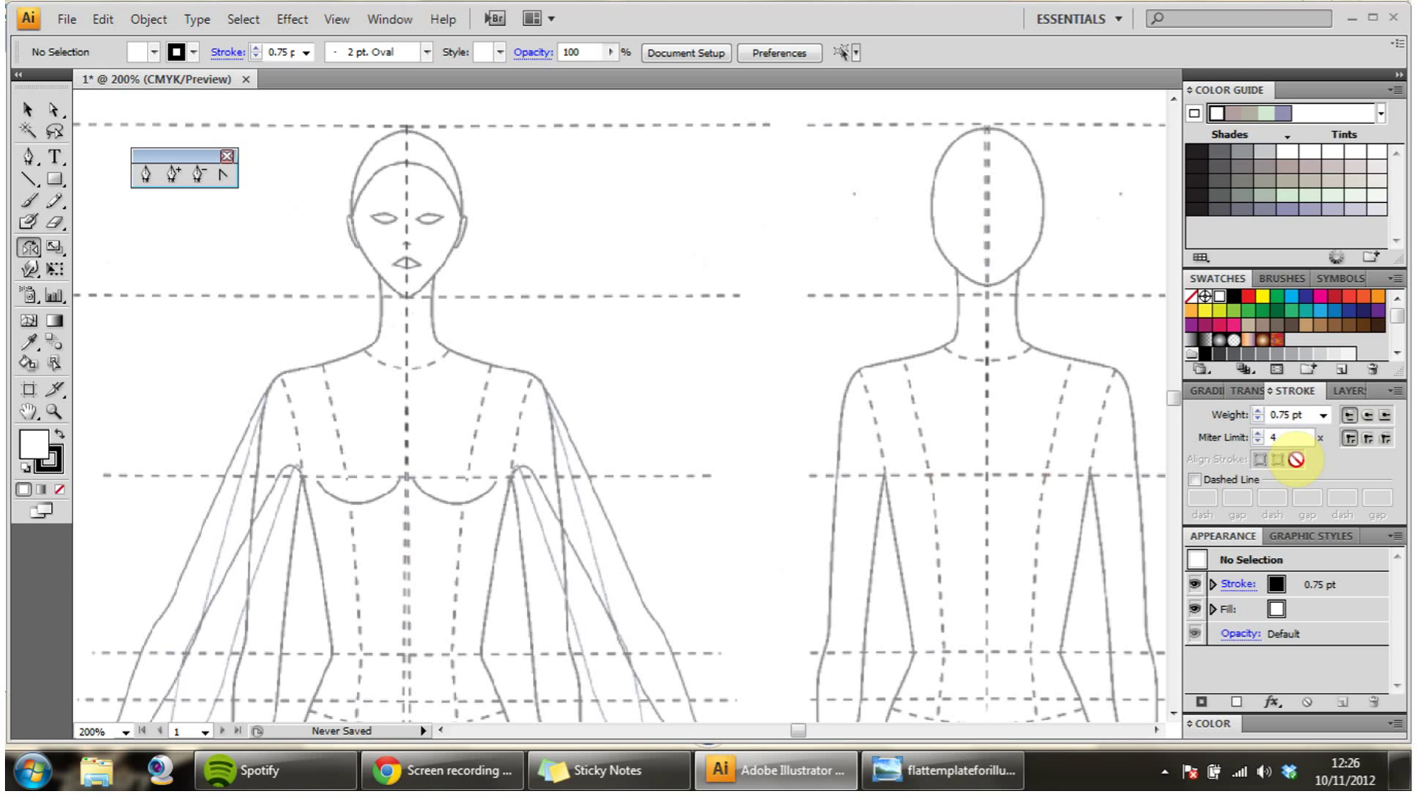
{"action": "left_click", "coordinate": [1366, 418]}
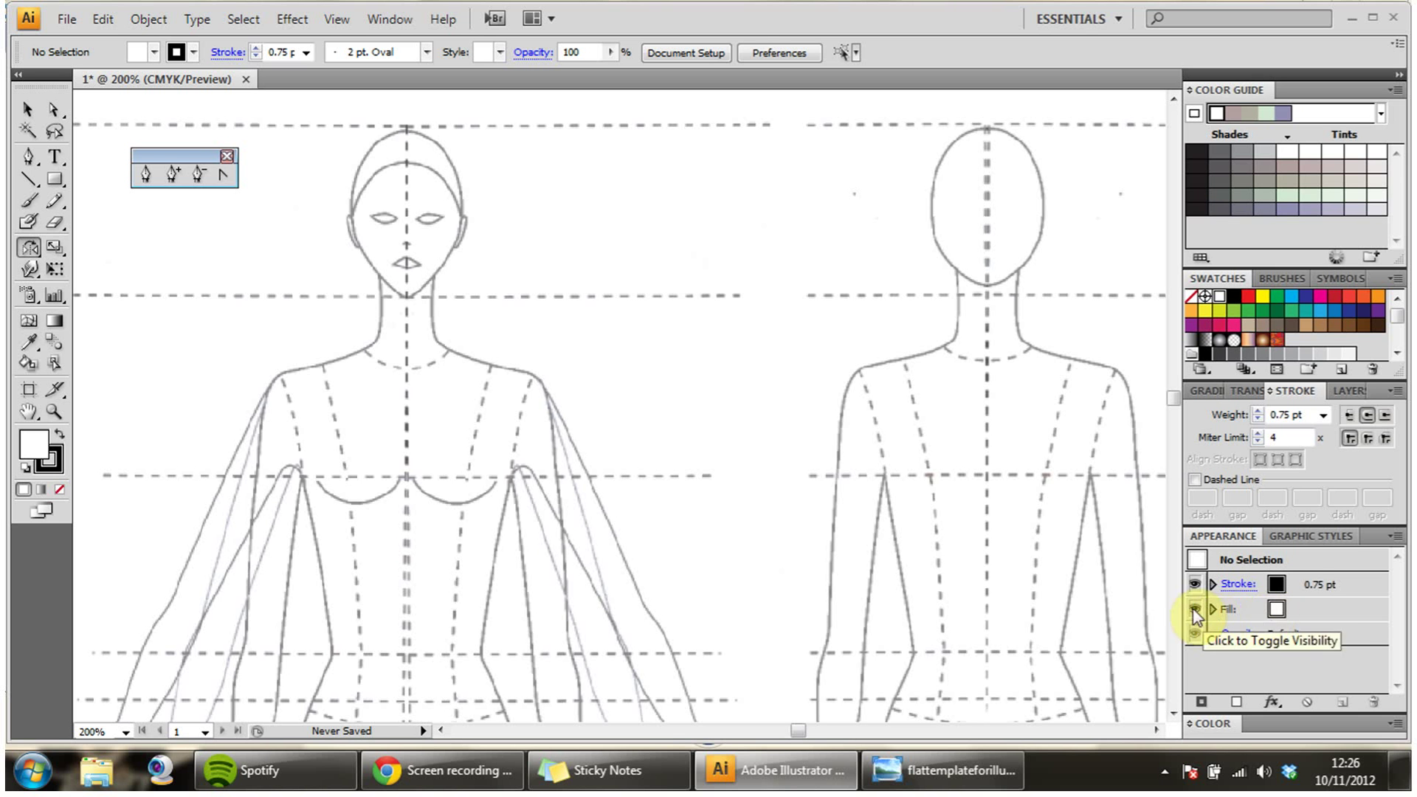
Step: Set the fill to None for new paths
{"action": "left_click", "coordinate": [1272, 612]}
{"action": "left_click", "coordinate": [1288, 613]}
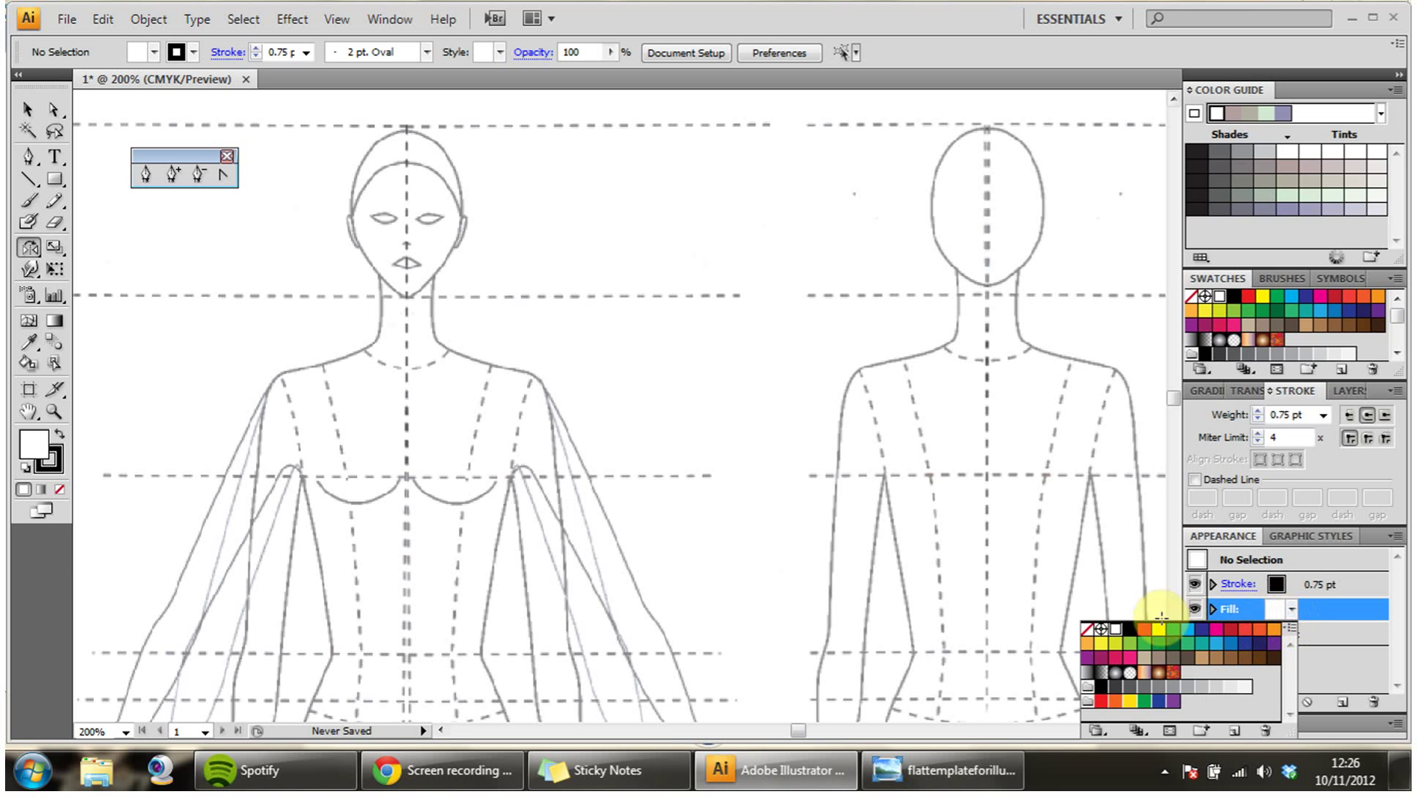
{"action": "left_click", "coordinate": [1086, 631]}
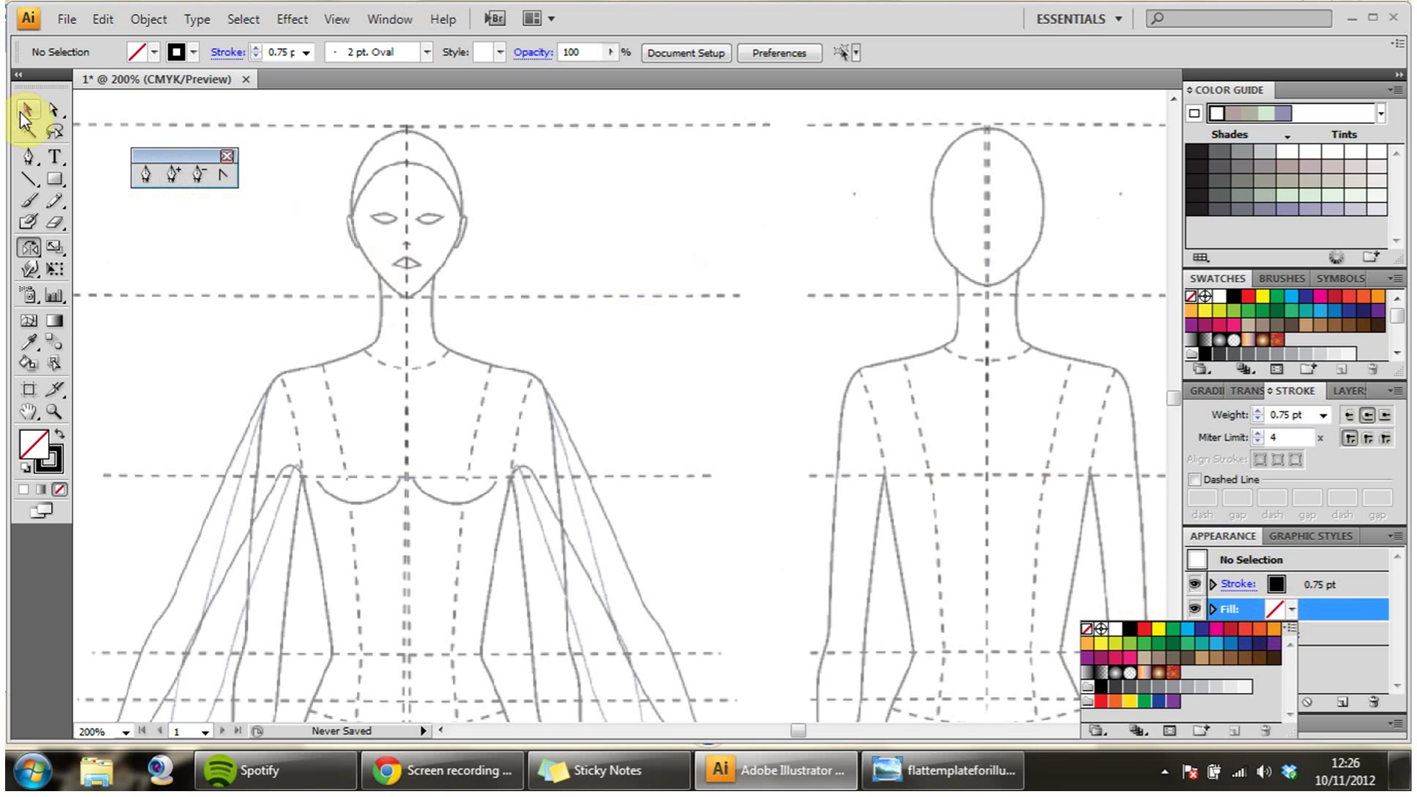
Step: Draw a straight horizontal two-point path with the Pen tool on the dashed chin line beside the front figure's neck
{"action": "left_click", "coordinate": [145, 174]}
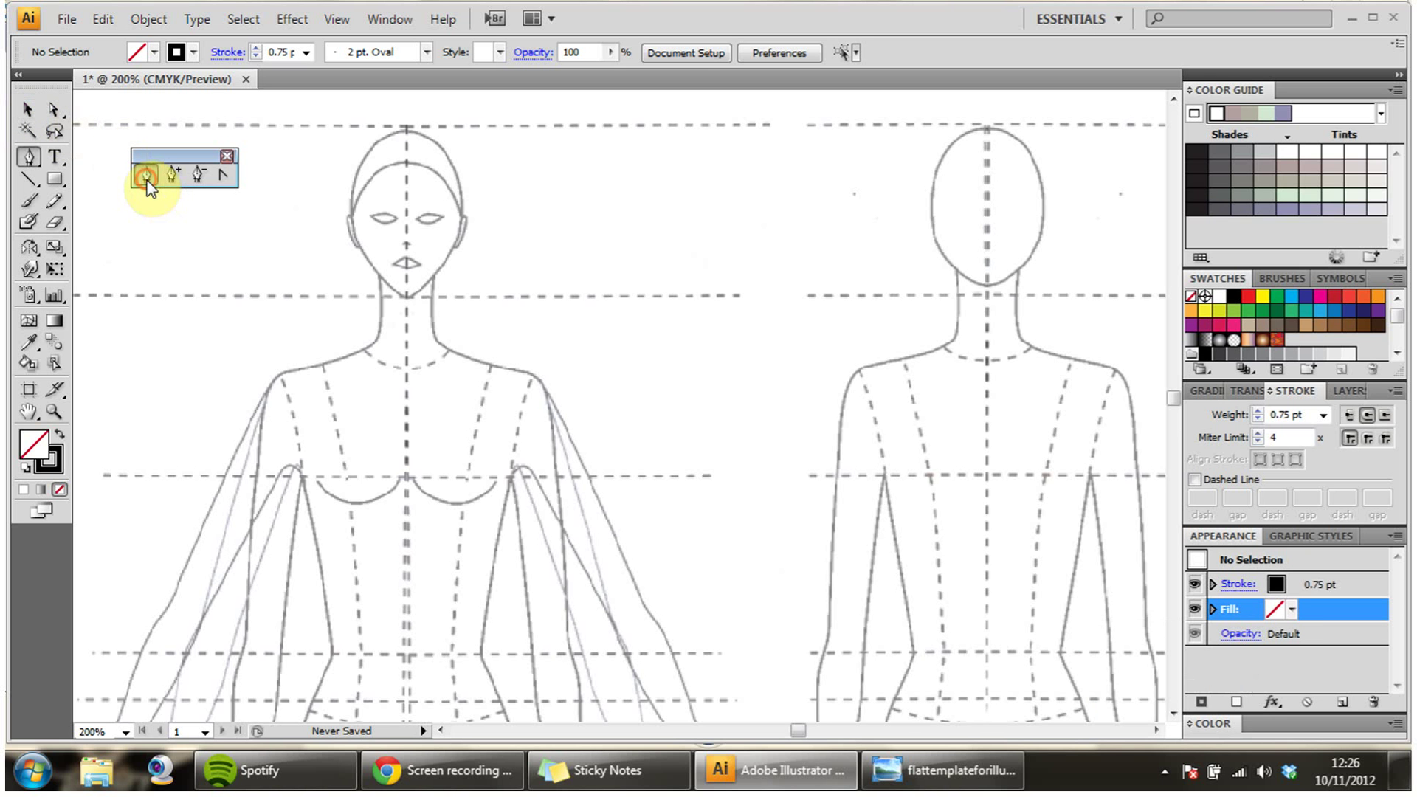
{"action": "left_click", "coordinate": [523, 298]}
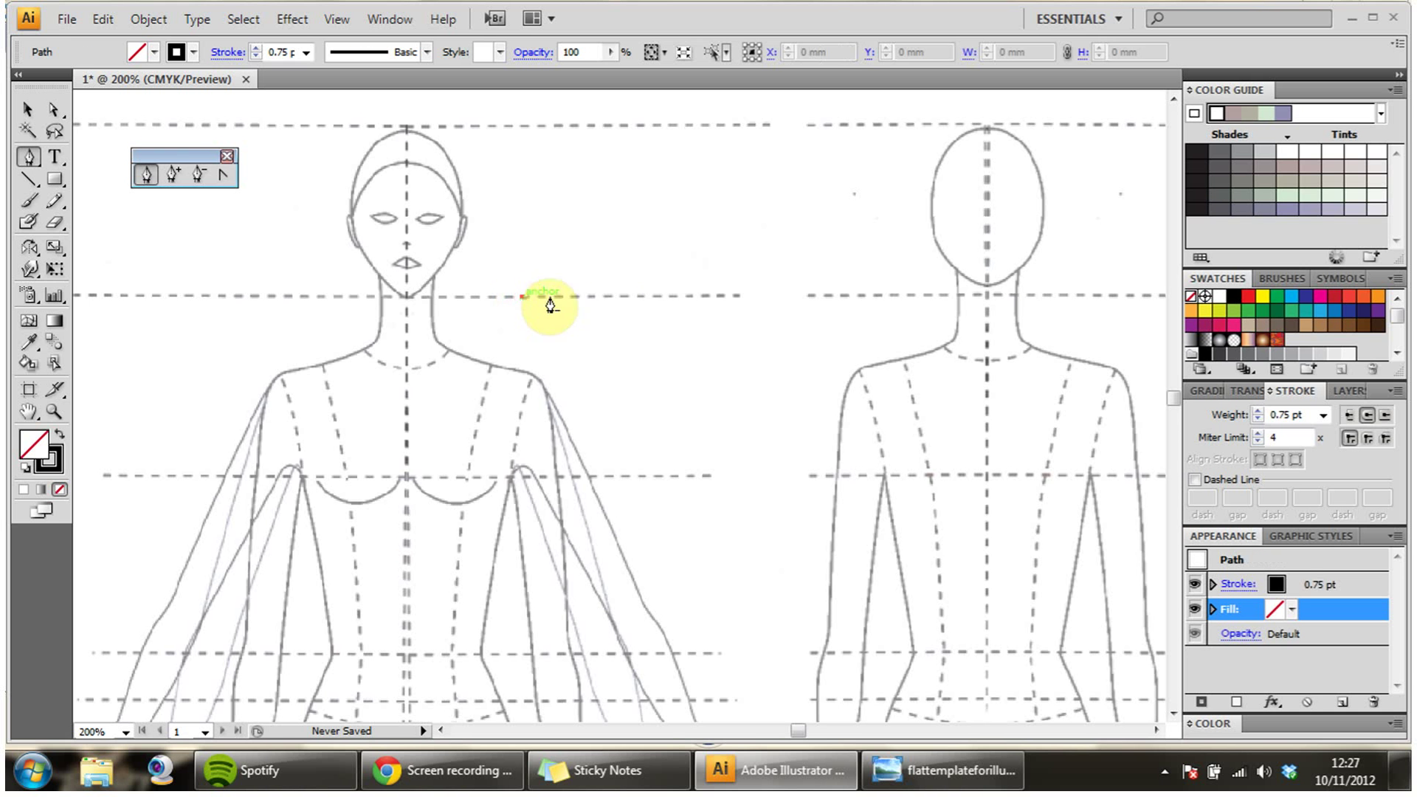
{"action": "left_click", "coordinate": [686, 299]}
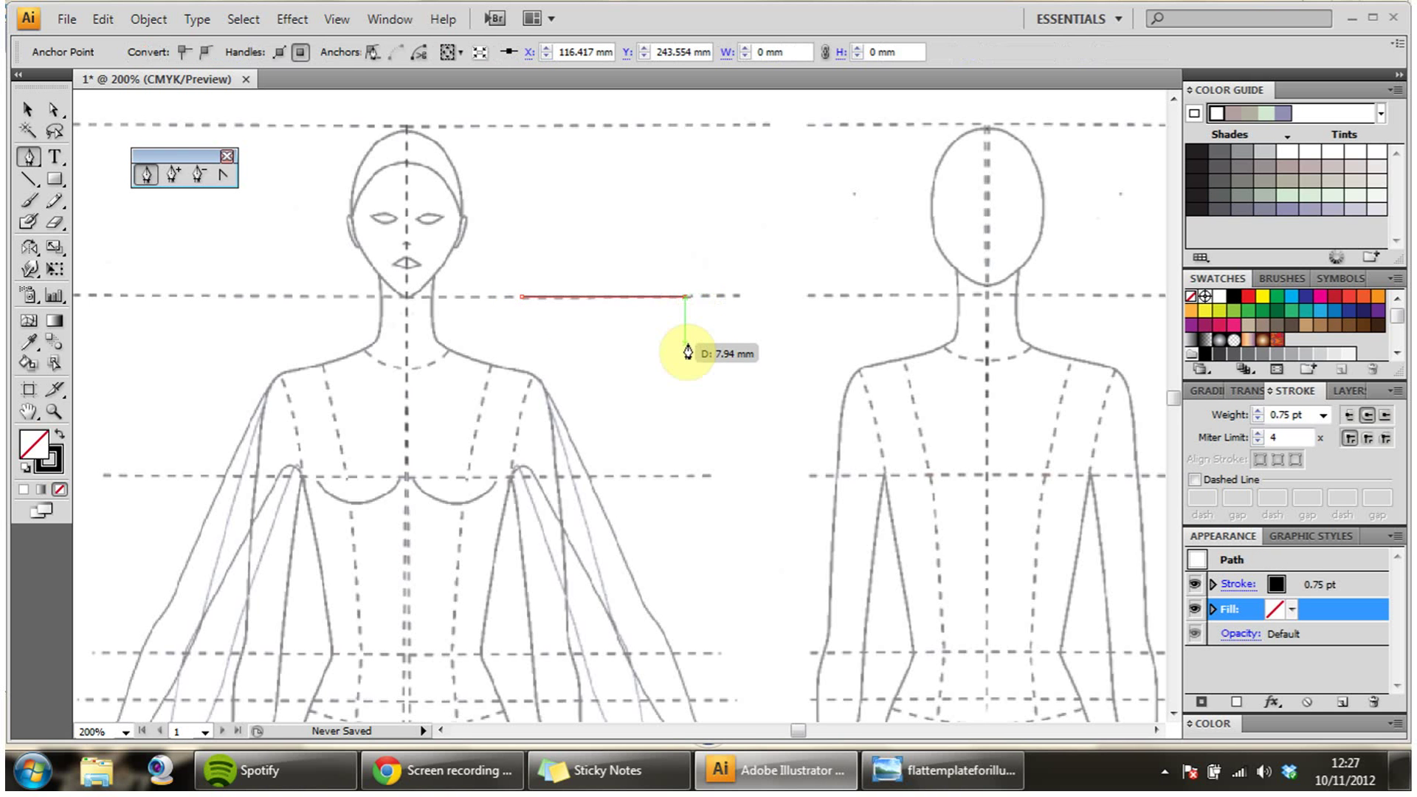
Step: Bend the straight path into an upward arc by pulling direction handles from its end point with the Convert Anchor Point tool
{"action": "key", "text": "ctrl+plus"}
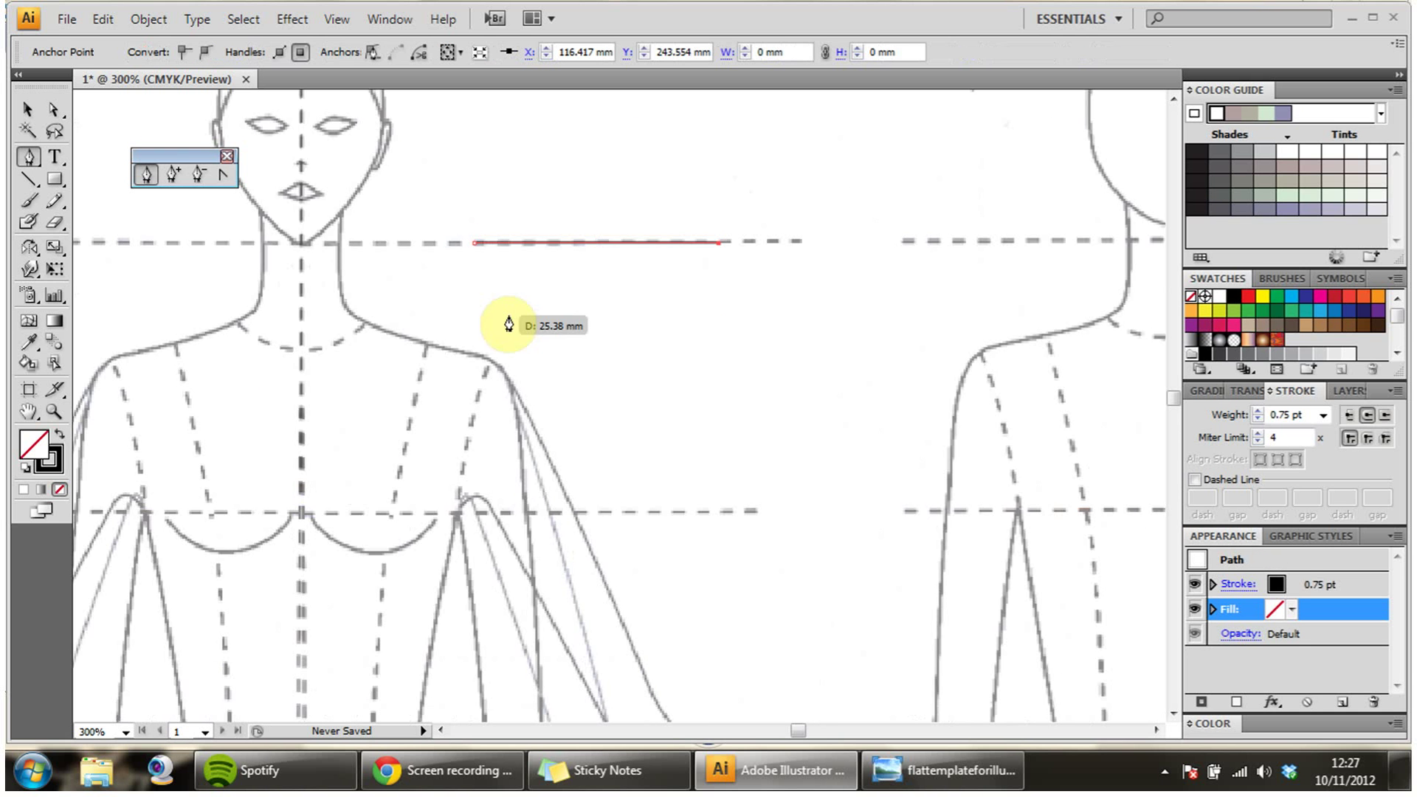
{"action": "left_click", "coordinate": [223, 177]}
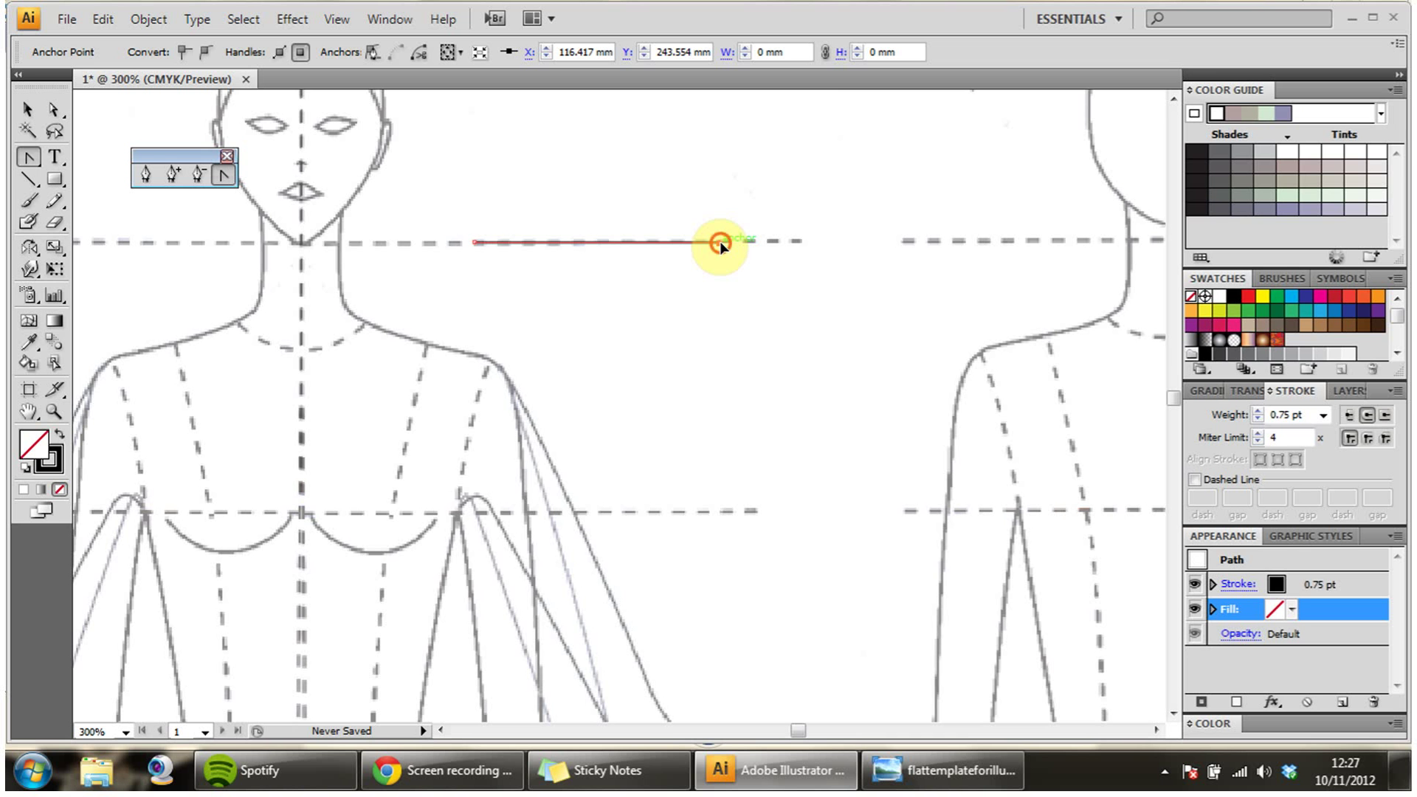
{"action": "left_click_drag", "start_coordinate": [721, 247], "coordinate": [878, 306]}
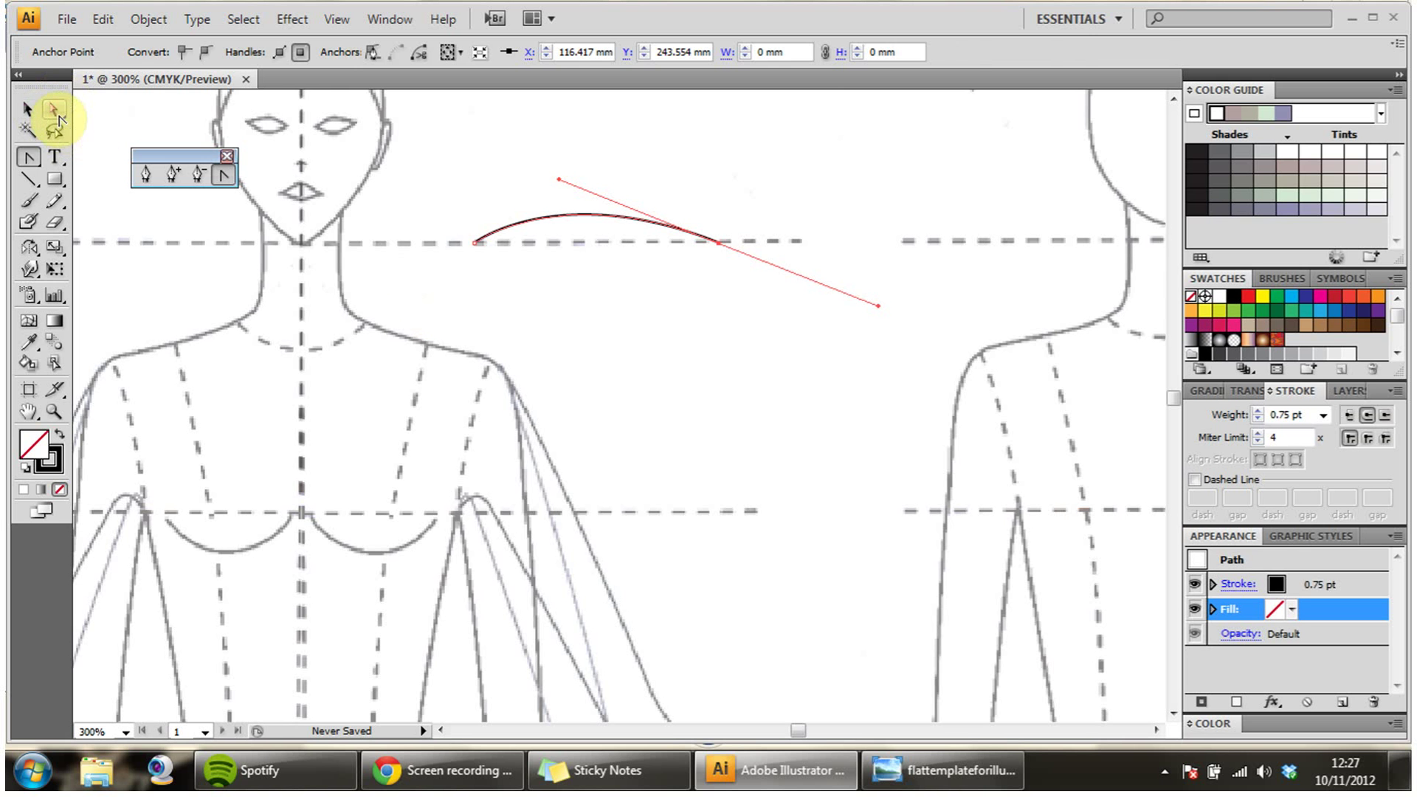
Step: Remove the practice arc beside the front figure's neck
{"action": "key", "text": "ctrl+shift+a"}
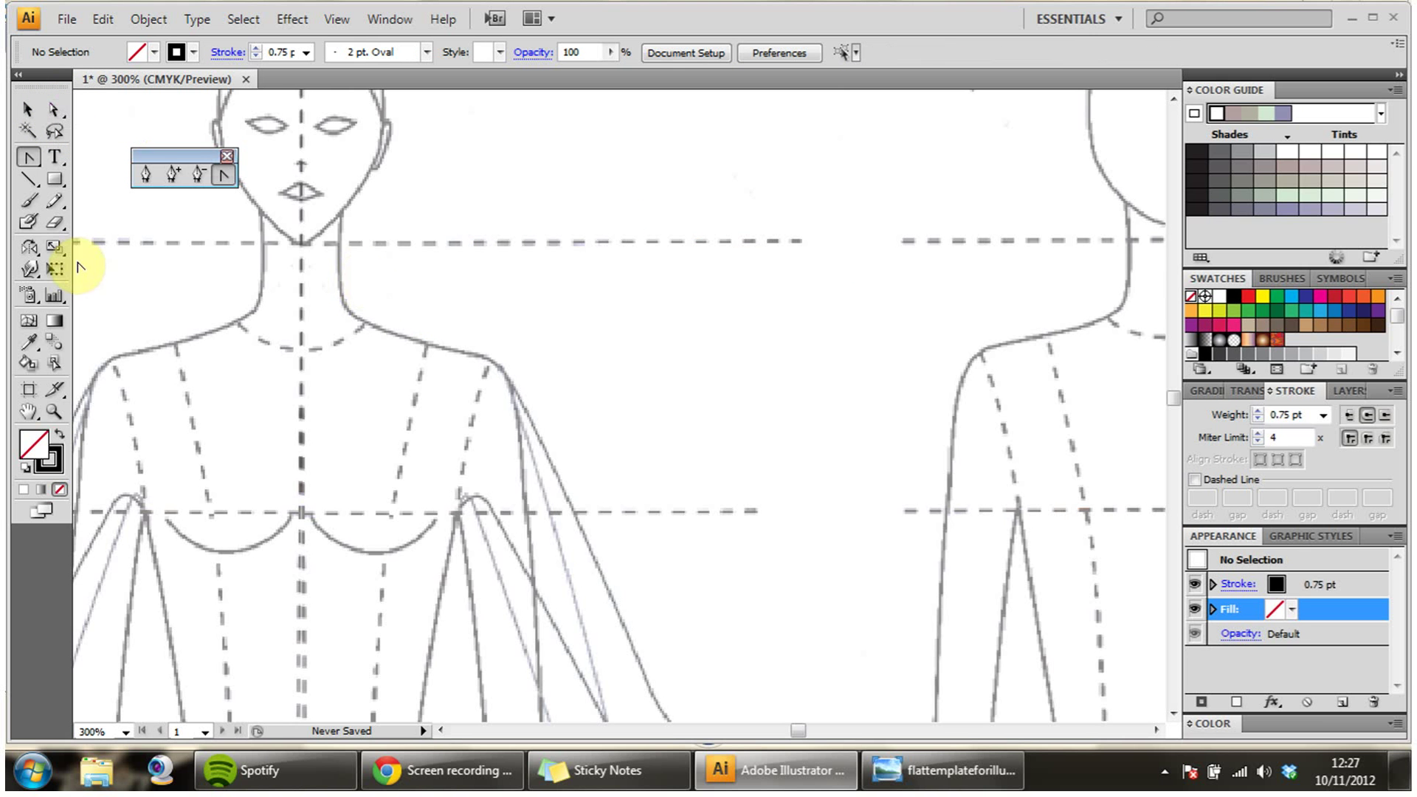
Step: Draw a shallow two-point curve with the Pen tool on the dashed chin line beside the neck, and undo it
{"action": "left_click", "coordinate": [146, 174]}
{"action": "left_click", "coordinate": [484, 243]}
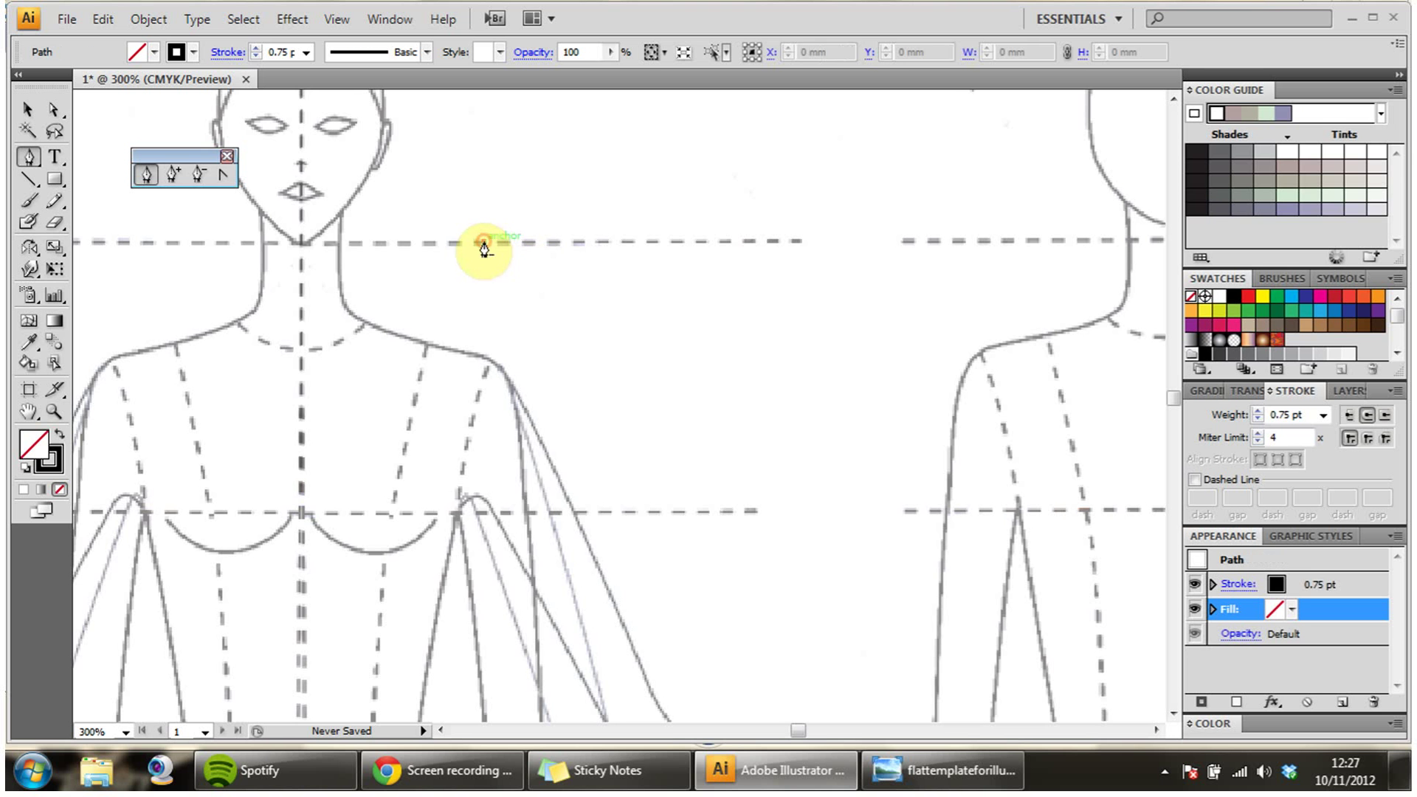
{"action": "left_click", "coordinate": [735, 242]}
{"action": "left_click_drag", "start_coordinate": [735, 242], "coordinate": [819, 262]}
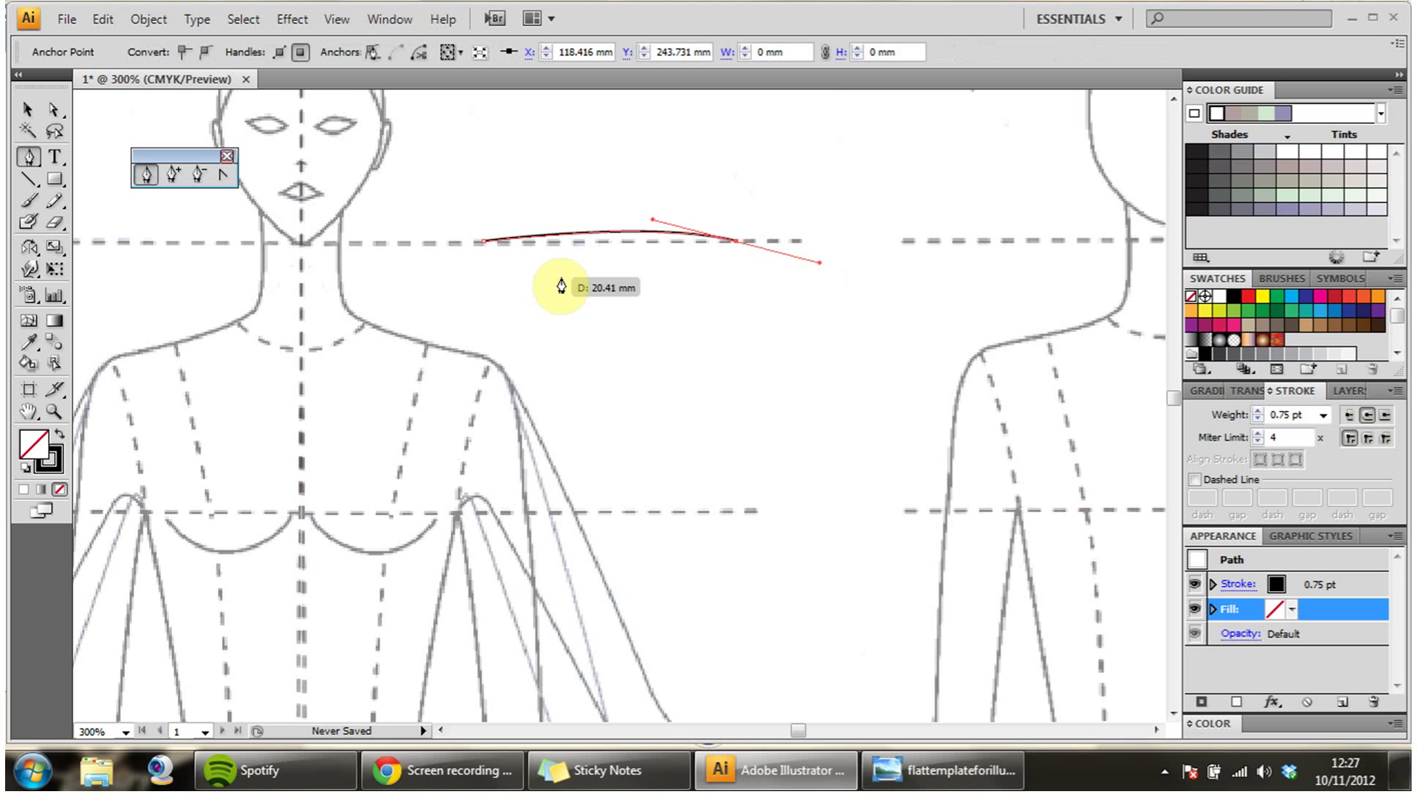
{"action": "key", "text": "ctrl+z"}
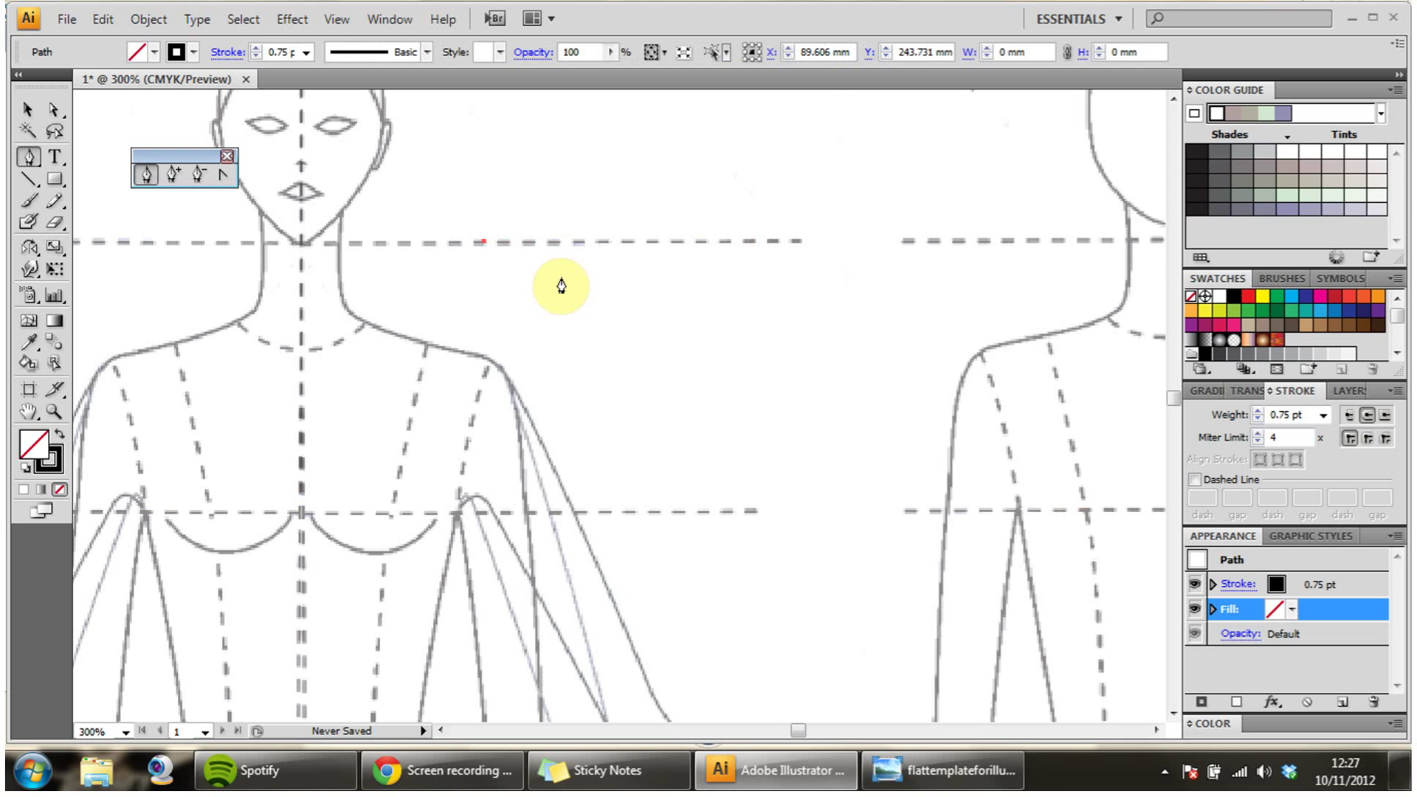
{"action": "key", "text": "ctrl+z"}
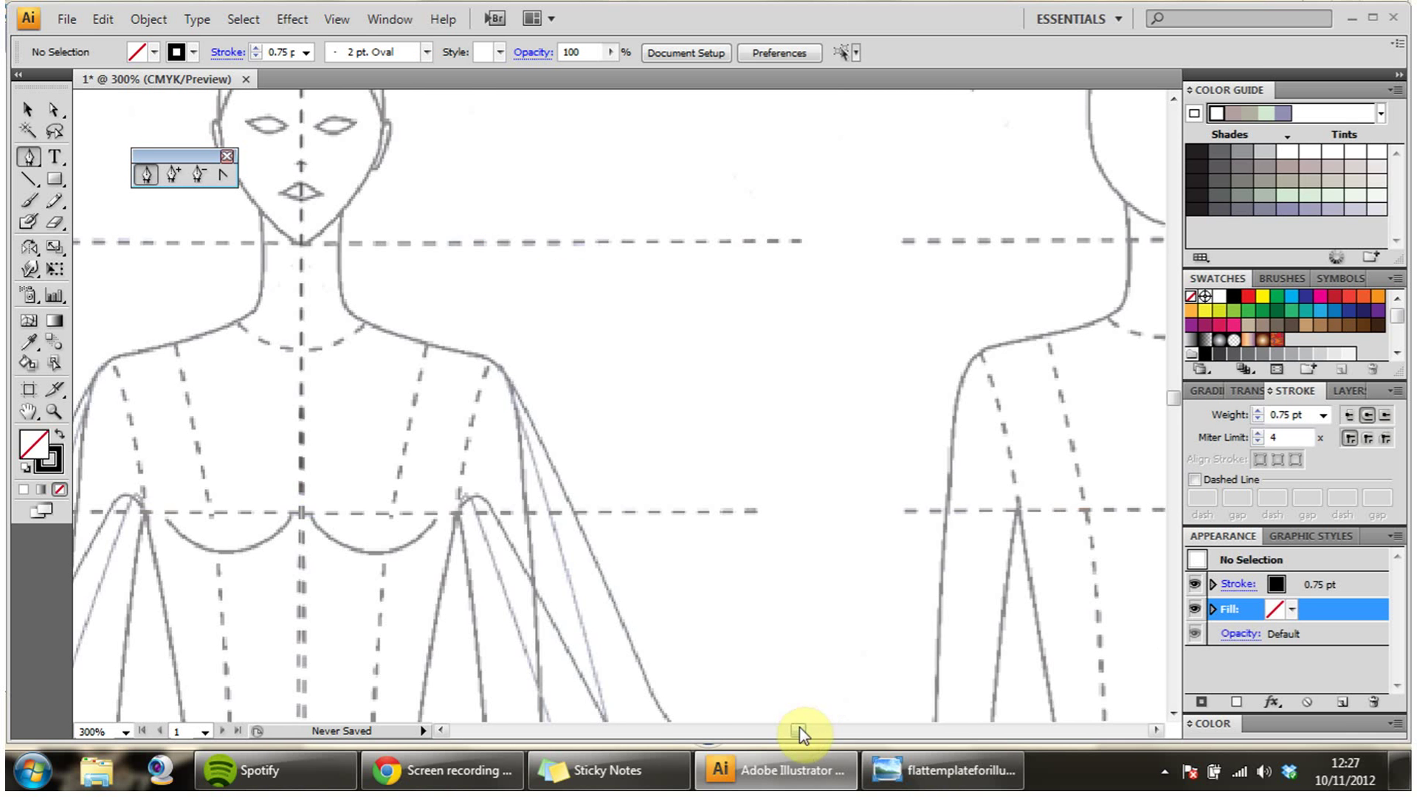
Step: Draw a curved armhole path with the Pen tool from the front figure's shoulder line down to the underarm point, and deselect it
{"action": "left_click_drag", "start_coordinate": [802, 733], "coordinate": [796, 733]}
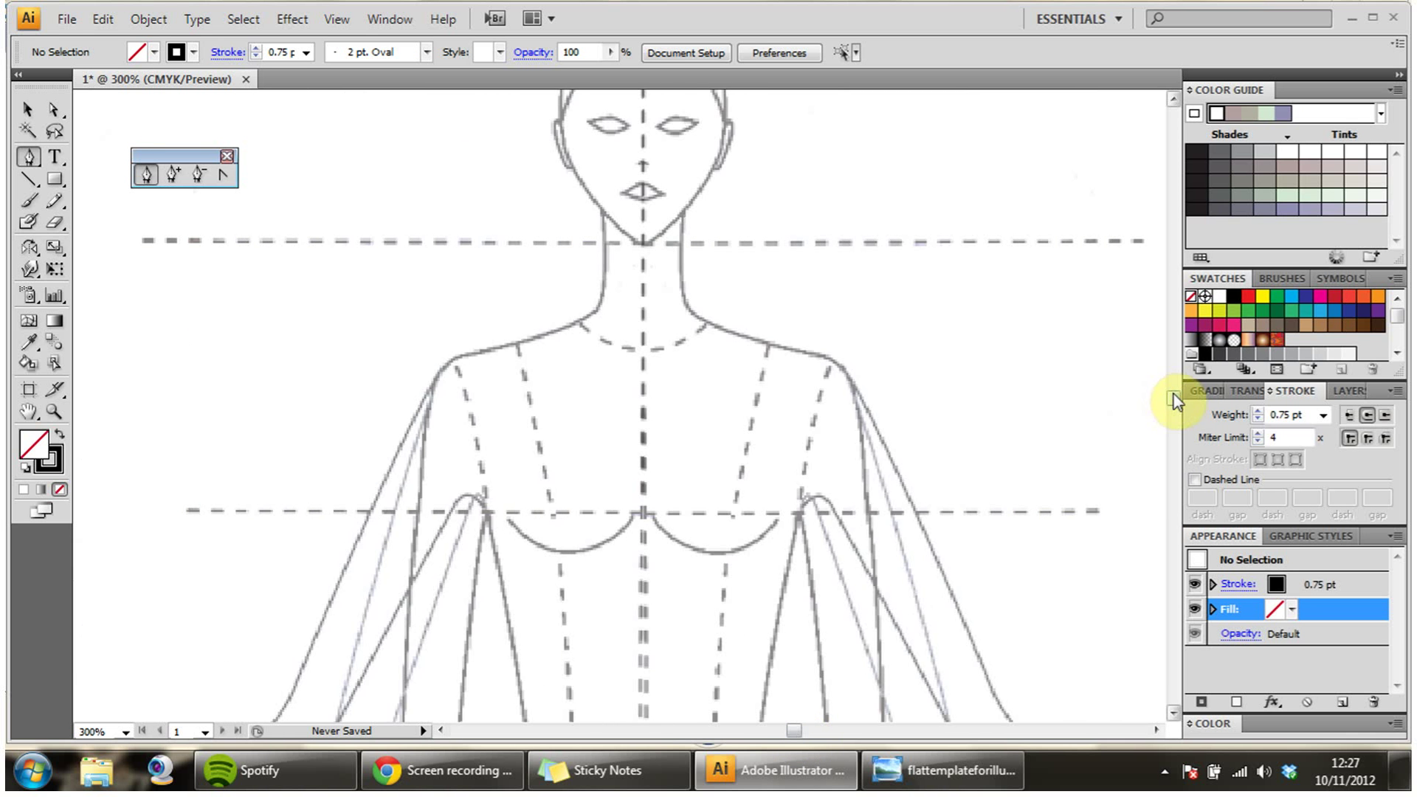
{"action": "scroll", "coordinate": [1174, 394], "scroll_direction": "down", "scroll_amount": 3}
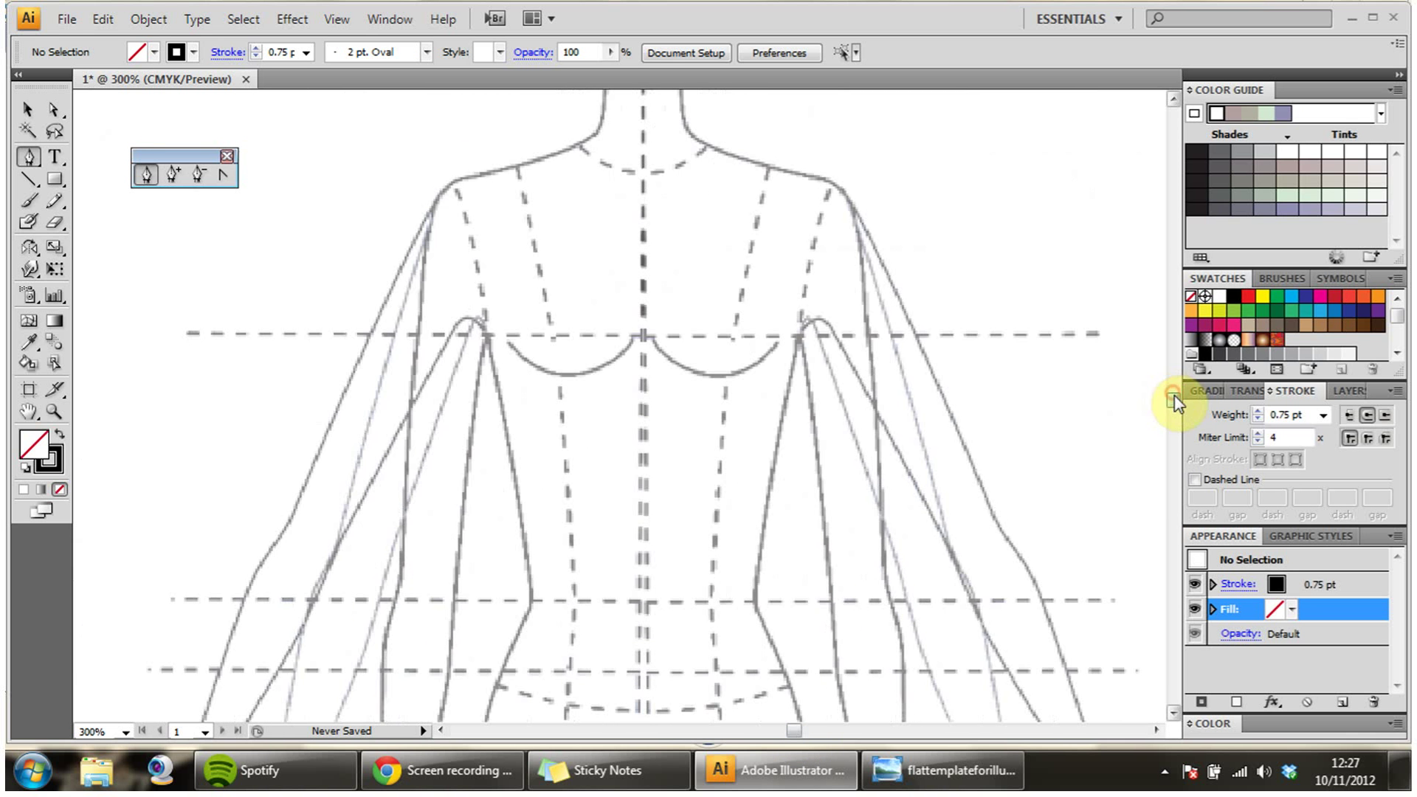
{"action": "left_click", "coordinate": [479, 178]}
{"action": "left_click_drag", "start_coordinate": [487, 338], "coordinate": [469, 391]}
{"action": "left_click", "coordinate": [33, 104]}
{"action": "left_click", "coordinate": [236, 284]}
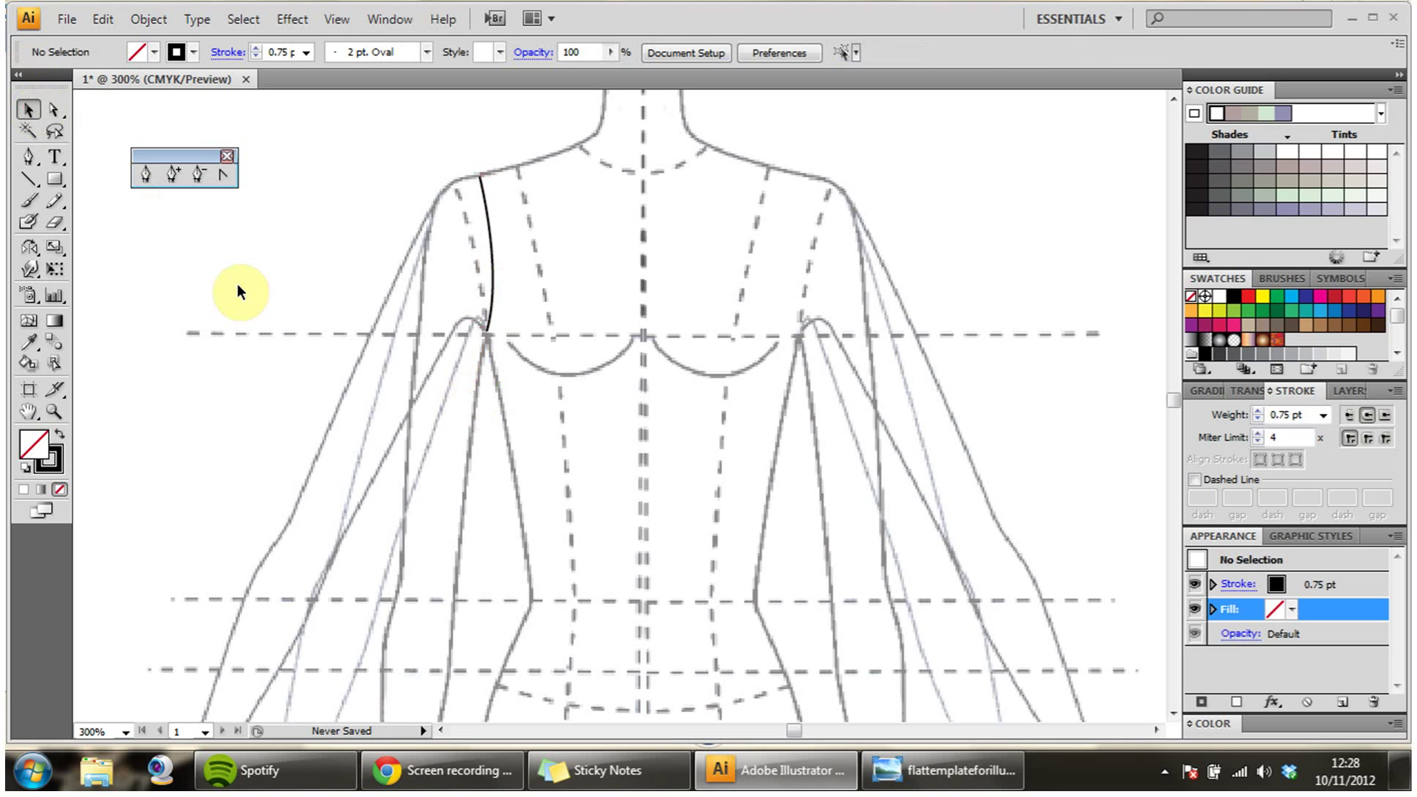
Step: Draw a practice U-shaped curve with the Pen tool in the empty space beside the figure's arm, and delete it
{"action": "left_click", "coordinate": [143, 182]}
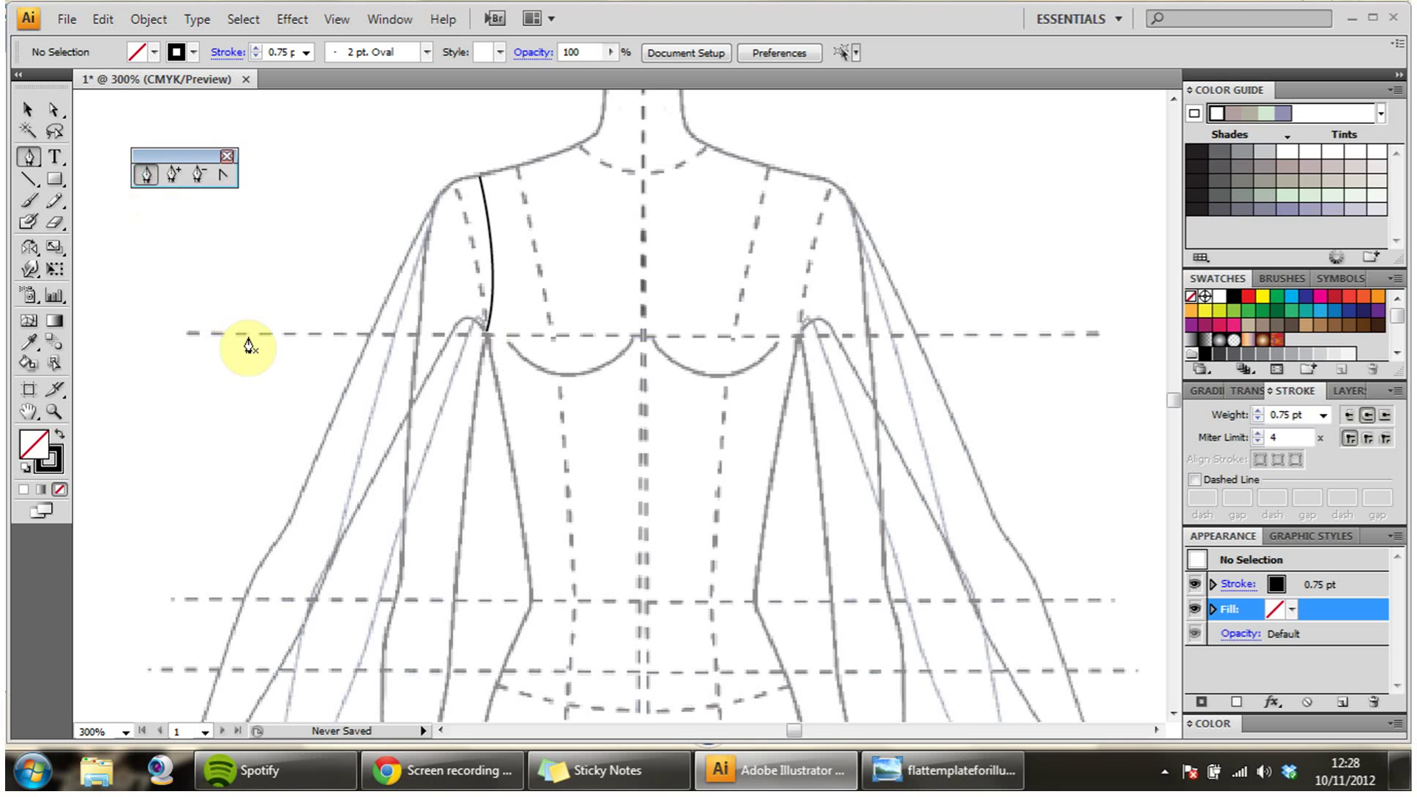
{"action": "left_click", "coordinate": [236, 319]}
{"action": "left_click_drag", "start_coordinate": [265, 405], "coordinate": [304, 412]}
{"action": "left_click", "coordinate": [309, 279]}
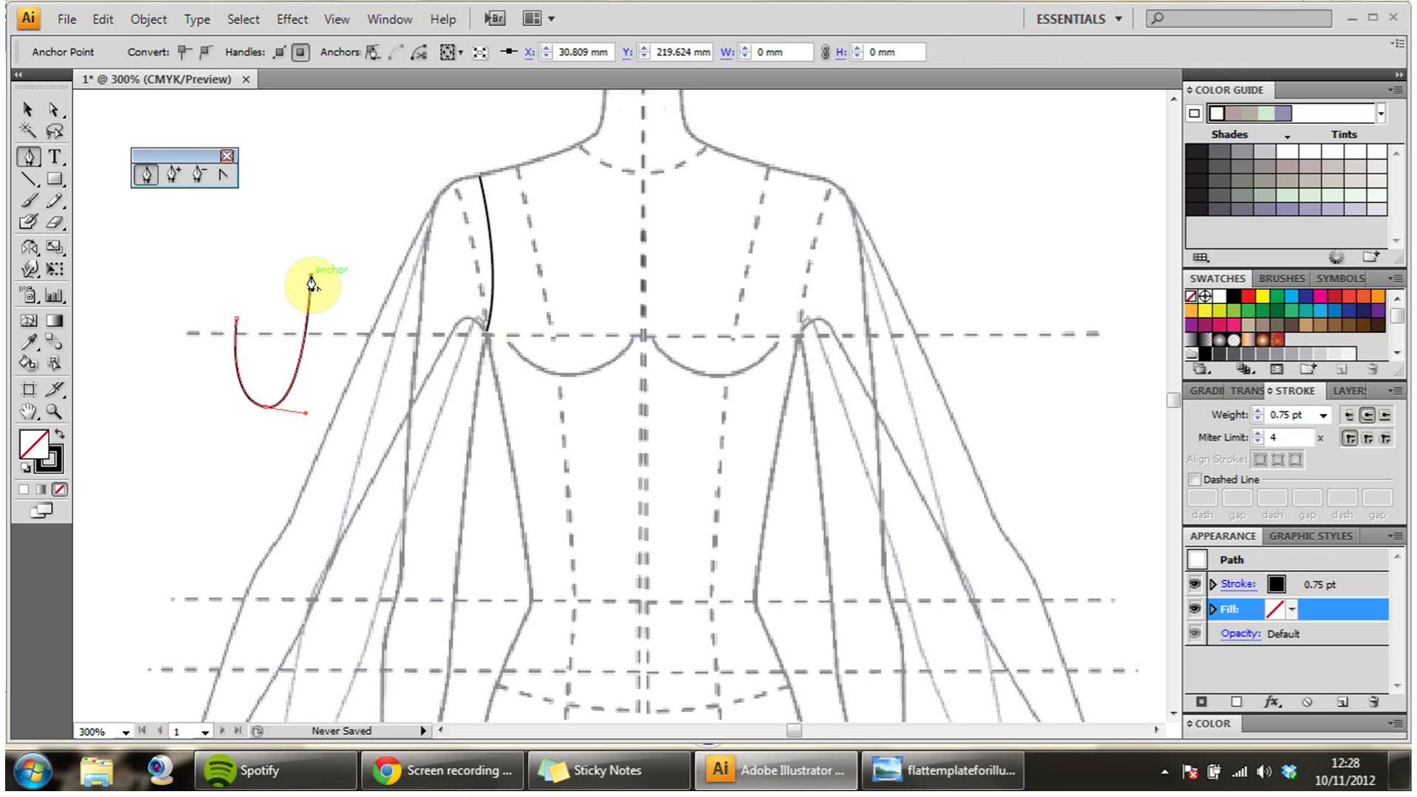
{"action": "key", "text": "Delete"}
{"action": "key", "text": "Delete"}
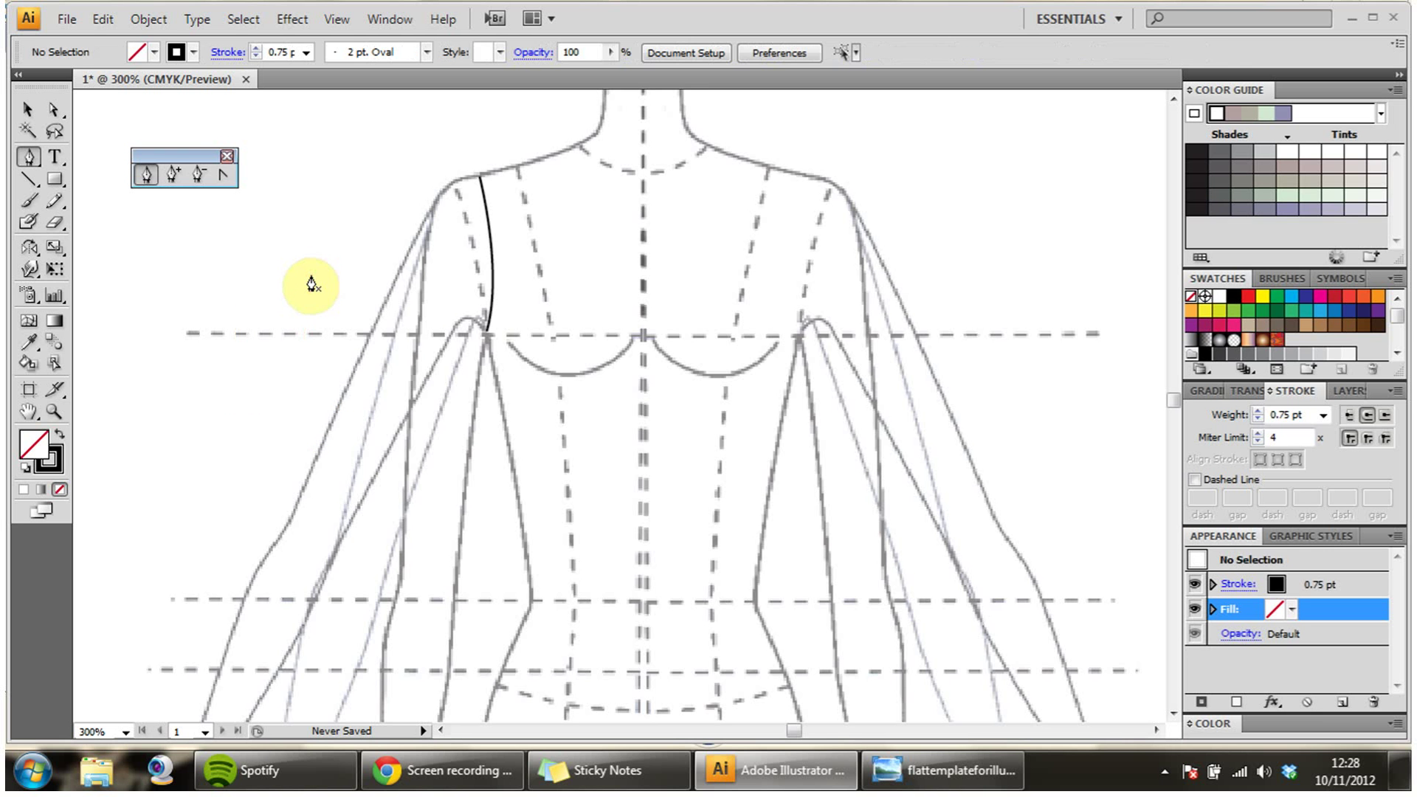
Step: Extend the armhole path from its underarm end with a straight side seam down to the dashed waistline
{"action": "left_click_drag", "start_coordinate": [481, 338], "coordinate": [488, 340]}
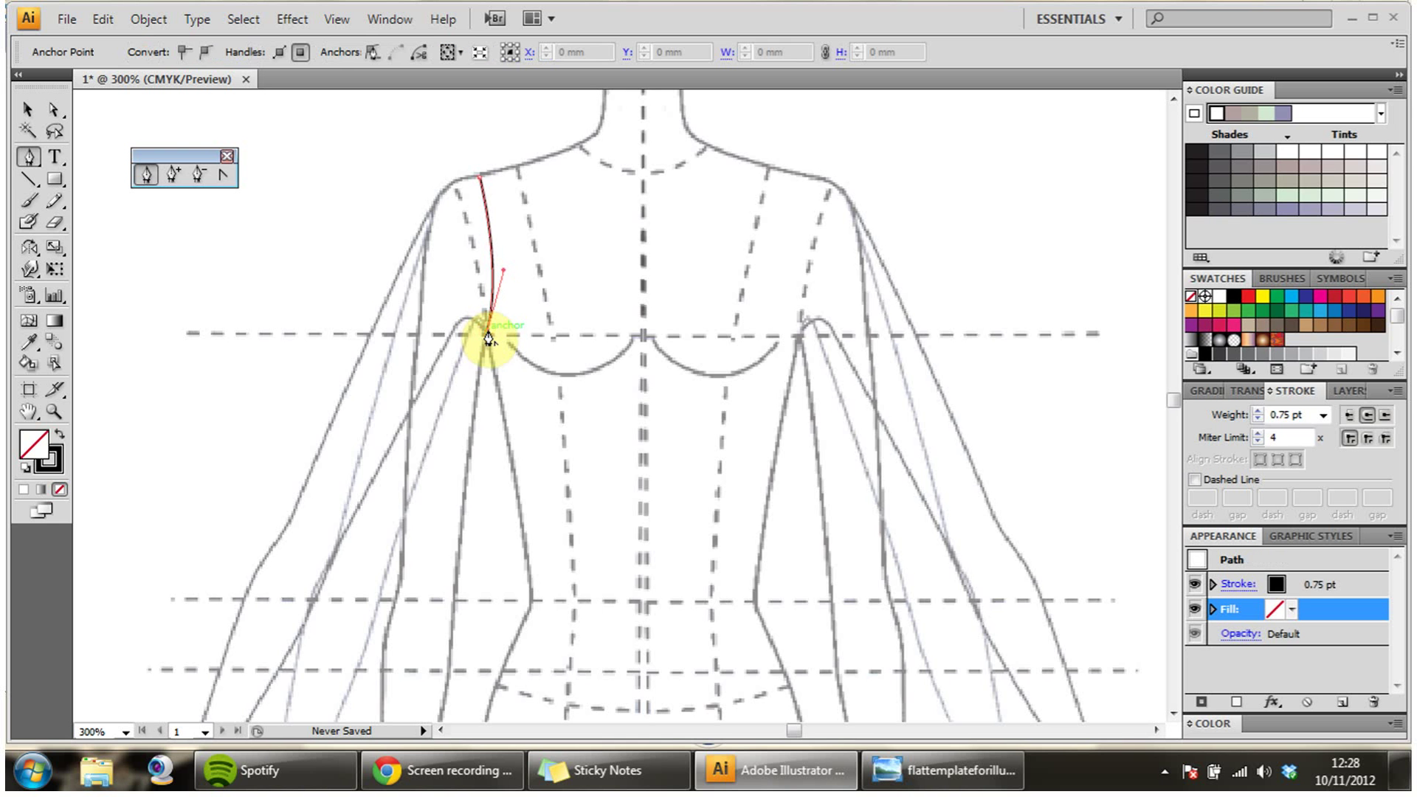
{"action": "left_click", "coordinate": [528, 586]}
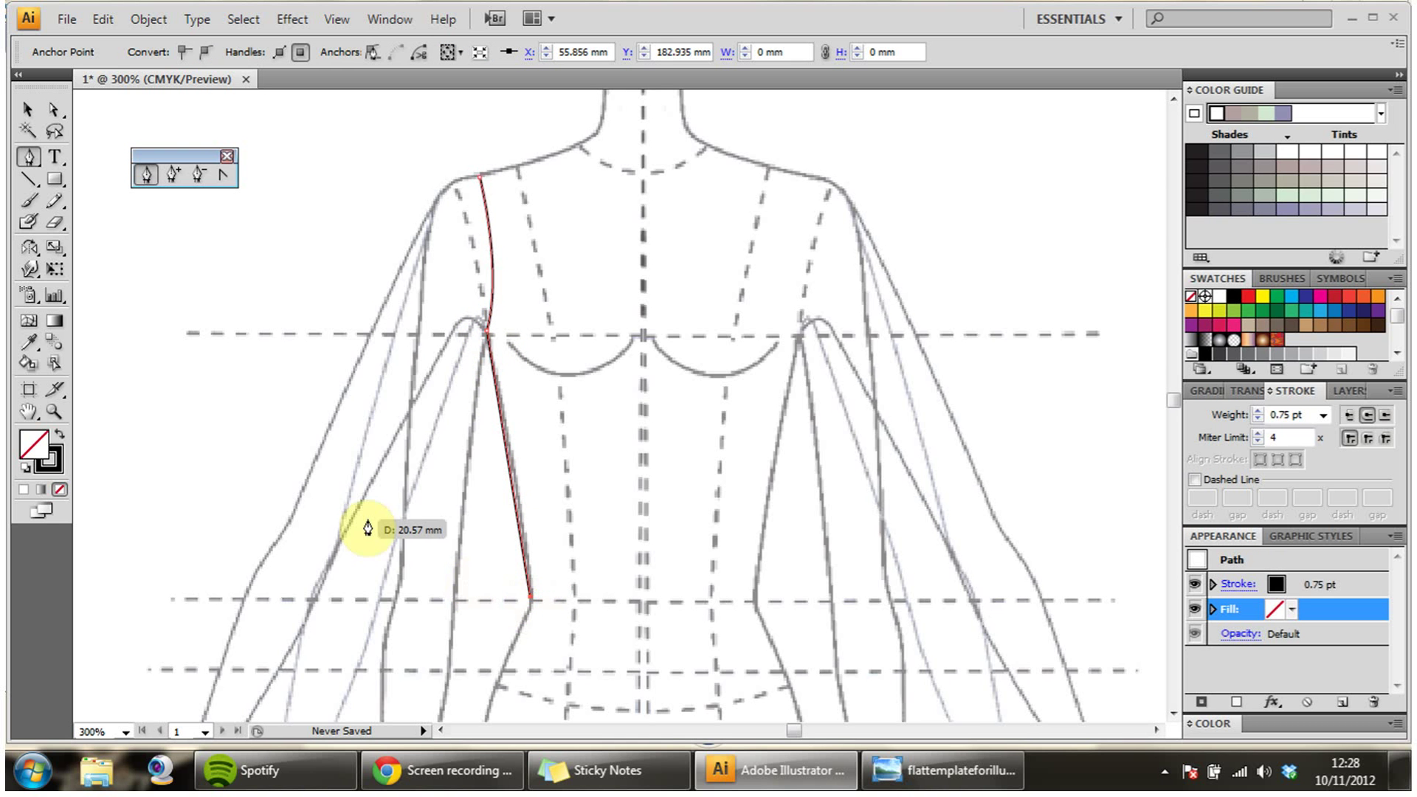
{"action": "key", "text": "ctrl+minus"}
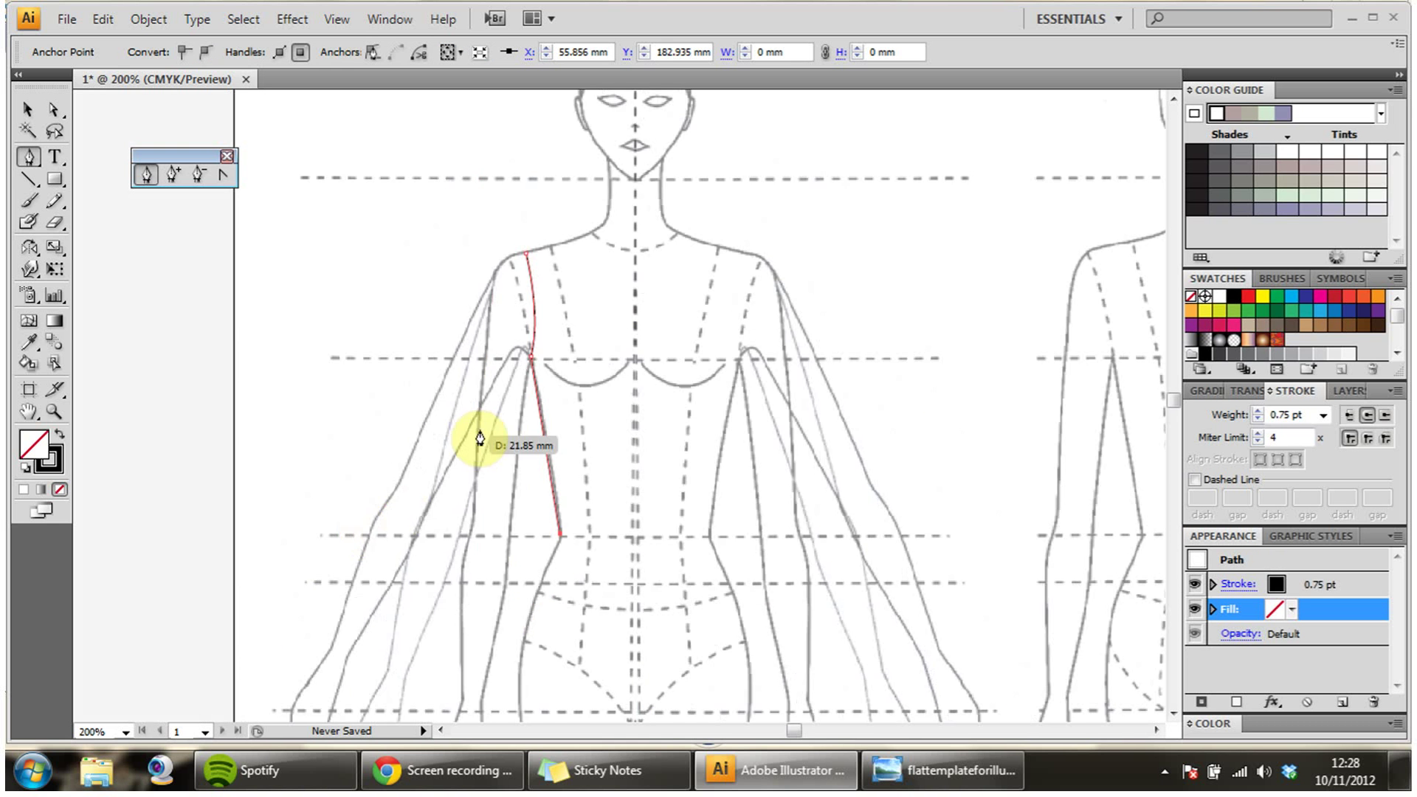
Step: Curve the side seam to follow the torso by pulling handles from its waist point with the Convert Anchor Point tool
{"action": "left_click", "coordinate": [223, 175]}
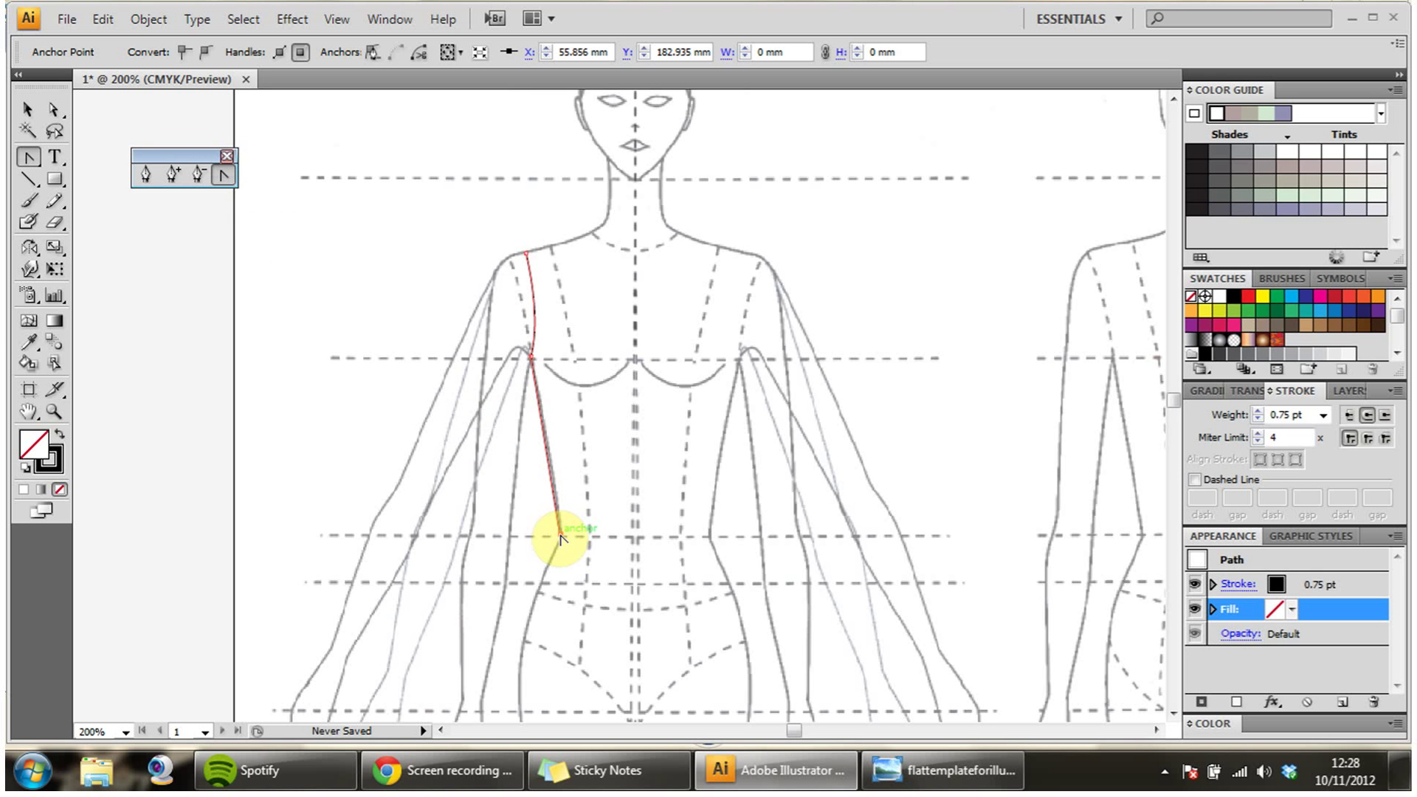
{"action": "left_click_drag", "start_coordinate": [559, 539], "coordinate": [566, 611]}
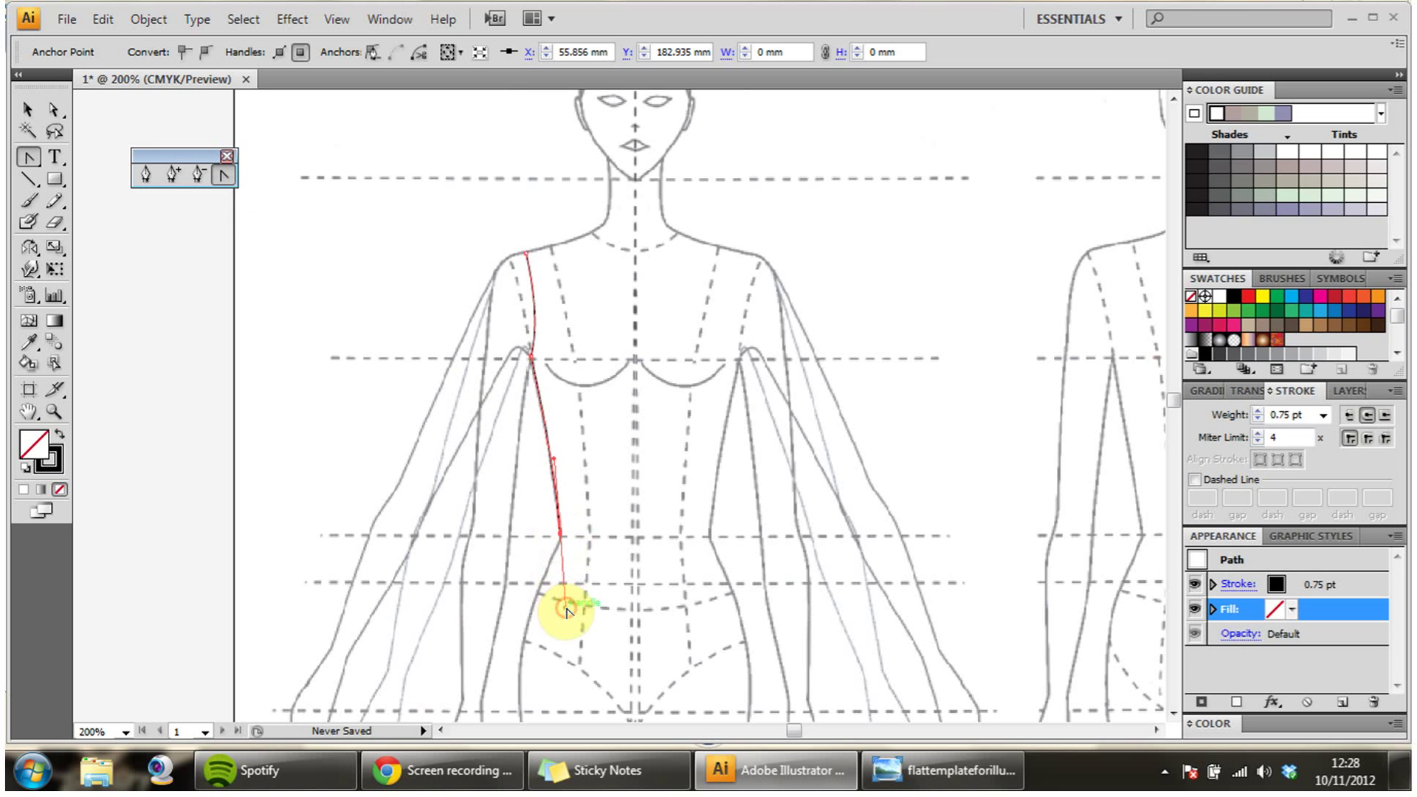
{"action": "left_click", "coordinate": [30, 109]}
{"action": "left_click", "coordinate": [333, 276]}
Step: Continue the path with the Pen tool from the top of the armhole along the shoulder line toward the neck
{"action": "key", "text": "ctrl+plus"}
{"action": "left_click", "coordinate": [1173, 108]}
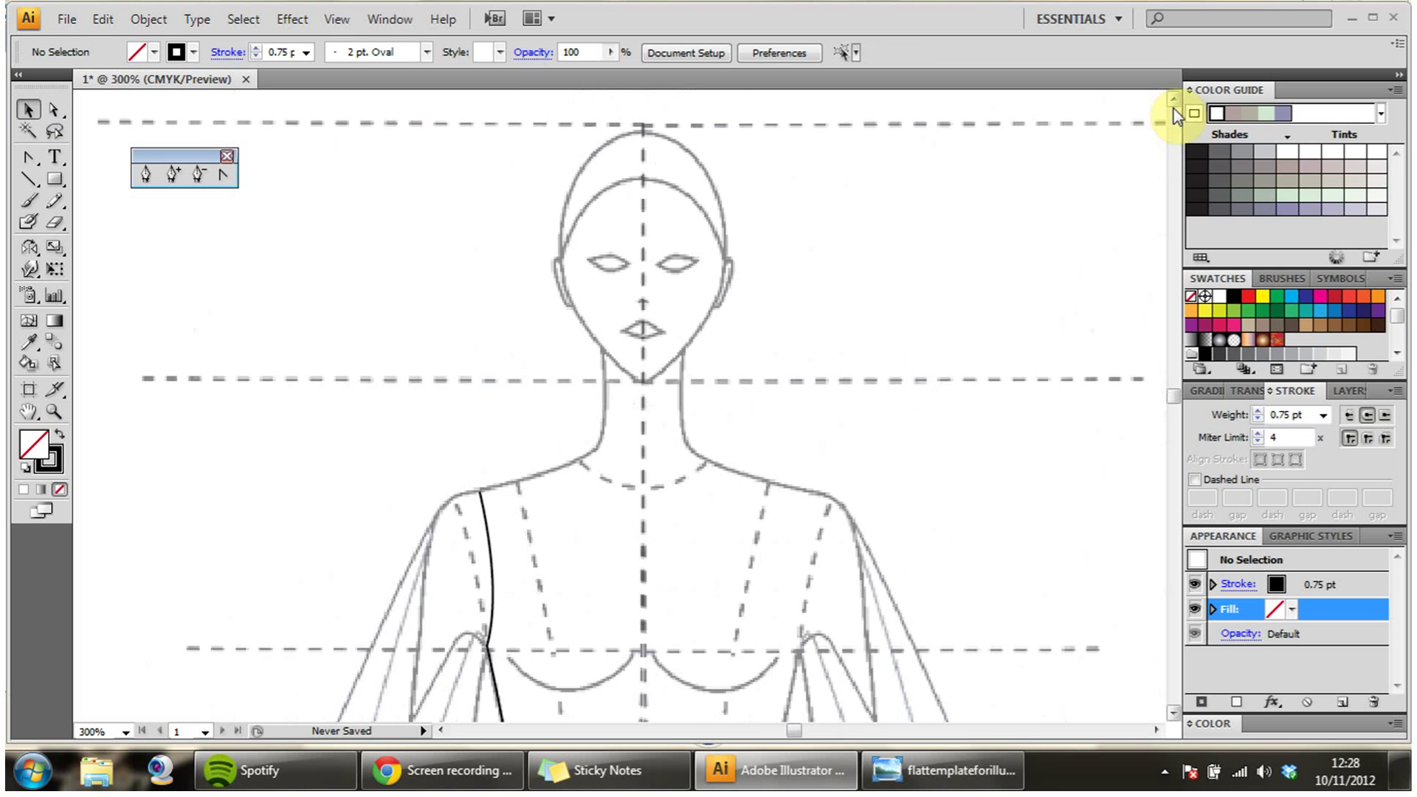
{"action": "left_click", "coordinate": [1173, 394]}
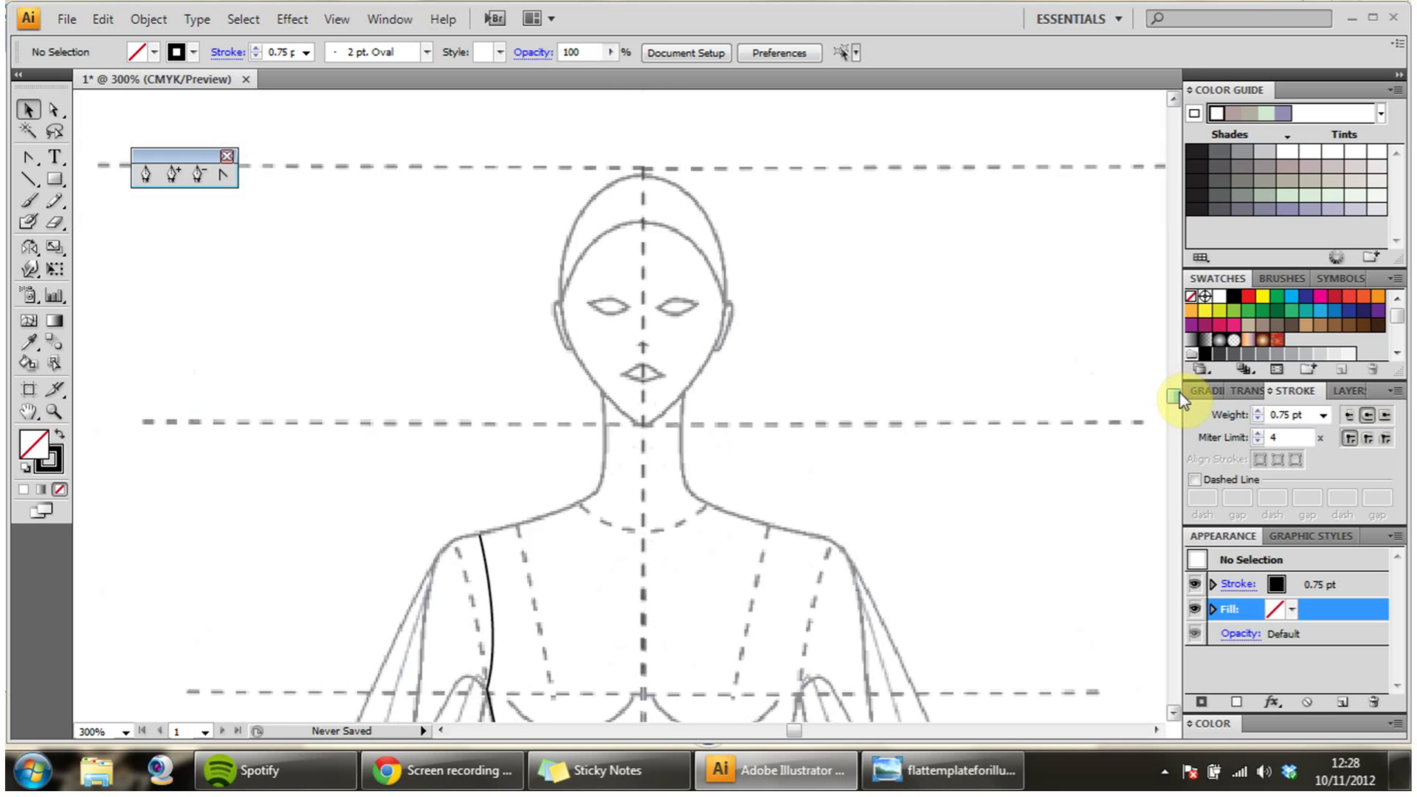
{"action": "left_click", "coordinate": [146, 172]}
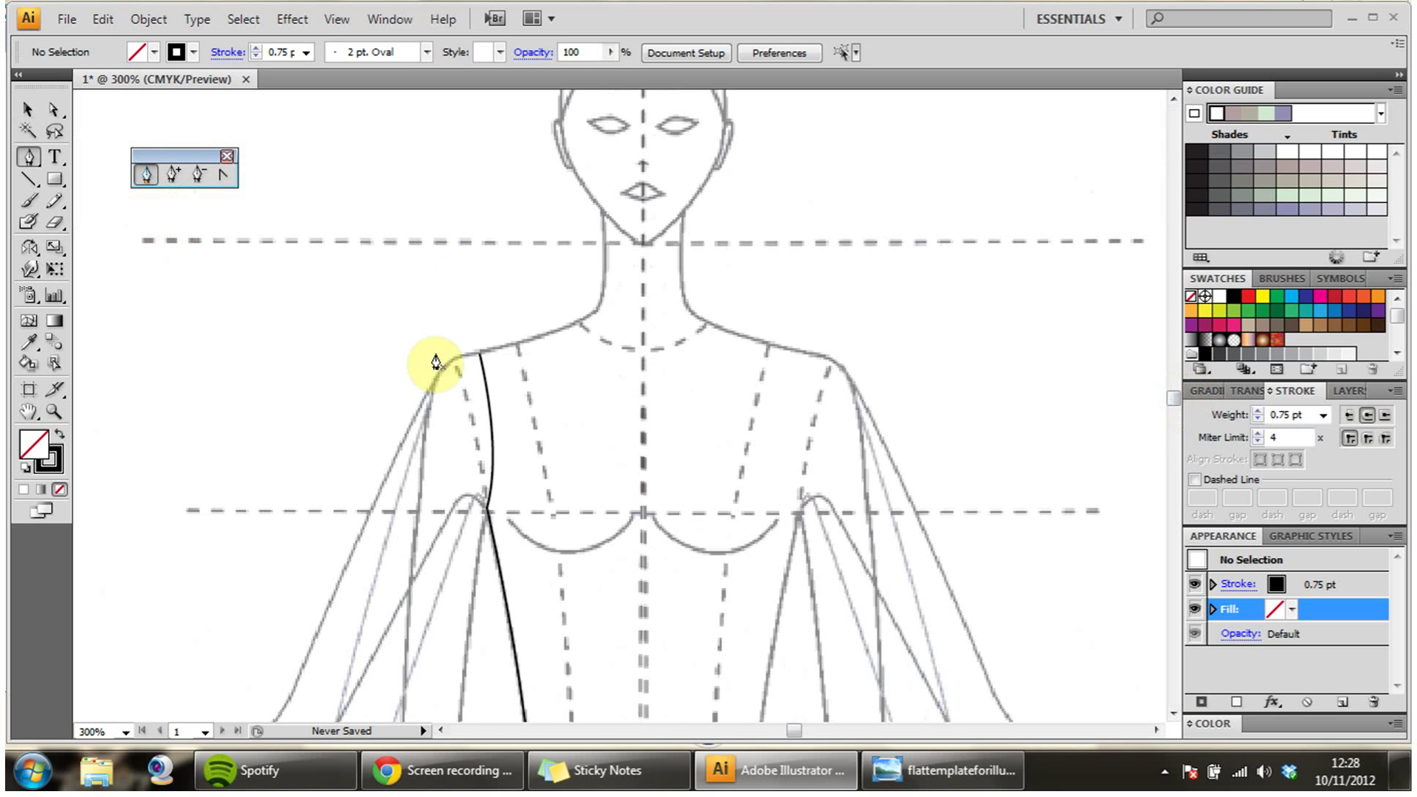
{"action": "left_click", "coordinate": [479, 362]}
{"action": "left_click", "coordinate": [514, 343]}
{"action": "left_click_drag", "start_coordinate": [514, 343], "coordinate": [502, 497]}
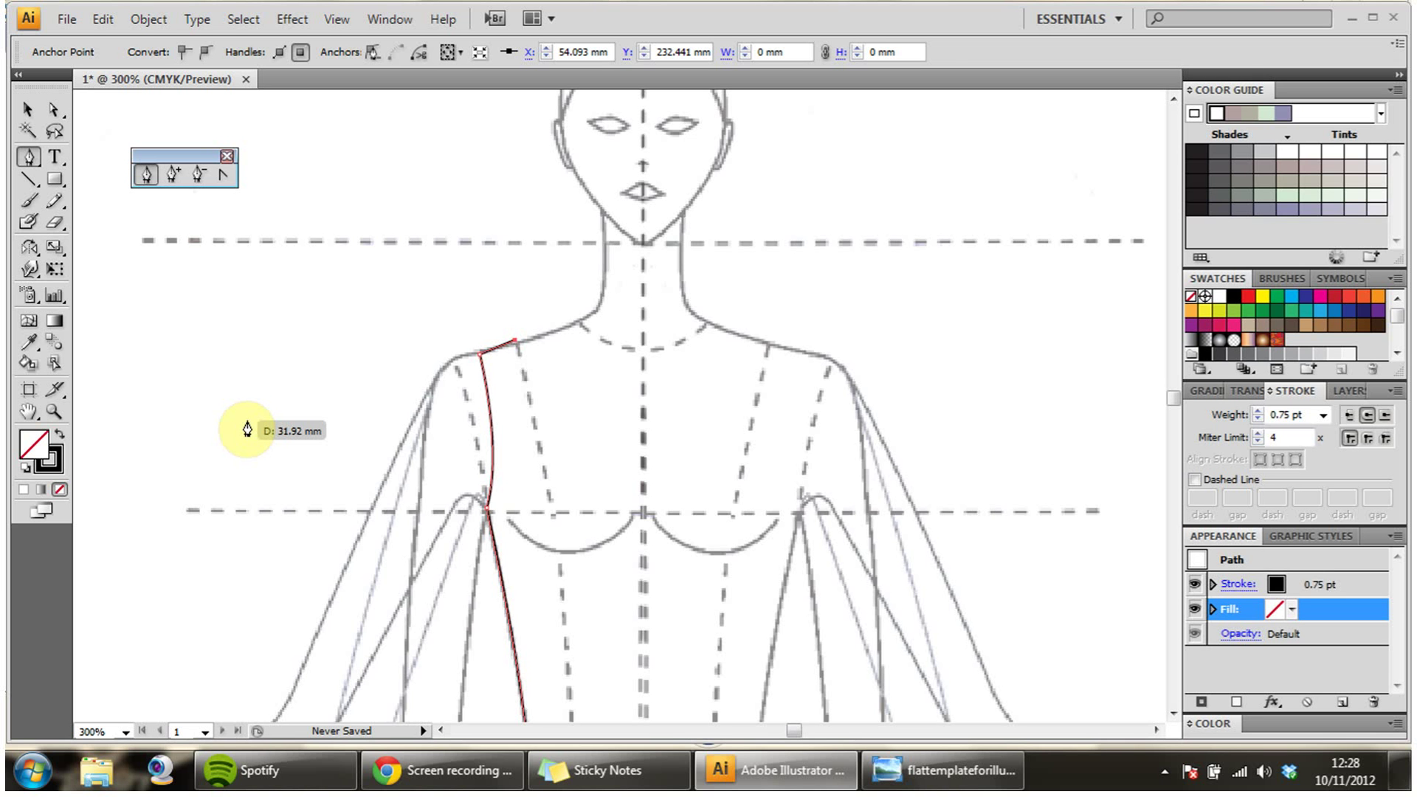
Step: Nudge the shoulder segment's end point horizontally toward the neck, and deselect the path
{"action": "key", "text": "Right"}
{"action": "key", "text": "Right"}
{"action": "key", "text": "Right"}
{"action": "key", "text": "Right"}
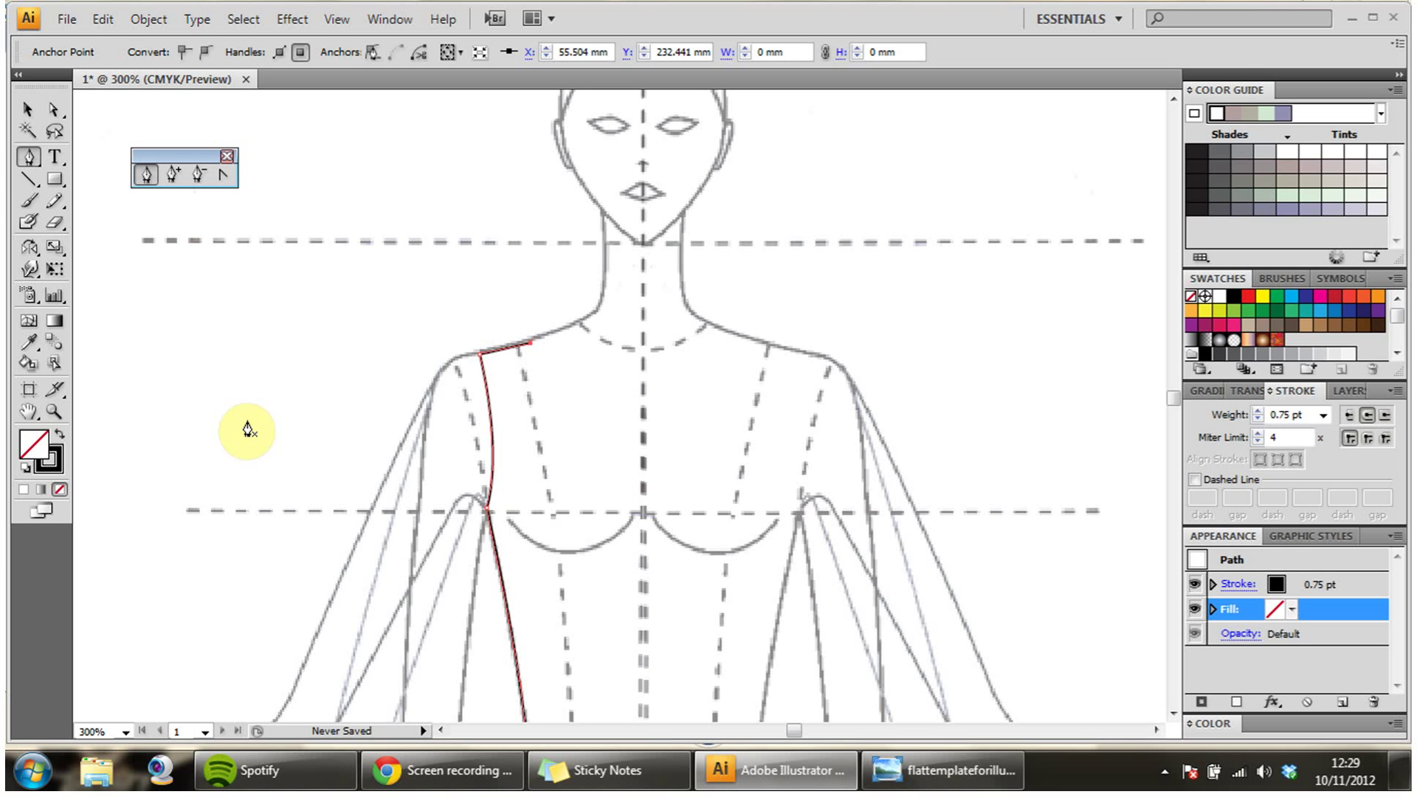
{"action": "key", "text": "Right"}
{"action": "left_click", "coordinate": [29, 111]}
{"action": "left_click", "coordinate": [265, 322]}
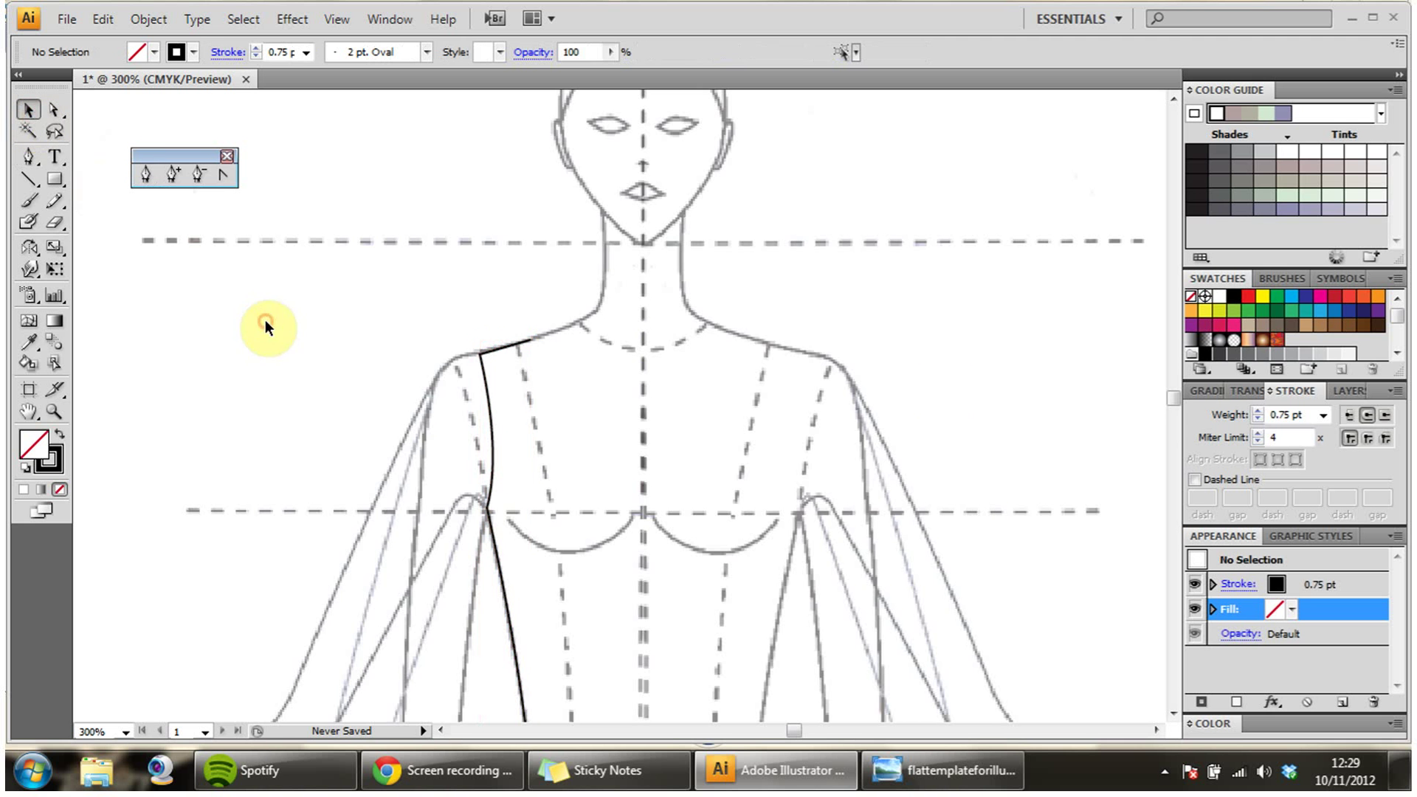
Step: Select the whole half-bodice path and make a reflected copy of it across the vertical axis
{"action": "scroll", "coordinate": [1174, 405], "scroll_direction": "down", "scroll_amount": 5}
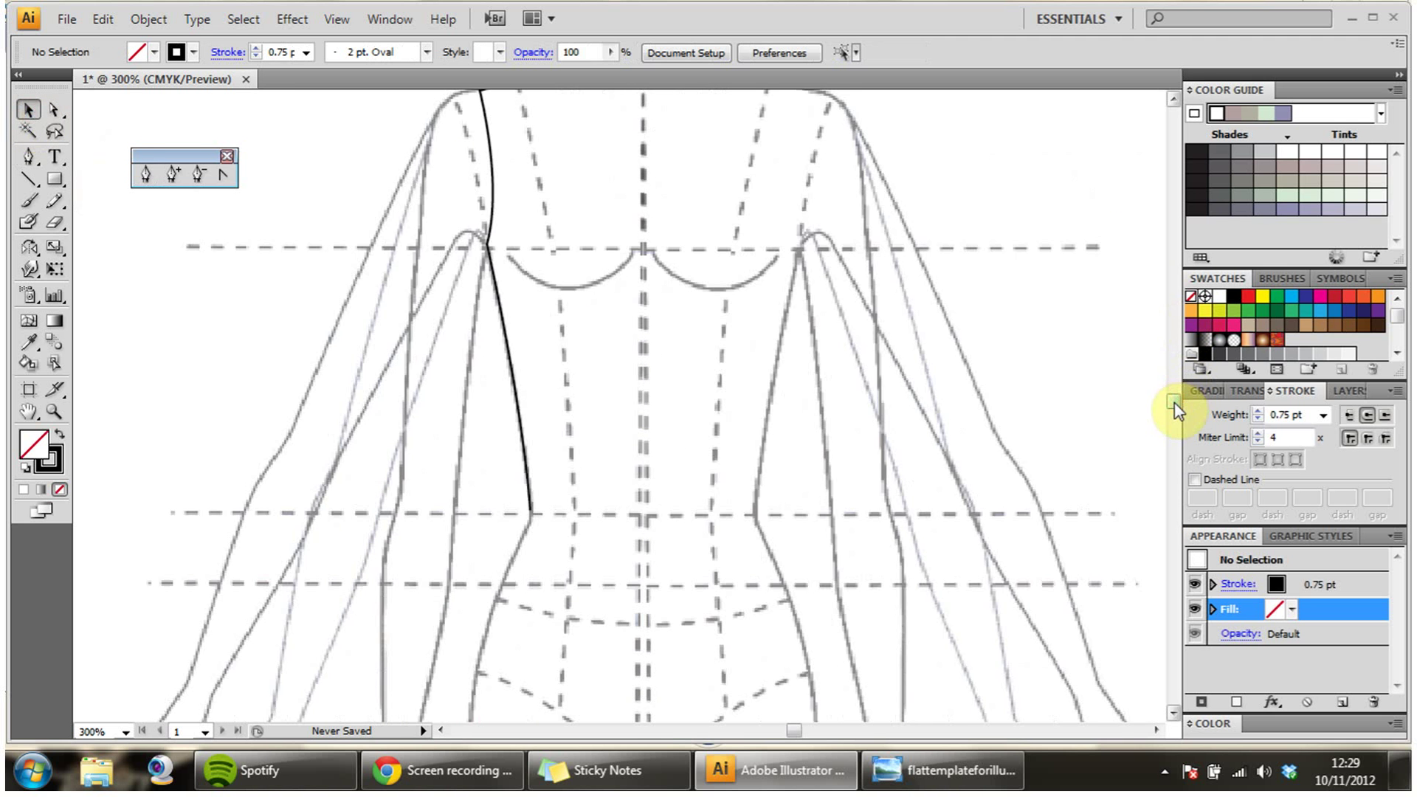
{"action": "left_click", "coordinate": [1173, 99]}
{"action": "left_click", "coordinate": [1173, 99]}
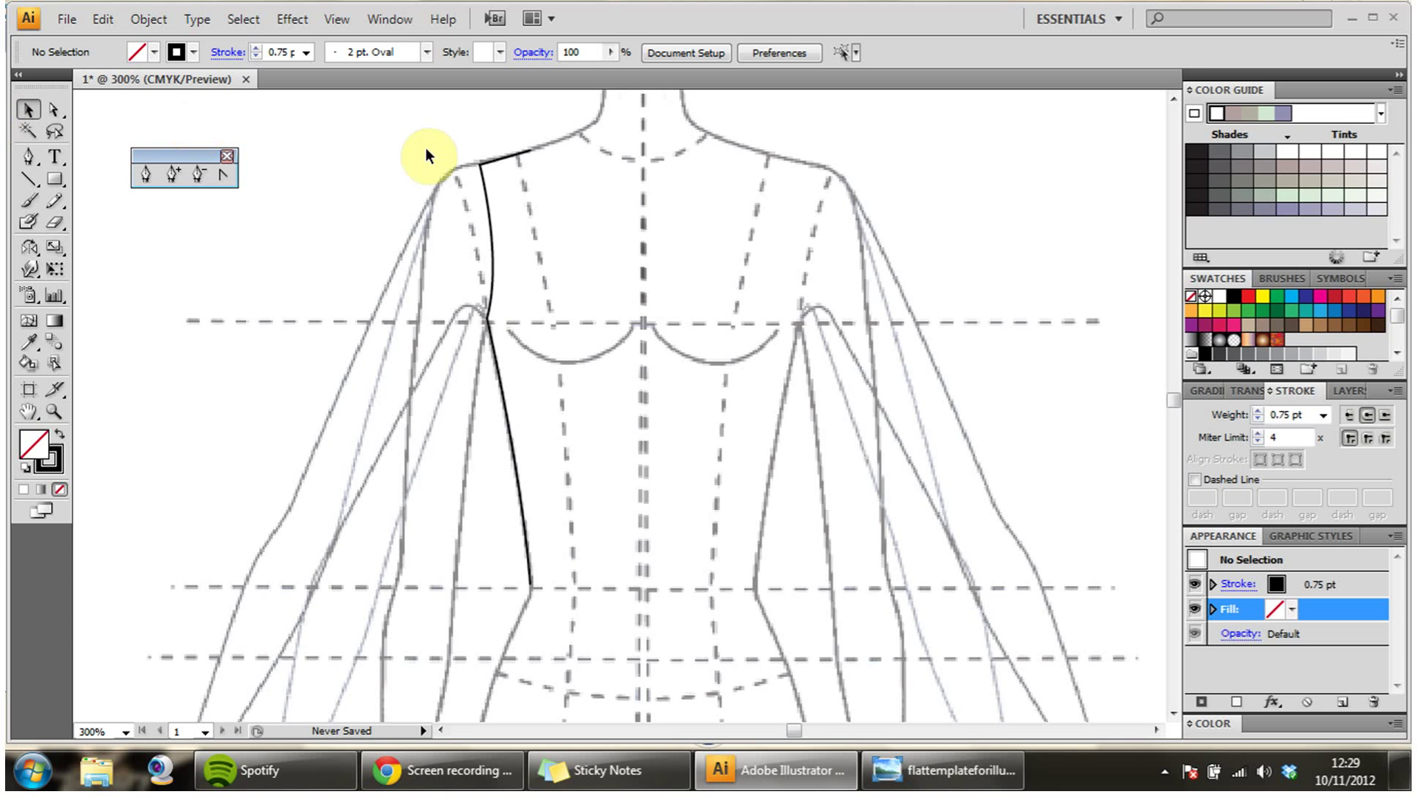
{"action": "left_click_drag", "start_coordinate": [455, 115], "coordinate": [579, 617]}
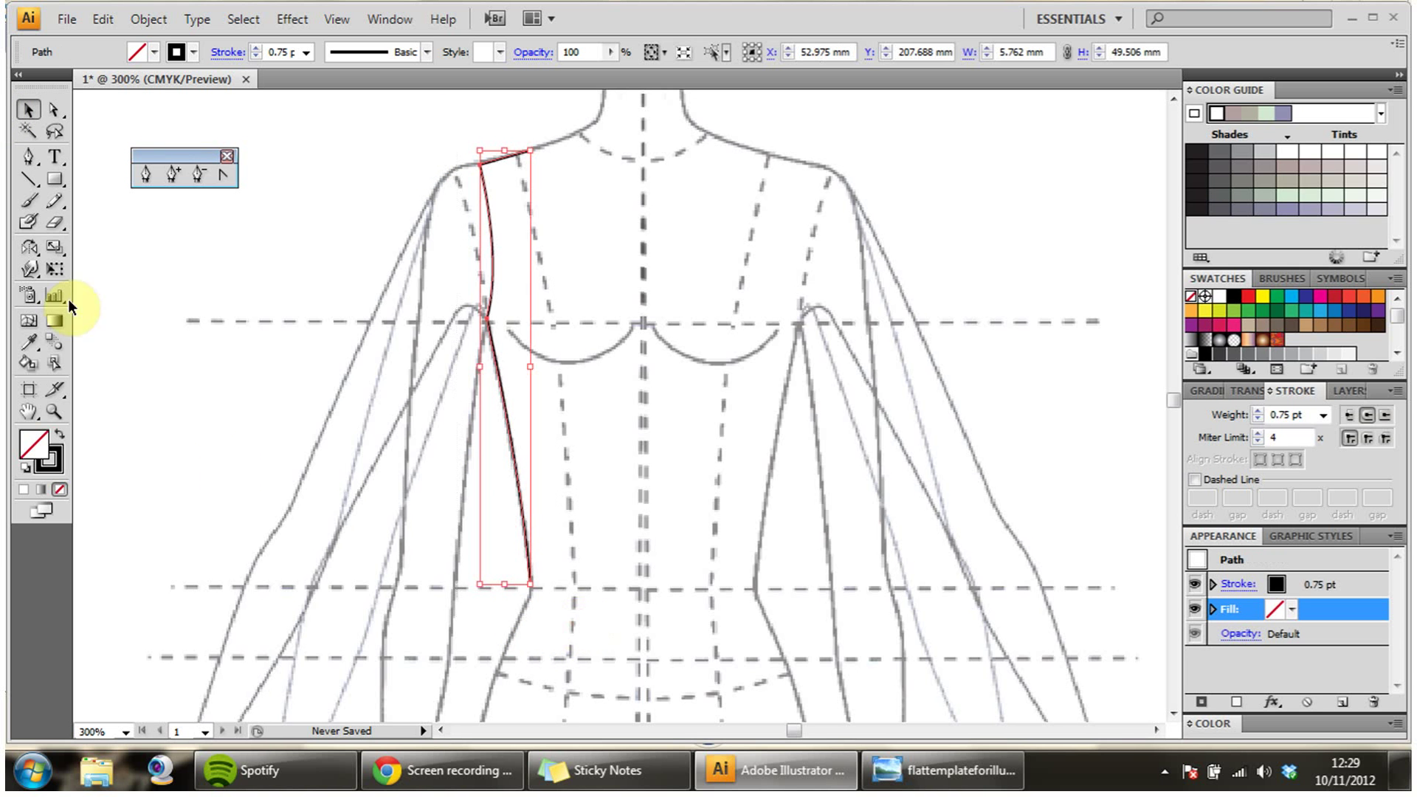
{"action": "double_click", "coordinate": [30, 247]}
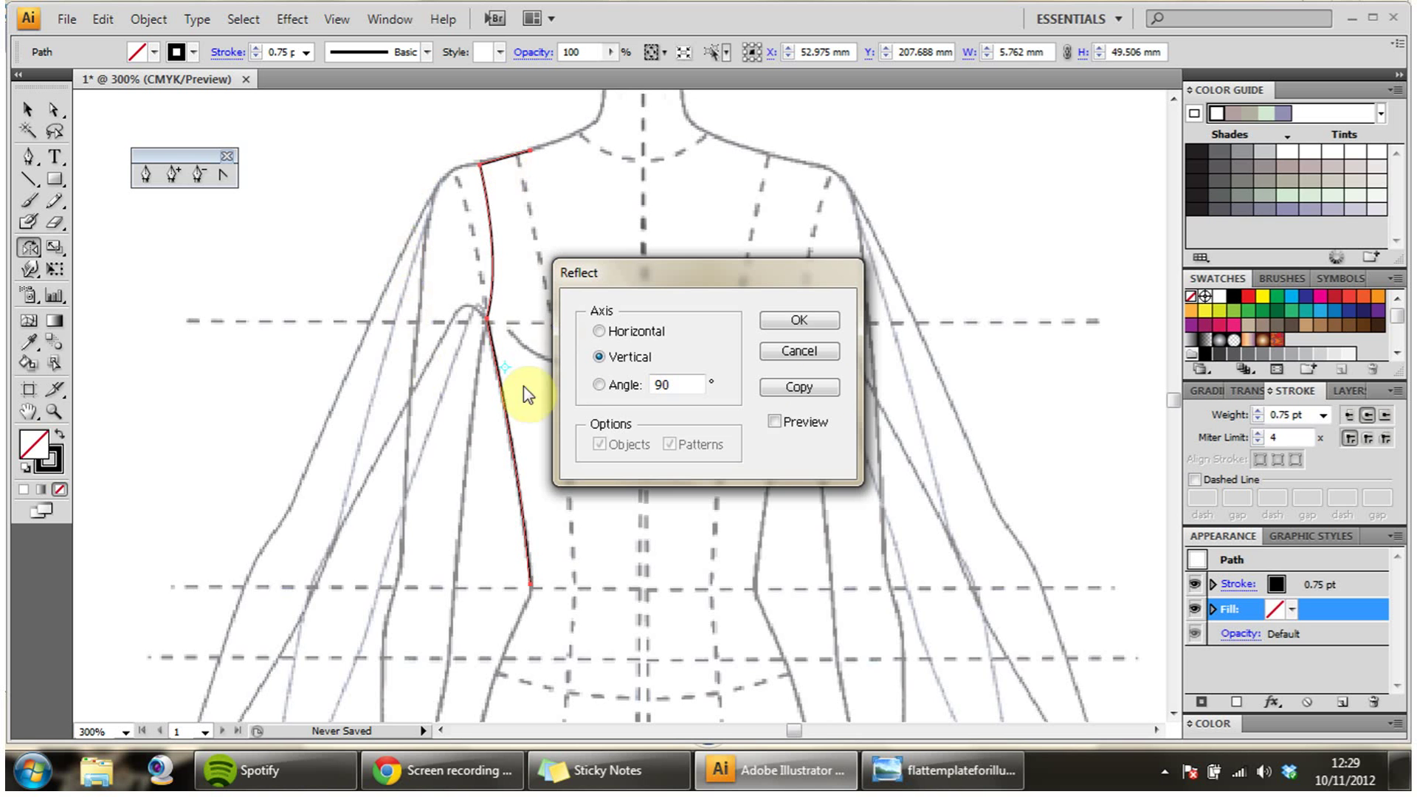
{"action": "left_click", "coordinate": [819, 389]}
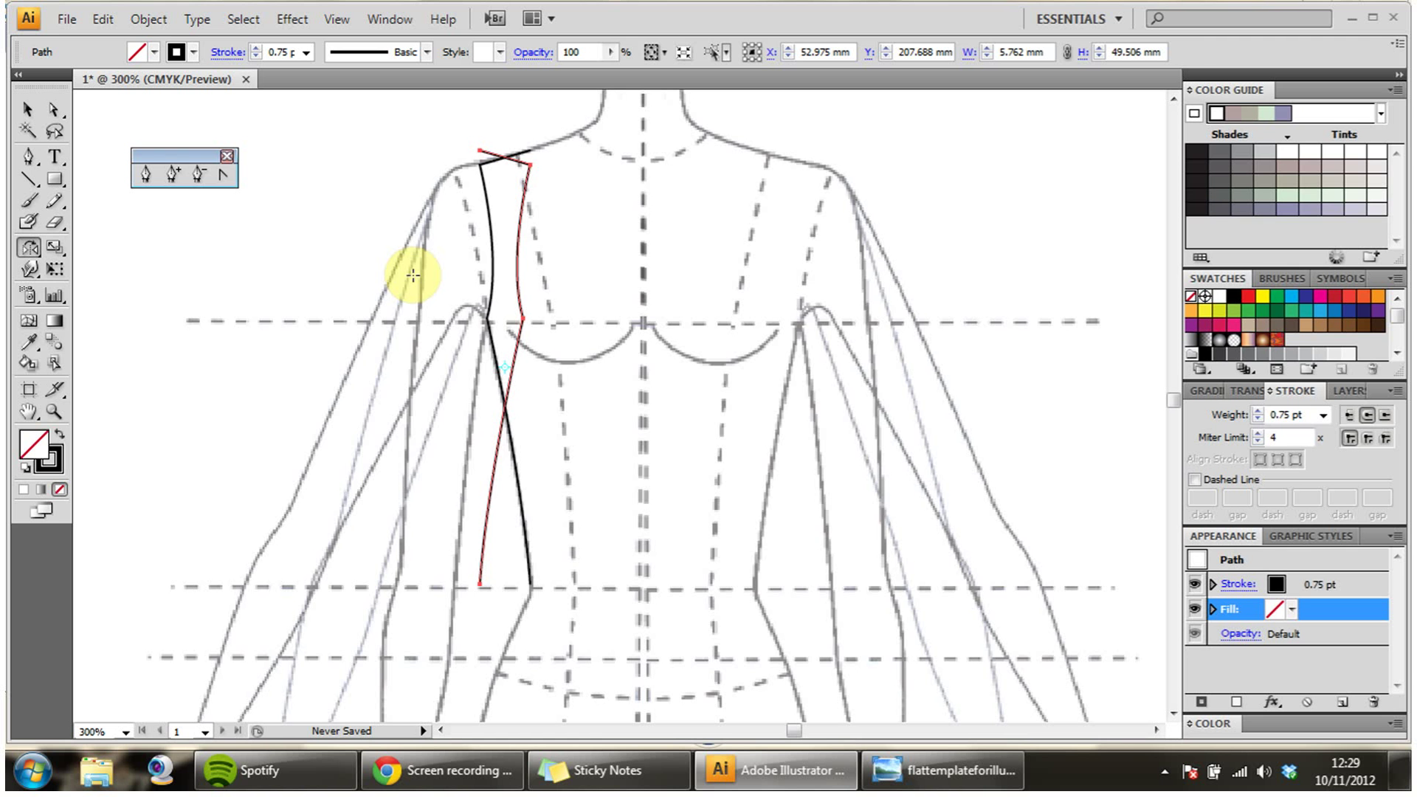
Step: Nudge the reflected copy horizontally onto the opposite side of the torso, to about X 84.373 mm, and deselect it
{"action": "key", "text": "shift+Right"}
{"action": "key", "text": "shift+Right"}
{"action": "key", "text": "shift+Right"}
{"action": "key", "text": "shift+Right"}
{"action": "key", "text": "shift+Right"}
{"action": "key", "text": "shift+Right"}
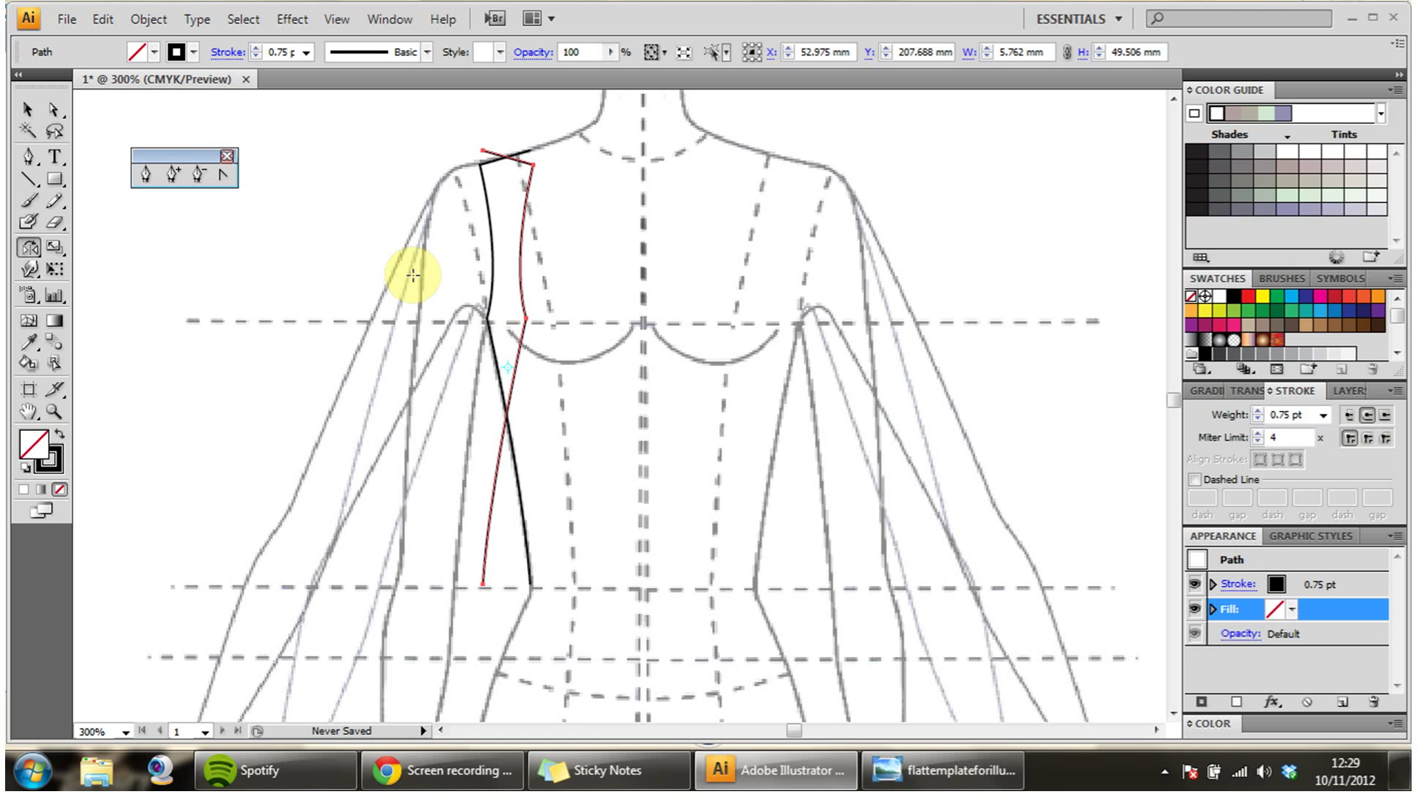
{"action": "key", "text": "shift+Right"}
{"action": "key", "text": "shift+Right"}
{"action": "key", "text": "shift+Right"}
{"action": "key", "text": "shift+Right"}
{"action": "key", "text": "shift+Right"}
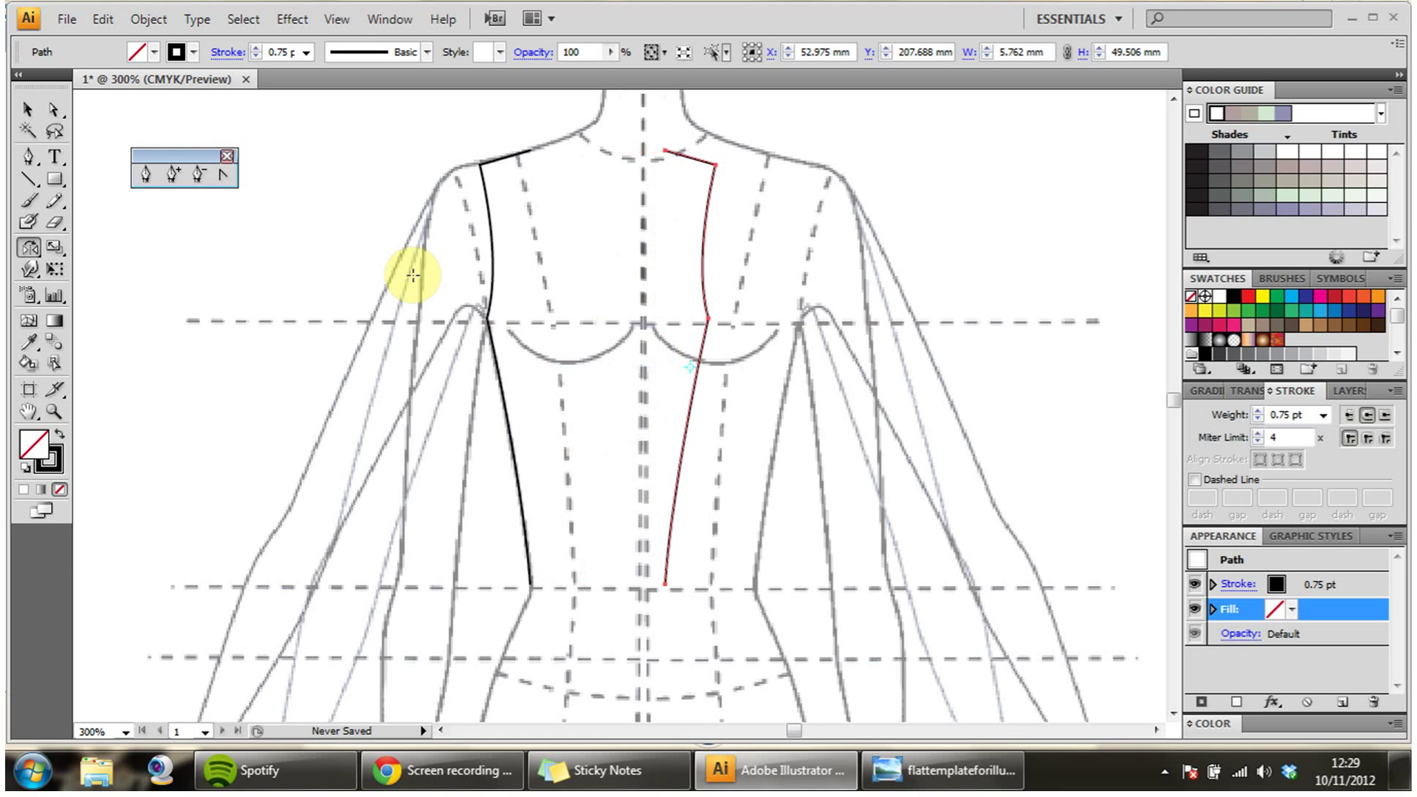
{"action": "key", "text": "Right"}
{"action": "key", "text": "Right"}
{"action": "key", "text": "Right"}
{"action": "key", "text": "Right"}
{"action": "key", "text": "Right"}
{"action": "key", "text": "Right"}
{"action": "key", "text": "Right"}
{"action": "key", "text": "Right"}
{"action": "key", "text": "Right"}
{"action": "key", "text": "Right"}
{"action": "key", "text": "Right"}
{"action": "key", "text": "Right"}
{"action": "key", "text": "Right"}
{"action": "key", "text": "Right"}
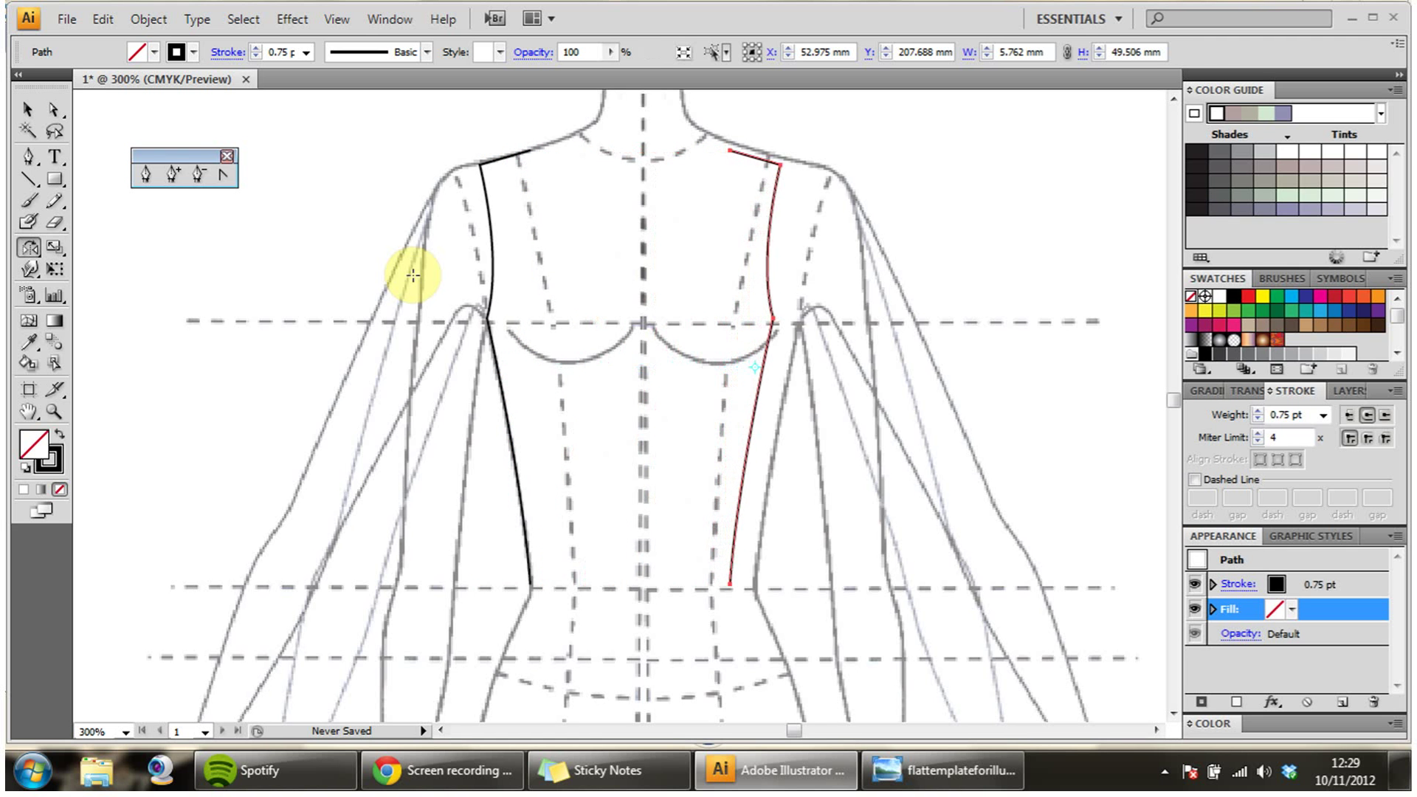
{"action": "key", "text": "Right"}
{"action": "key", "text": "Right"}
{"action": "key", "text": "Right"}
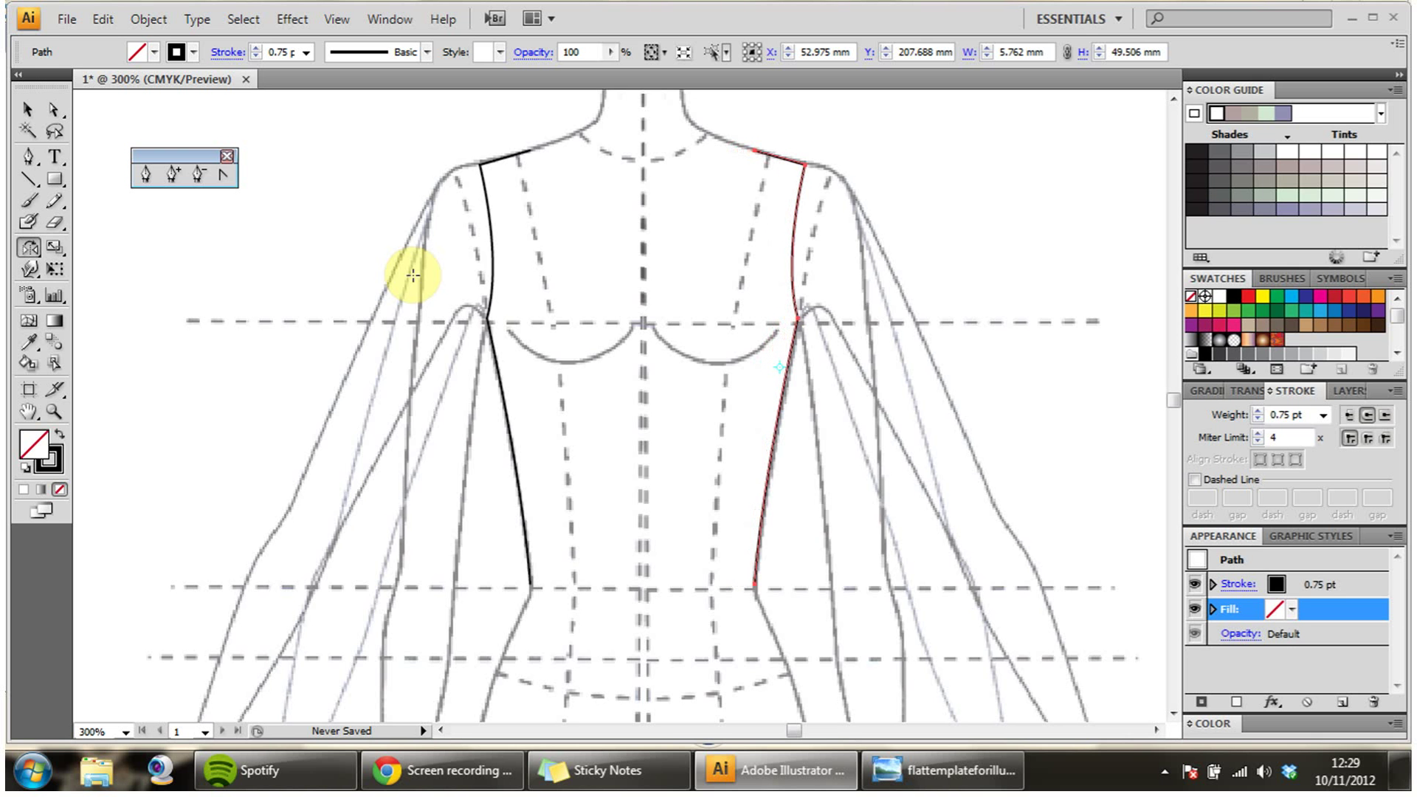
{"action": "left_click", "coordinate": [27, 109]}
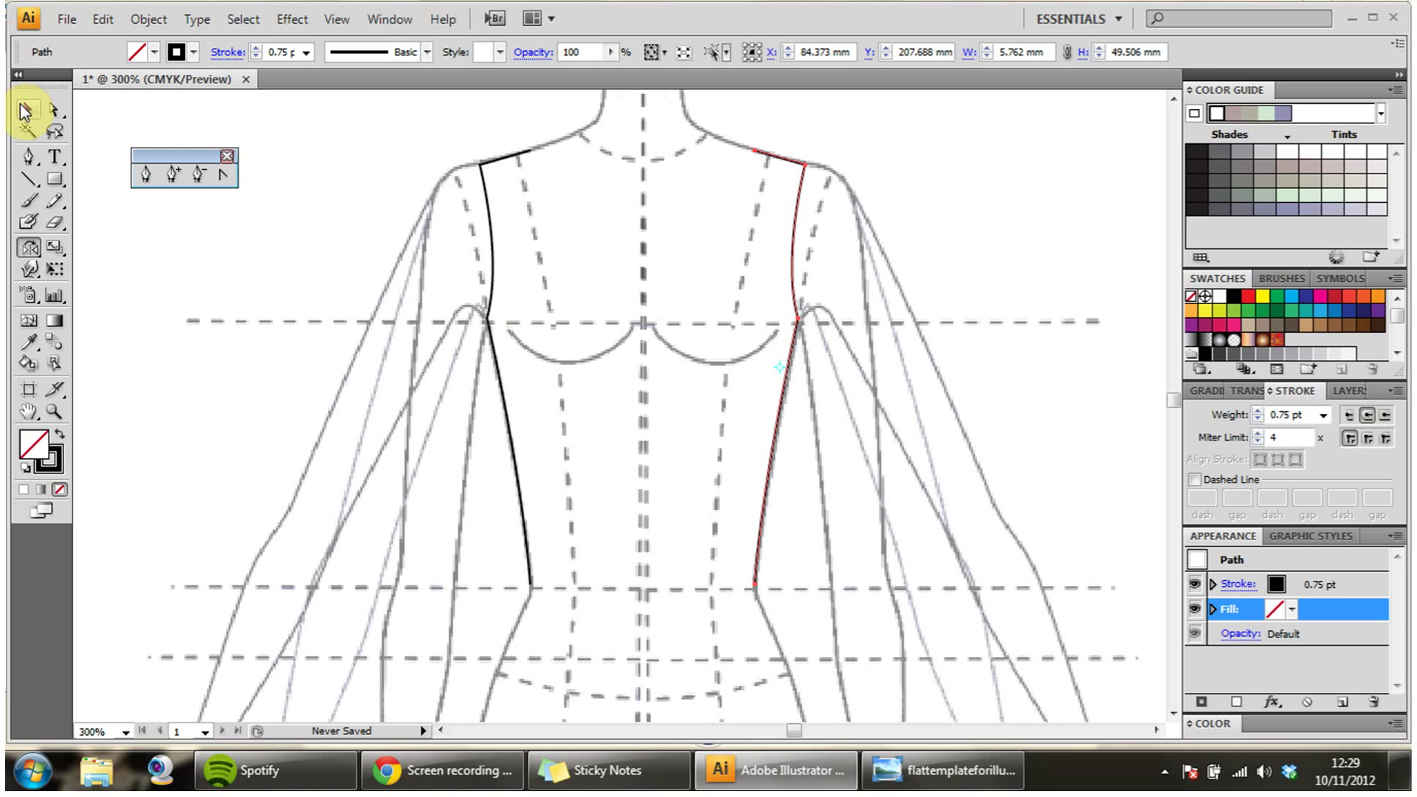
{"action": "left_click", "coordinate": [279, 321]}
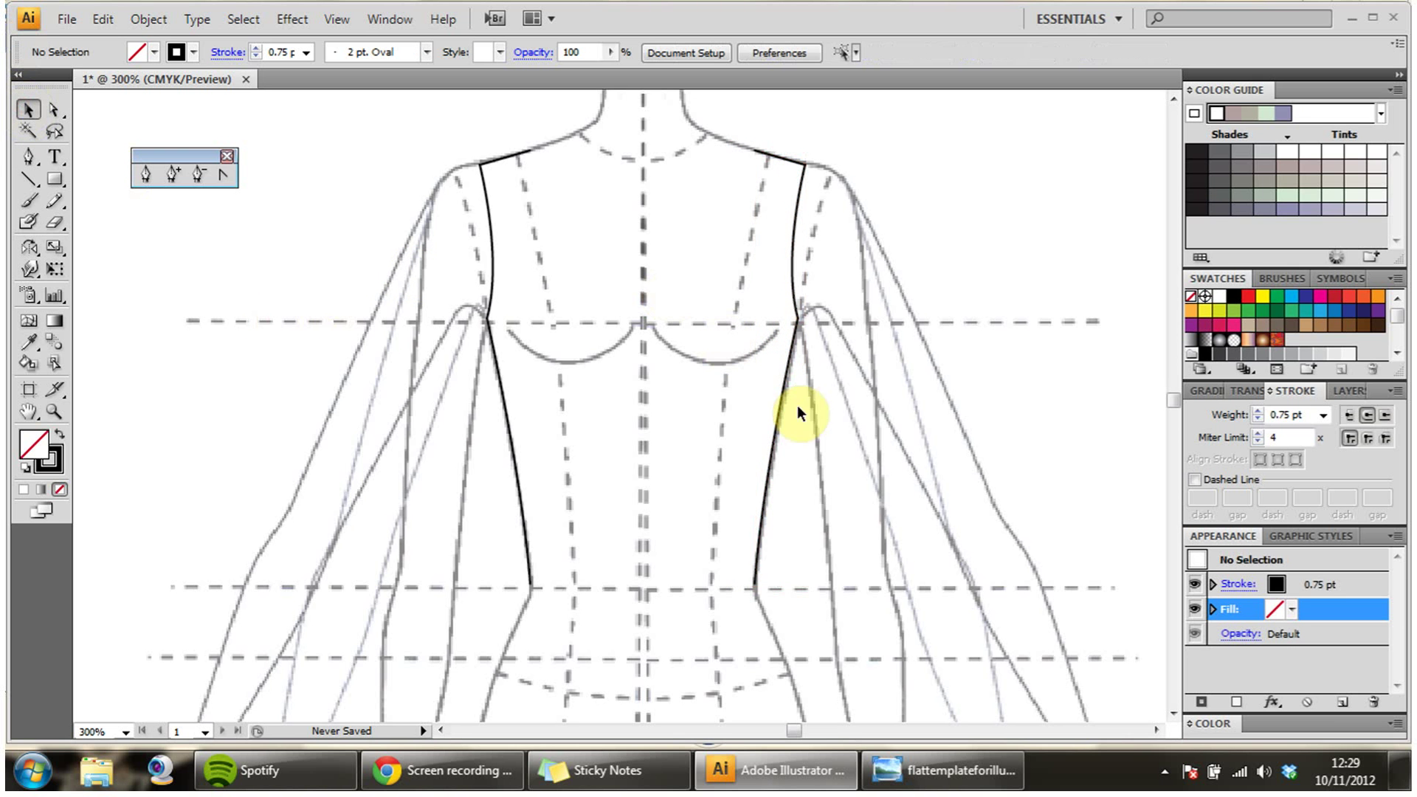
Step: Join the two side seams with a straight hem along the waistline using the Pen tool, and deselect the path
{"action": "left_click", "coordinate": [145, 175]}
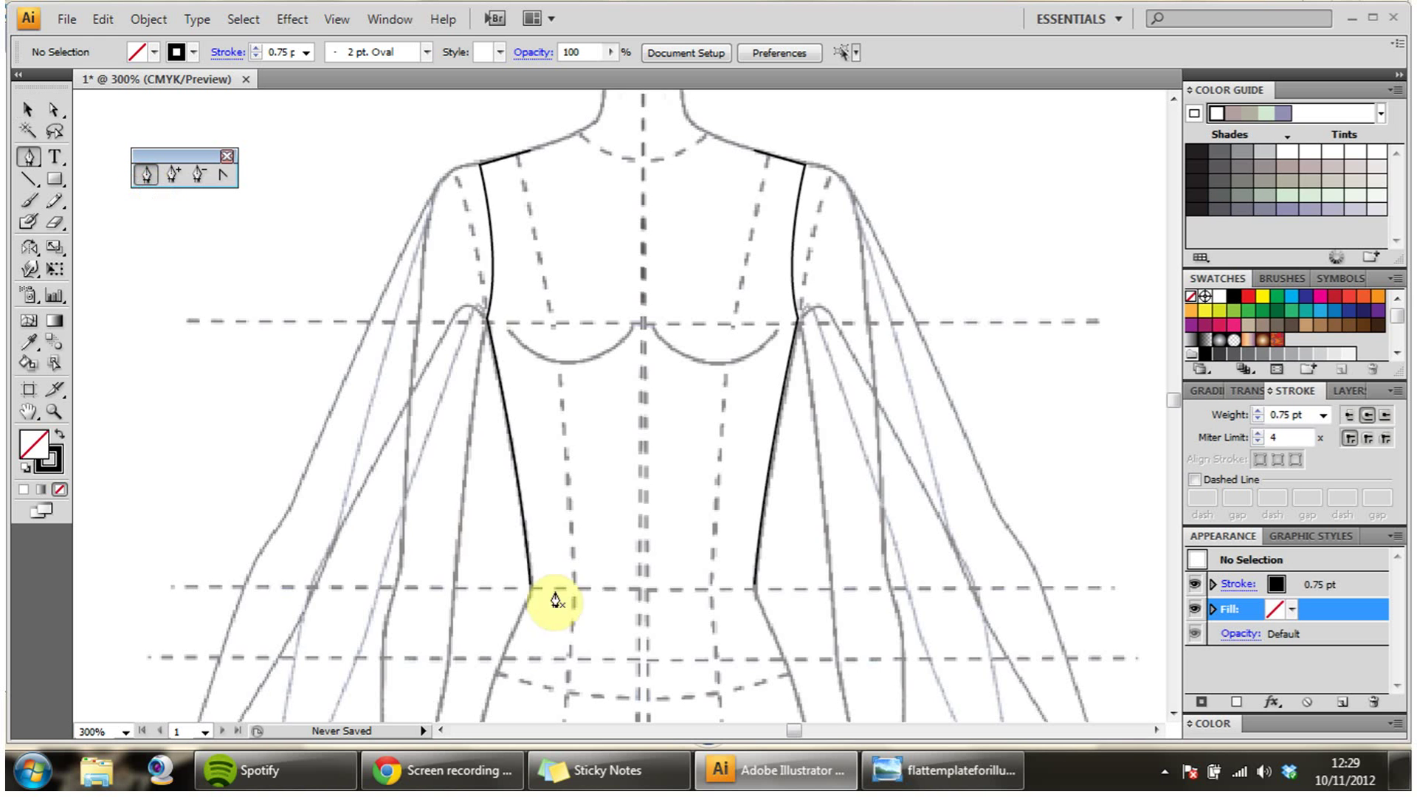
{"action": "left_click", "coordinate": [532, 585]}
{"action": "left_click", "coordinate": [752, 587]}
{"action": "left_click", "coordinate": [752, 588]}
{"action": "left_click", "coordinate": [27, 110]}
{"action": "left_click", "coordinate": [214, 309]}
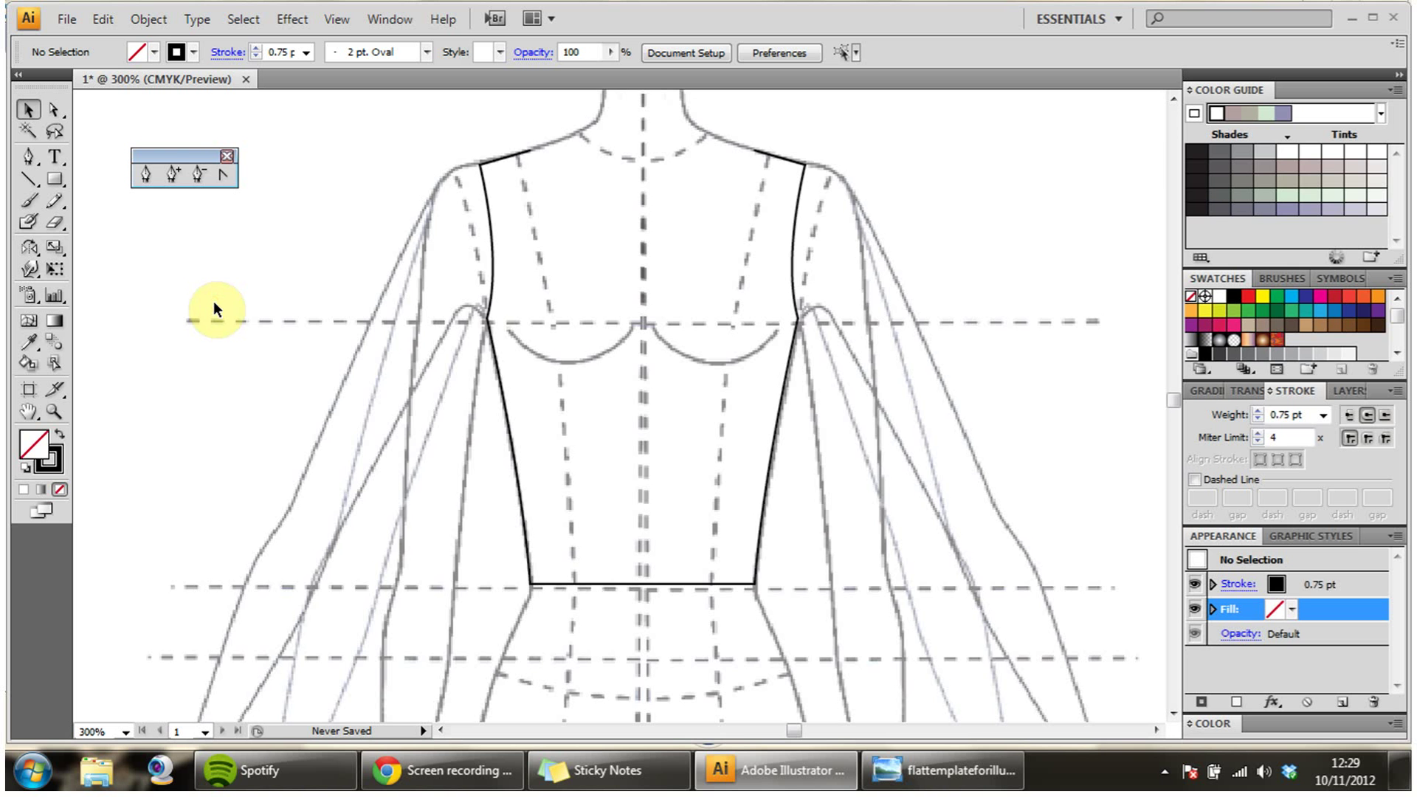
Step: Try to close the neckline between the two shoulder ends with a Pen line and curve it by converting the right-hand anchor
{"action": "left_click", "coordinate": [1173, 99]}
{"action": "left_click", "coordinate": [1174, 101]}
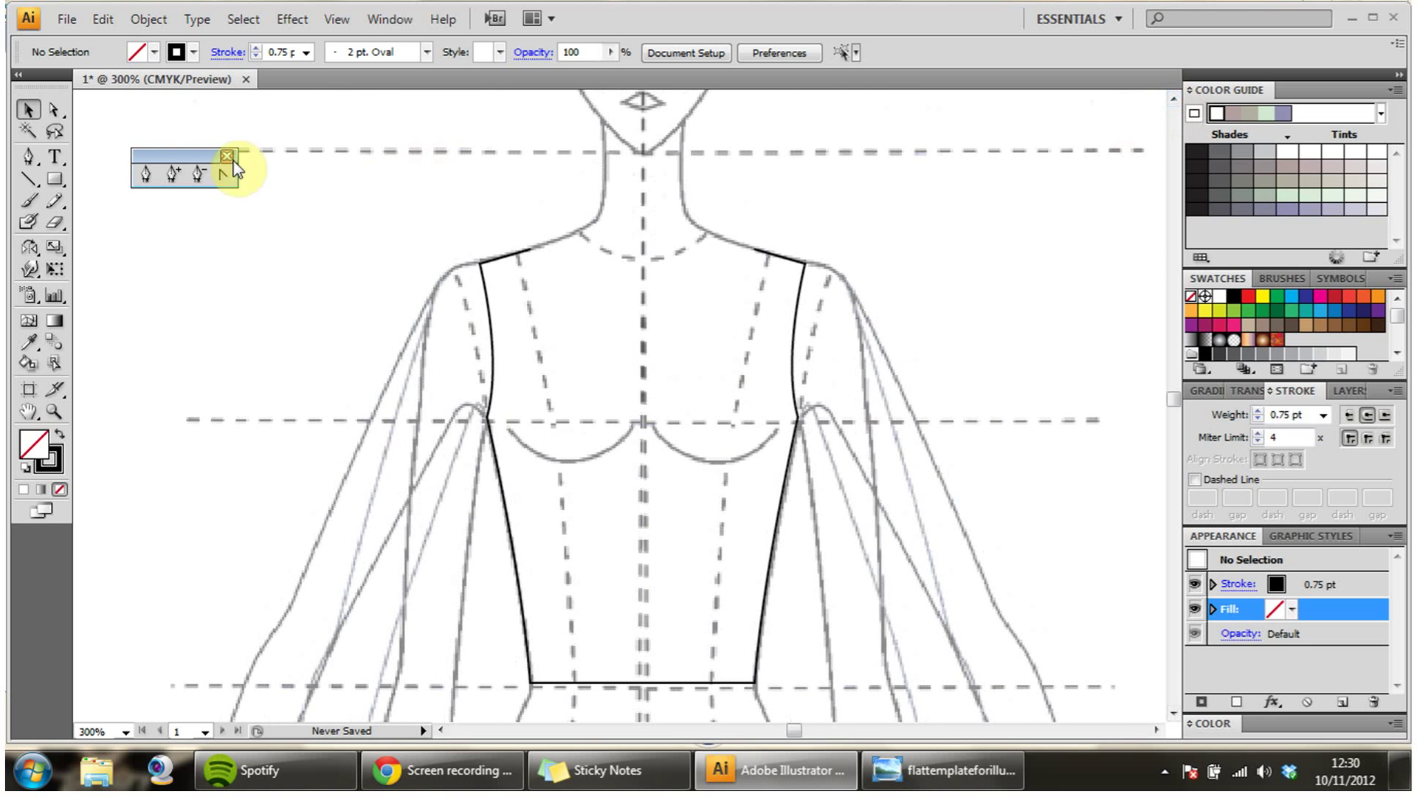
{"action": "left_click", "coordinate": [146, 174]}
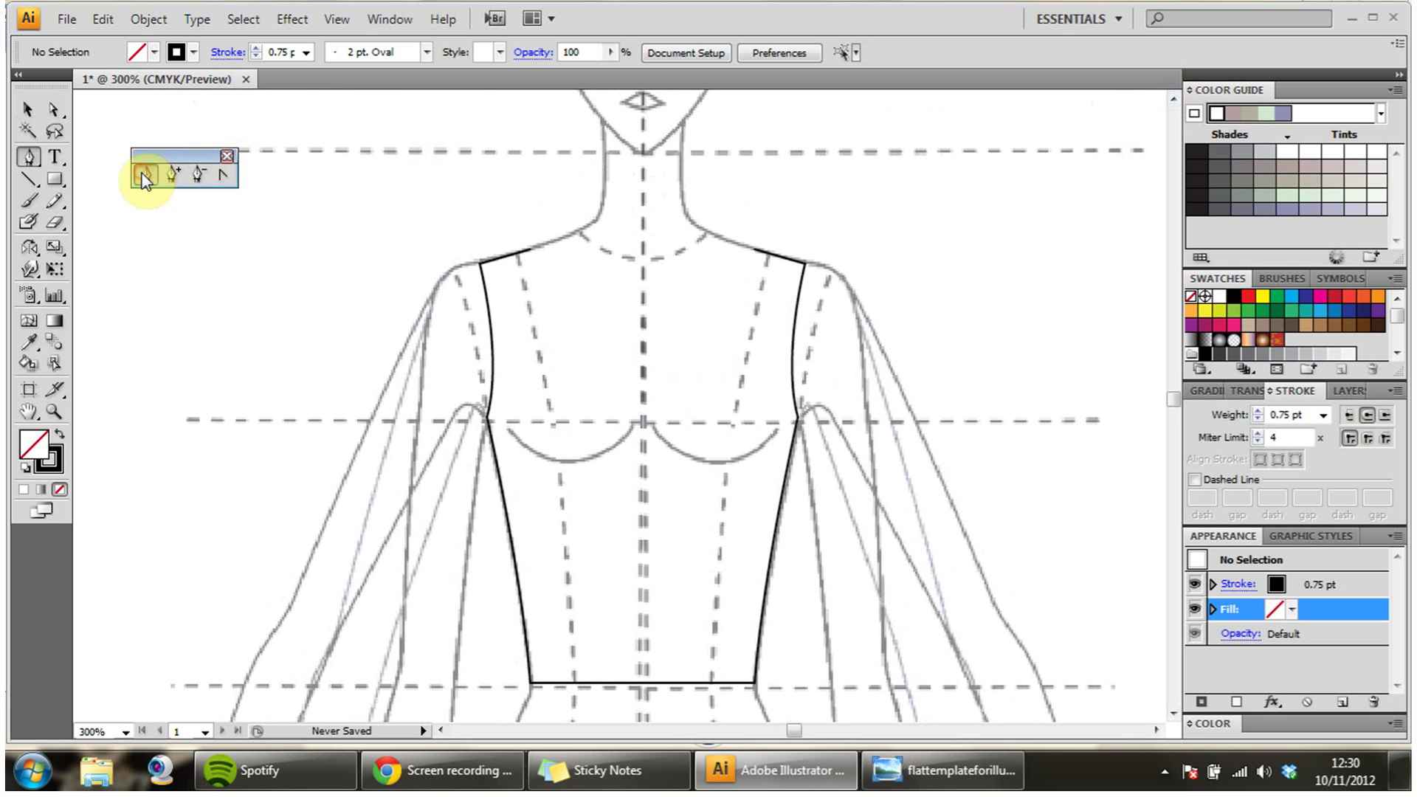
{"action": "left_click", "coordinate": [530, 249]}
{"action": "left_click", "coordinate": [752, 251]}
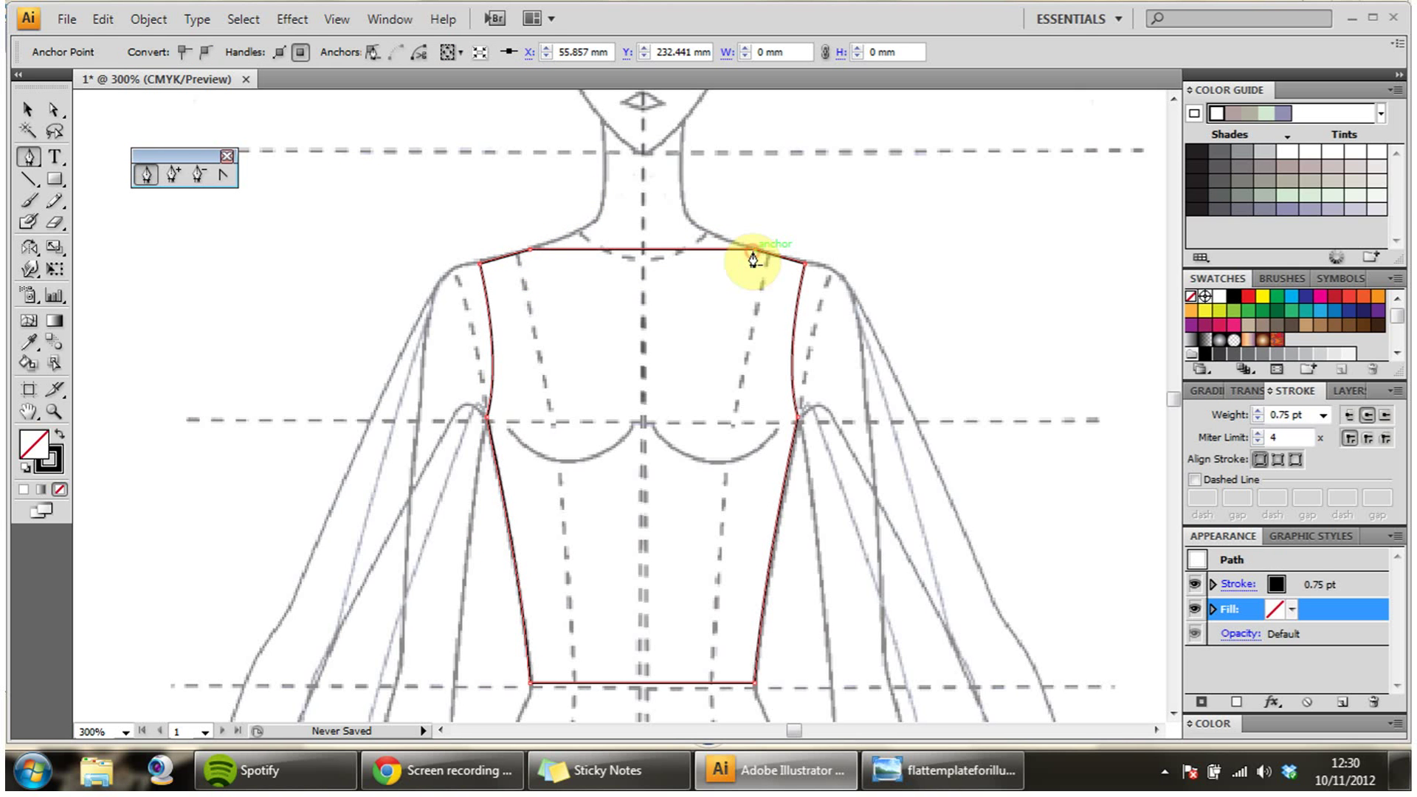
{"action": "left_click", "coordinate": [223, 182]}
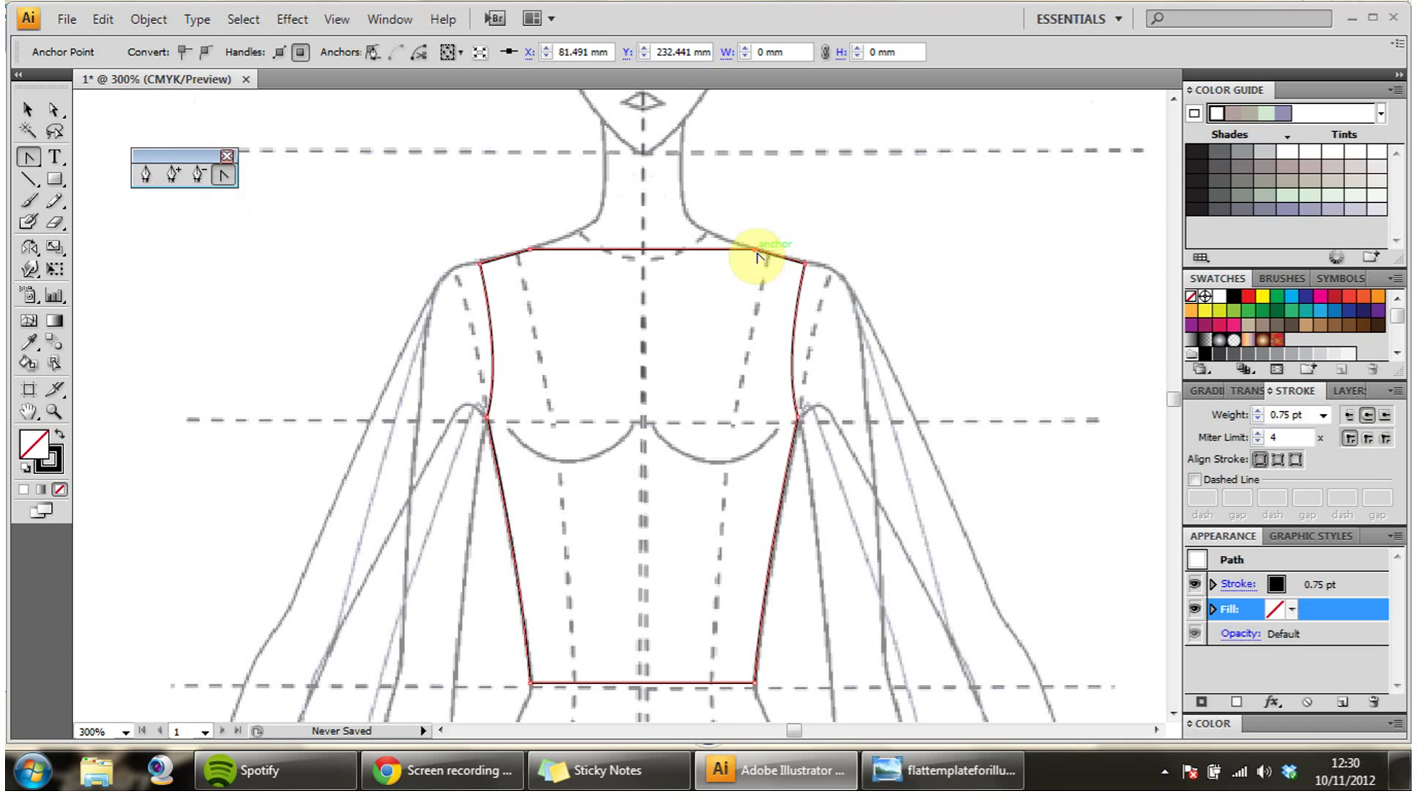
{"action": "mouse_move", "coordinate": [756, 253]}
{"action": "left_mouse_down"}
{"action": "mouse_move", "coordinate": [804, 246]}
{"action": "mouse_move", "coordinate": [848, 215]}
{"action": "mouse_move", "coordinate": [799, 162]}
{"action": "mouse_move", "coordinate": [721, 180]}
{"action": "mouse_move", "coordinate": [772, 152]}
{"action": "mouse_move", "coordinate": [898, 221]}
{"action": "mouse_move", "coordinate": [851, 124]}
{"action": "left_mouse_up"}
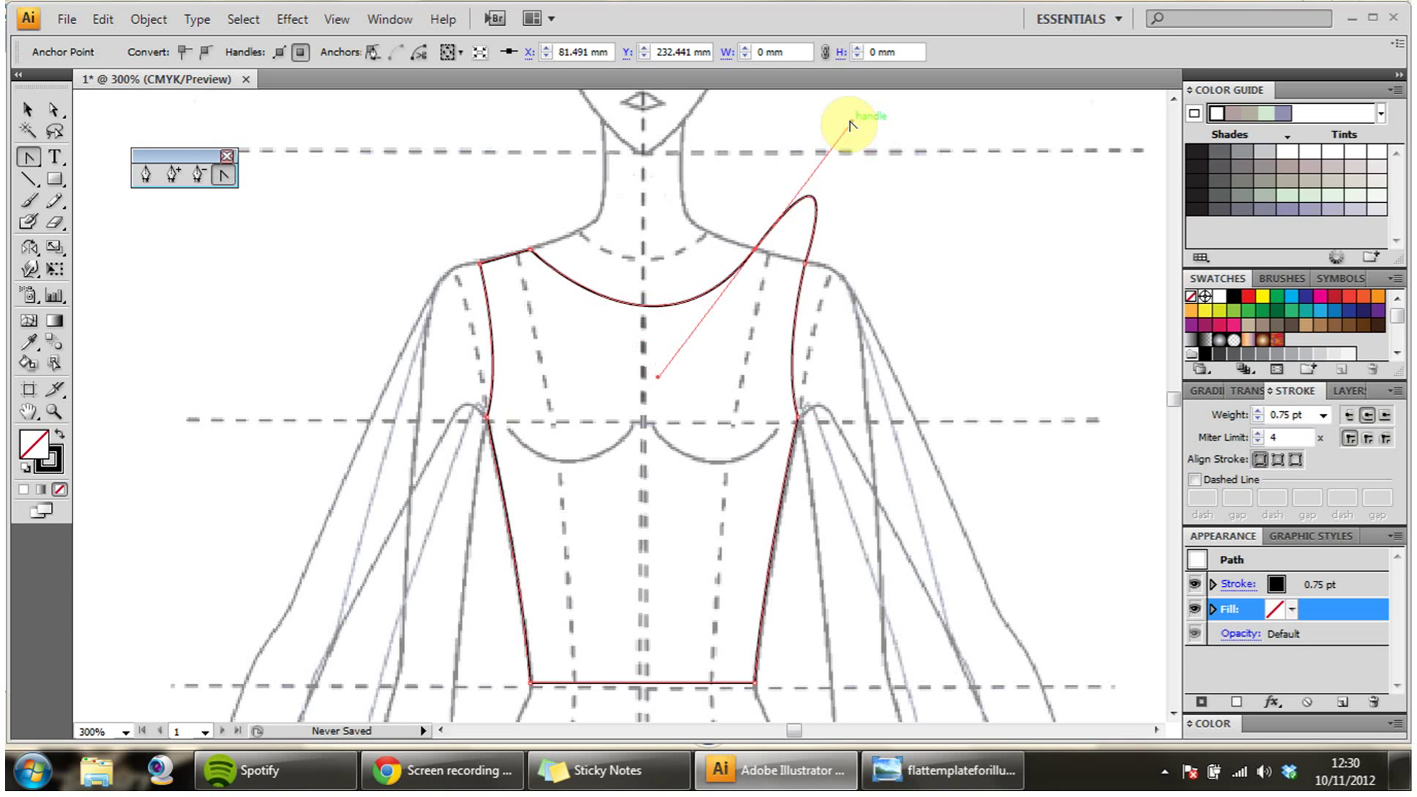
Step: Delete the distorted neckline anchor, and undo back to the bodice outline with its open neckline
{"action": "key", "text": "Delete"}
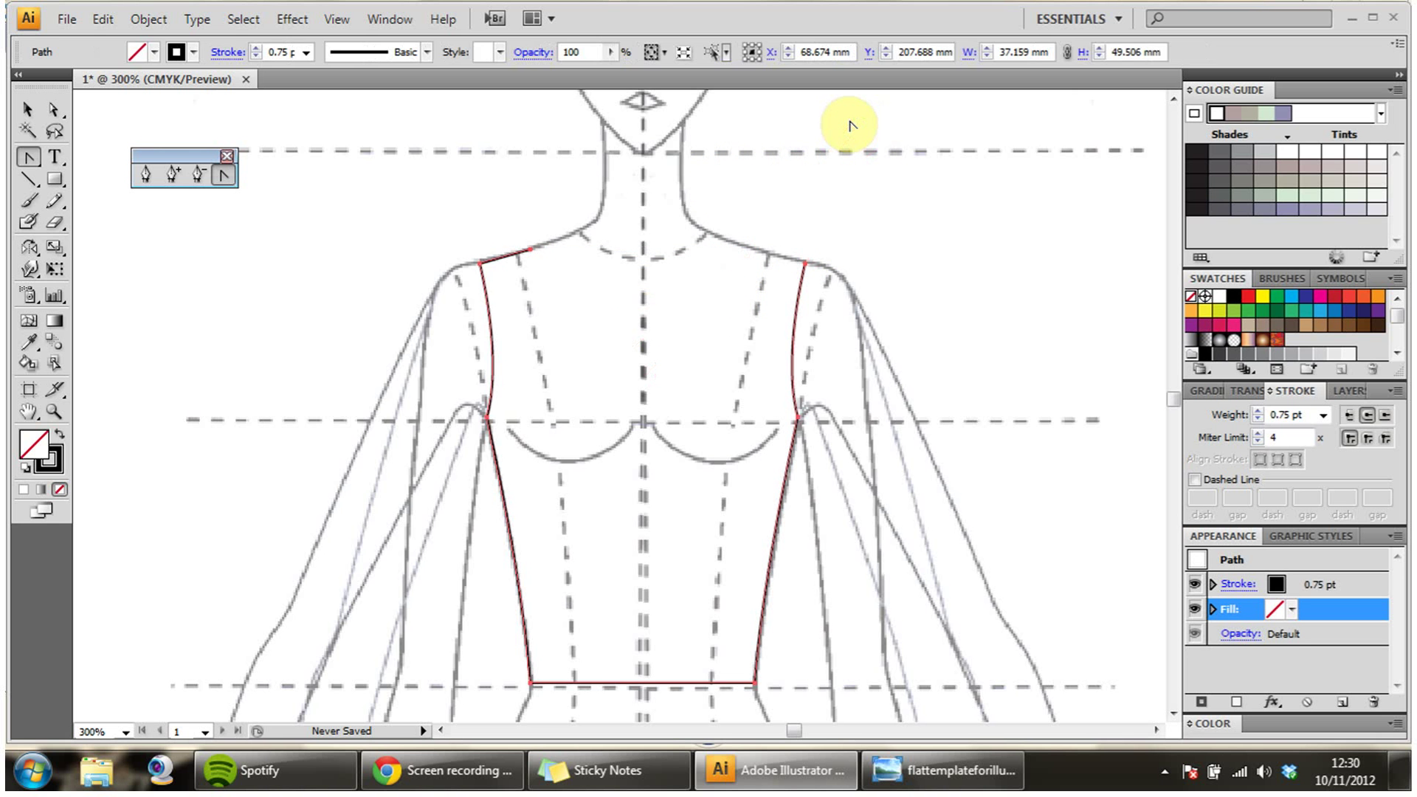
{"action": "key", "text": "ctrl+z"}
{"action": "key", "text": "ctrl+z"}
{"action": "key", "text": "ctrl"}
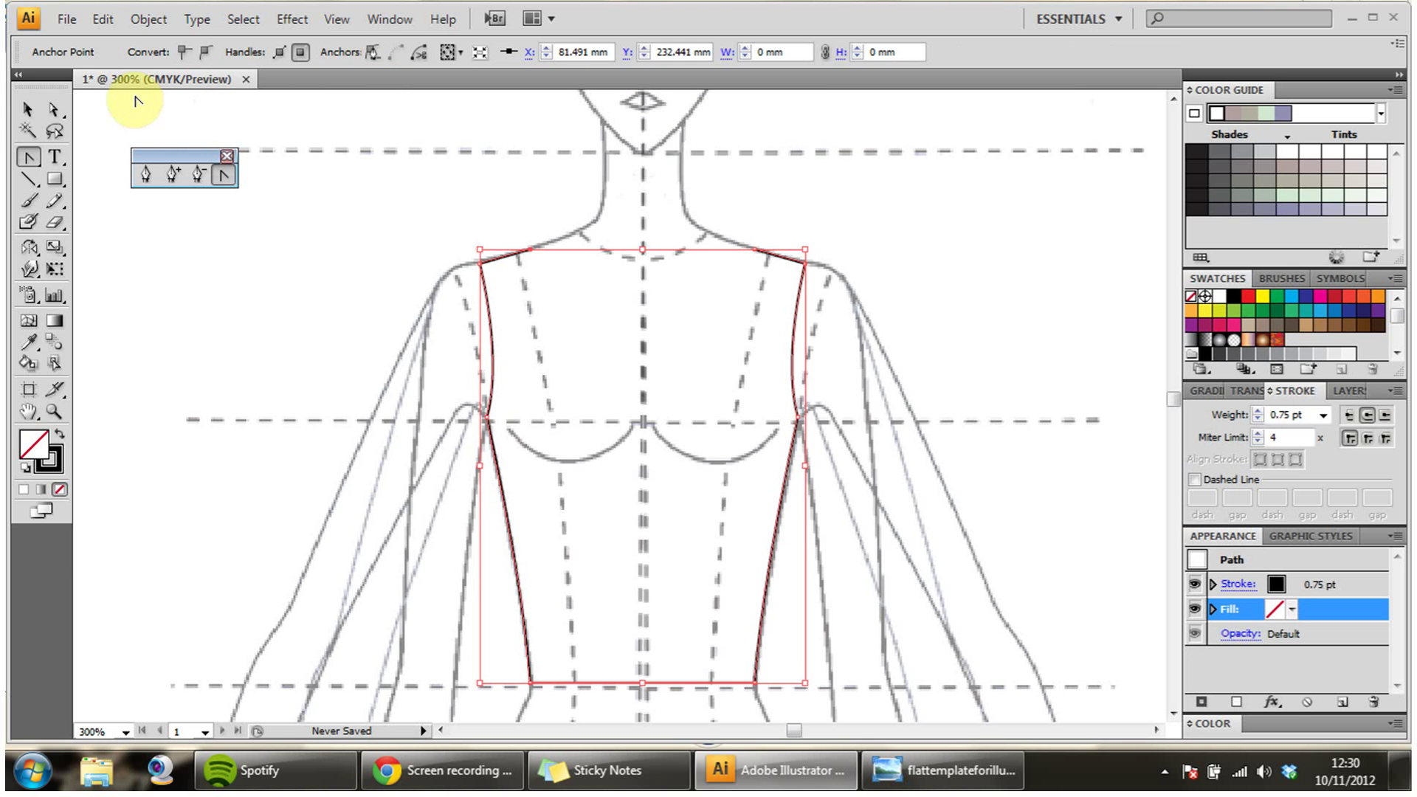
Step: Deselect the bodice outline, lock its layer, and add a new layer above it for the neckline
{"action": "left_click", "coordinate": [27, 109]}
{"action": "left_click", "coordinate": [207, 322]}
{"action": "left_click", "coordinate": [1347, 391]}
{"action": "left_click", "coordinate": [1212, 414]}
{"action": "left_click", "coordinate": [1341, 563]}
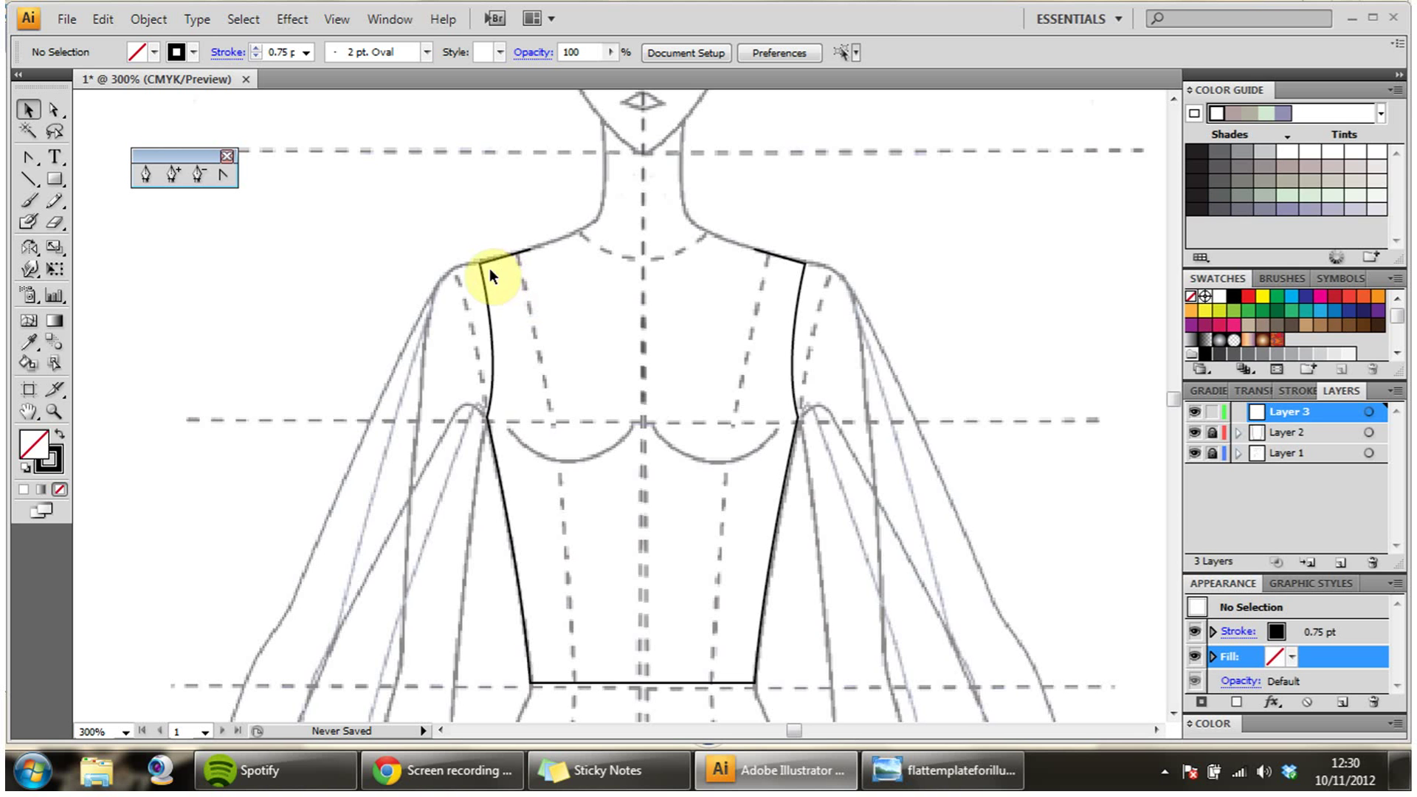
Step: Draw a straight neckline segment between the two inner shoulder ends on the new layer with the Pen tool
{"action": "left_click", "coordinate": [146, 174]}
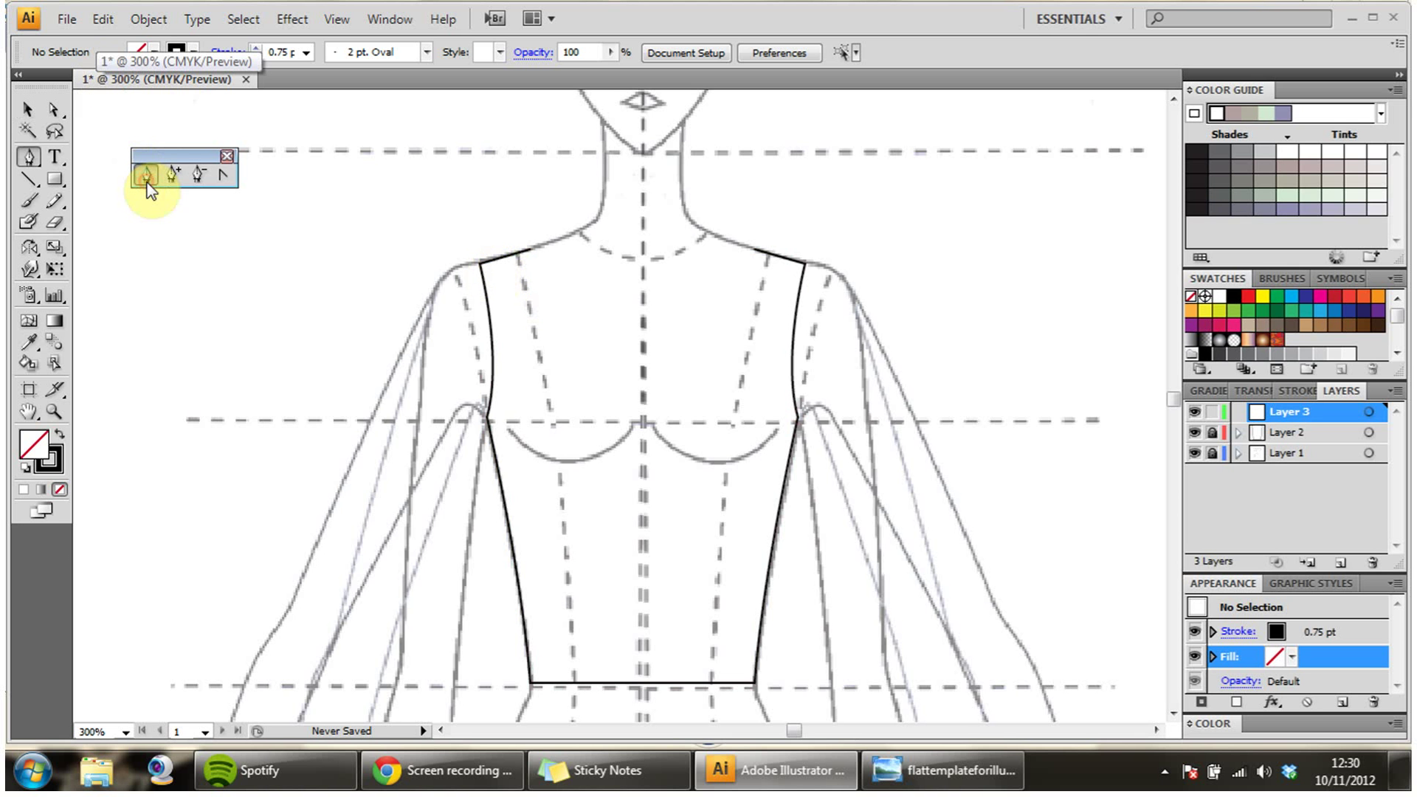
{"action": "left_click", "coordinate": [528, 251]}
{"action": "left_click", "coordinate": [753, 249]}
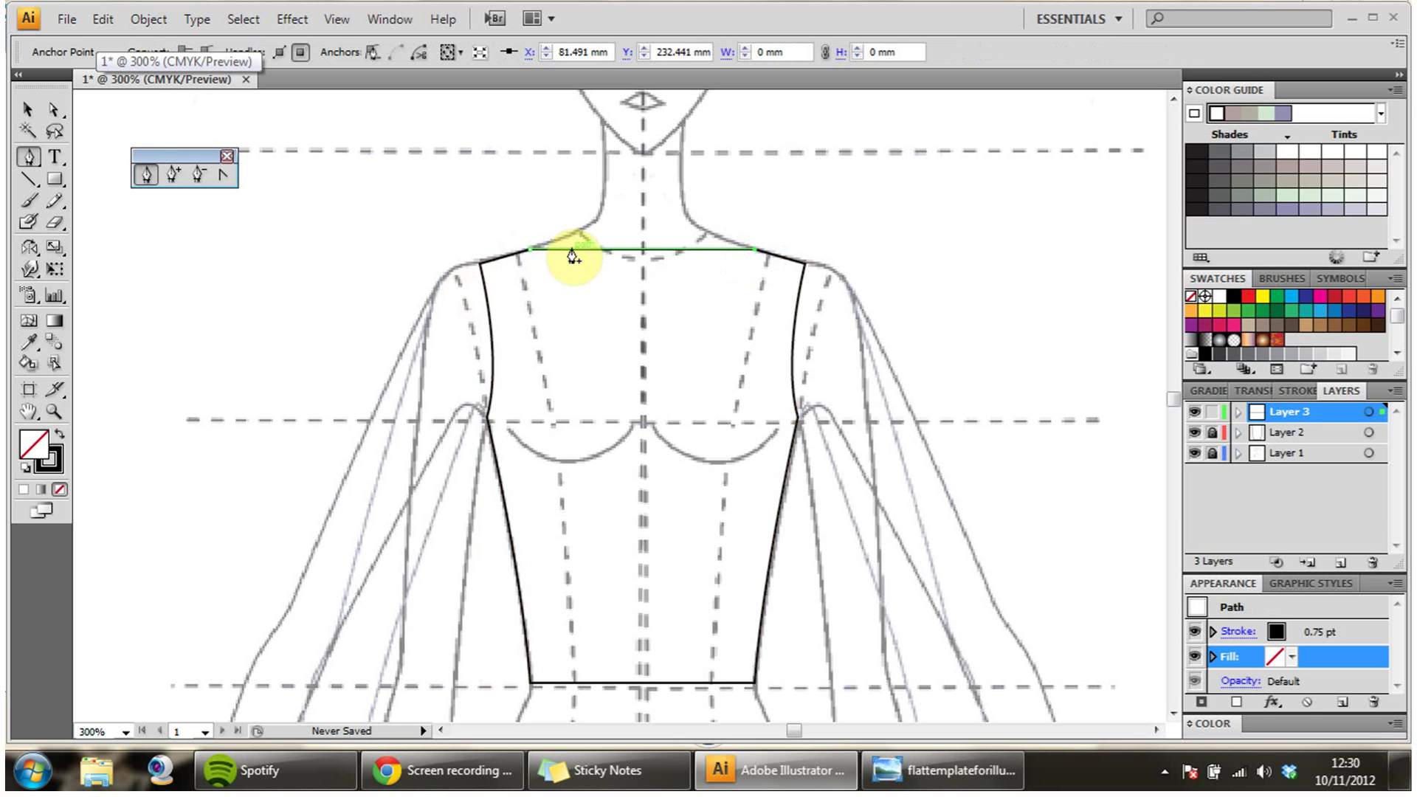
Step: Curve the neckline into a downward scoop by pulling handles from its right-hand anchor with the Convert Anchor Point tool, and deselect it
{"action": "left_click", "coordinate": [225, 176]}
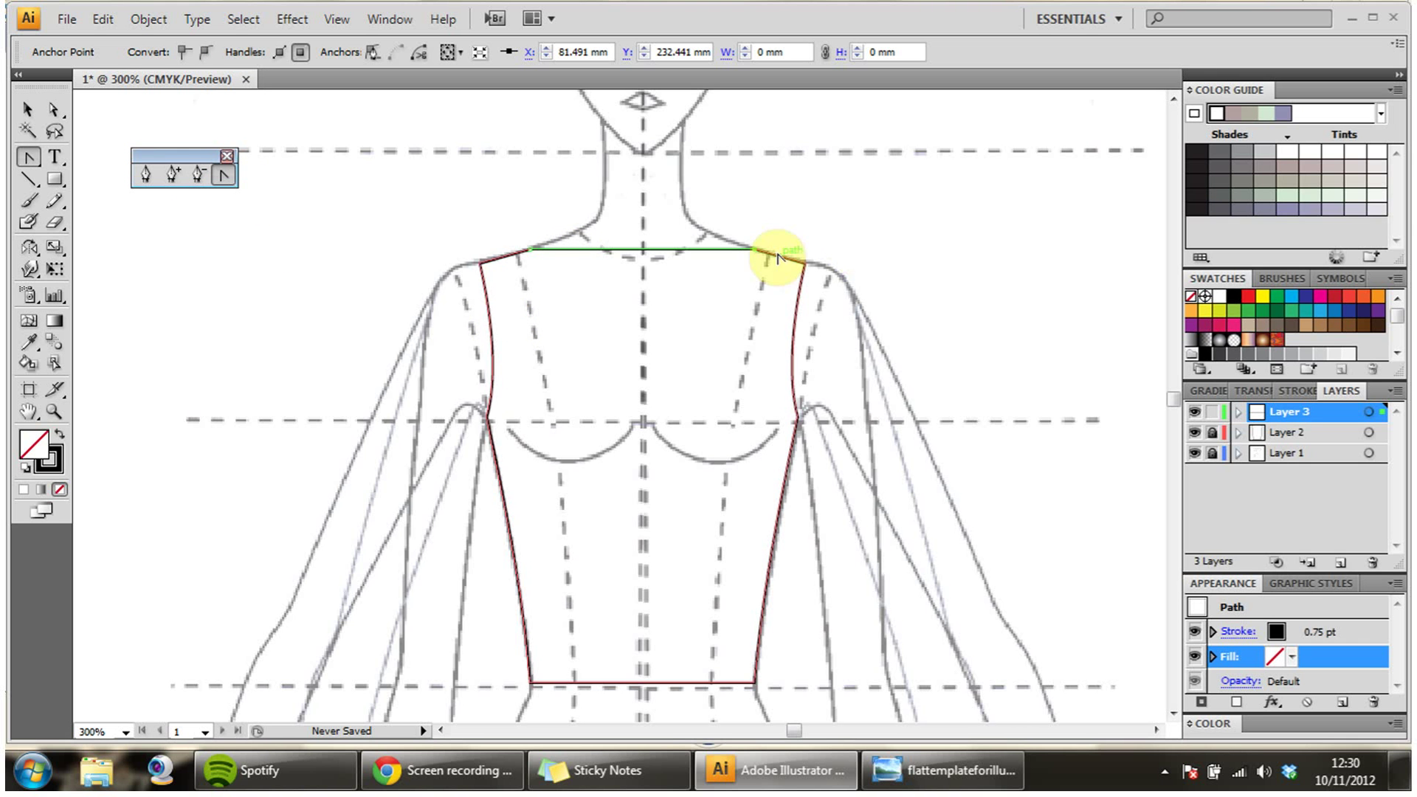
{"action": "left_click_drag", "start_coordinate": [756, 251], "coordinate": [892, 191]}
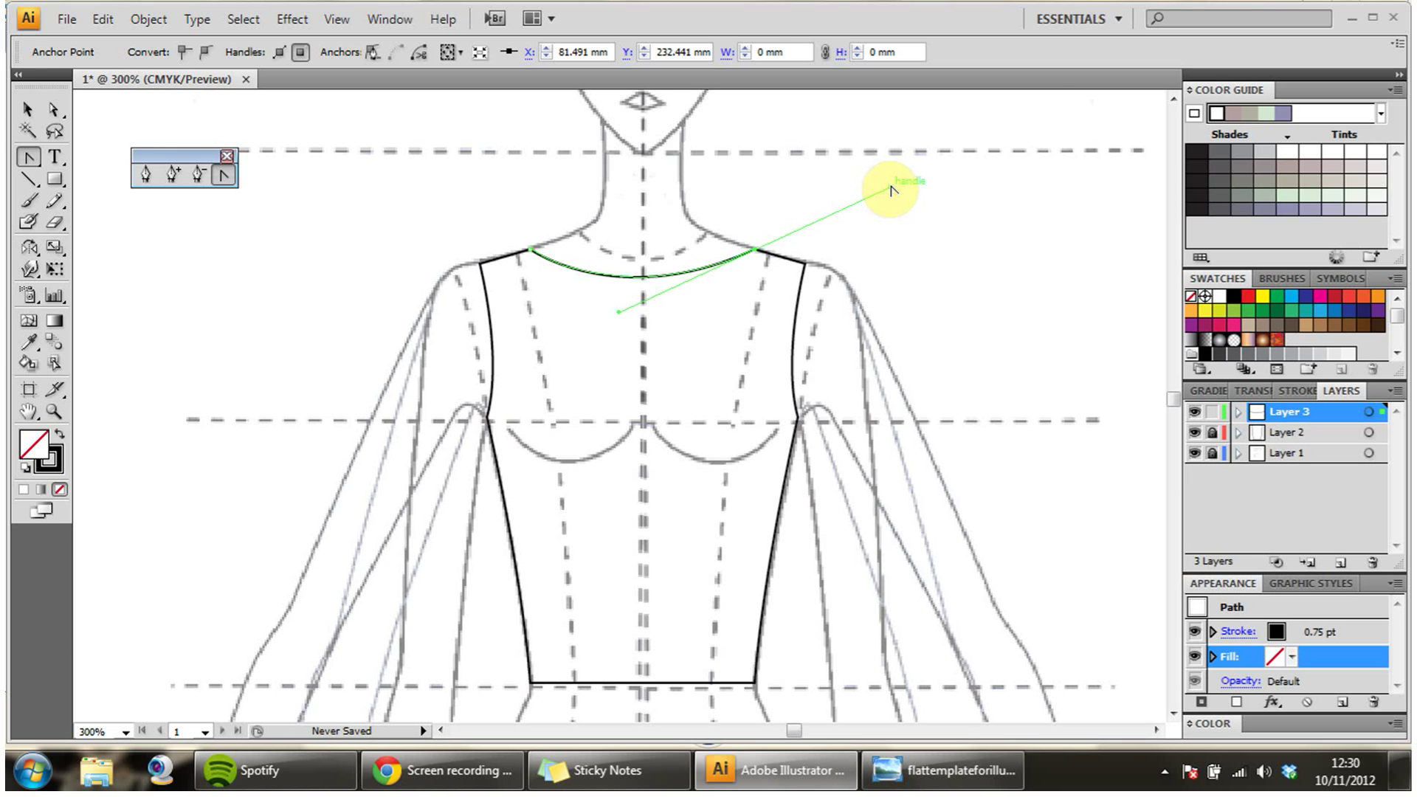
{"action": "key", "text": "ctrl+z"}
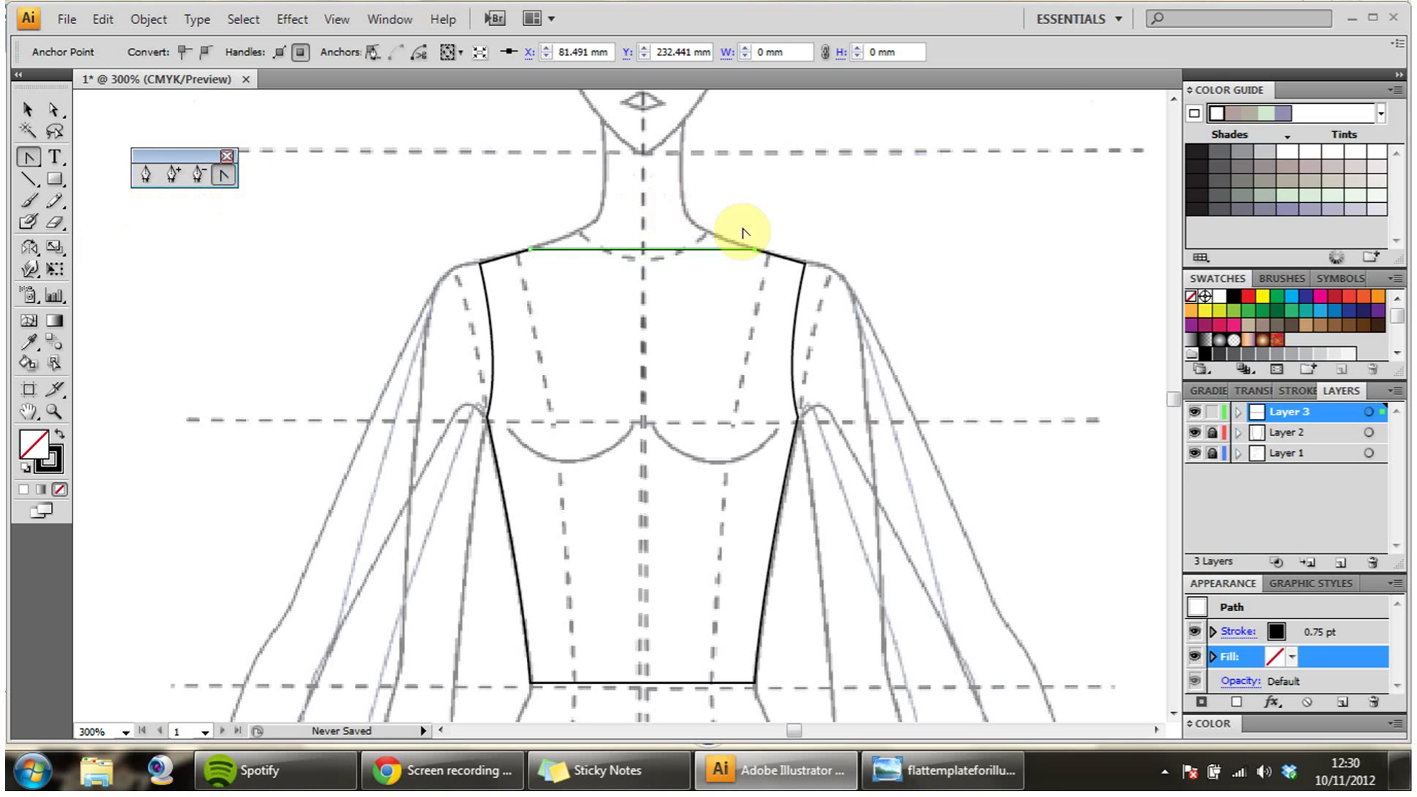
{"action": "left_click_drag", "start_coordinate": [753, 248], "coordinate": [869, 176]}
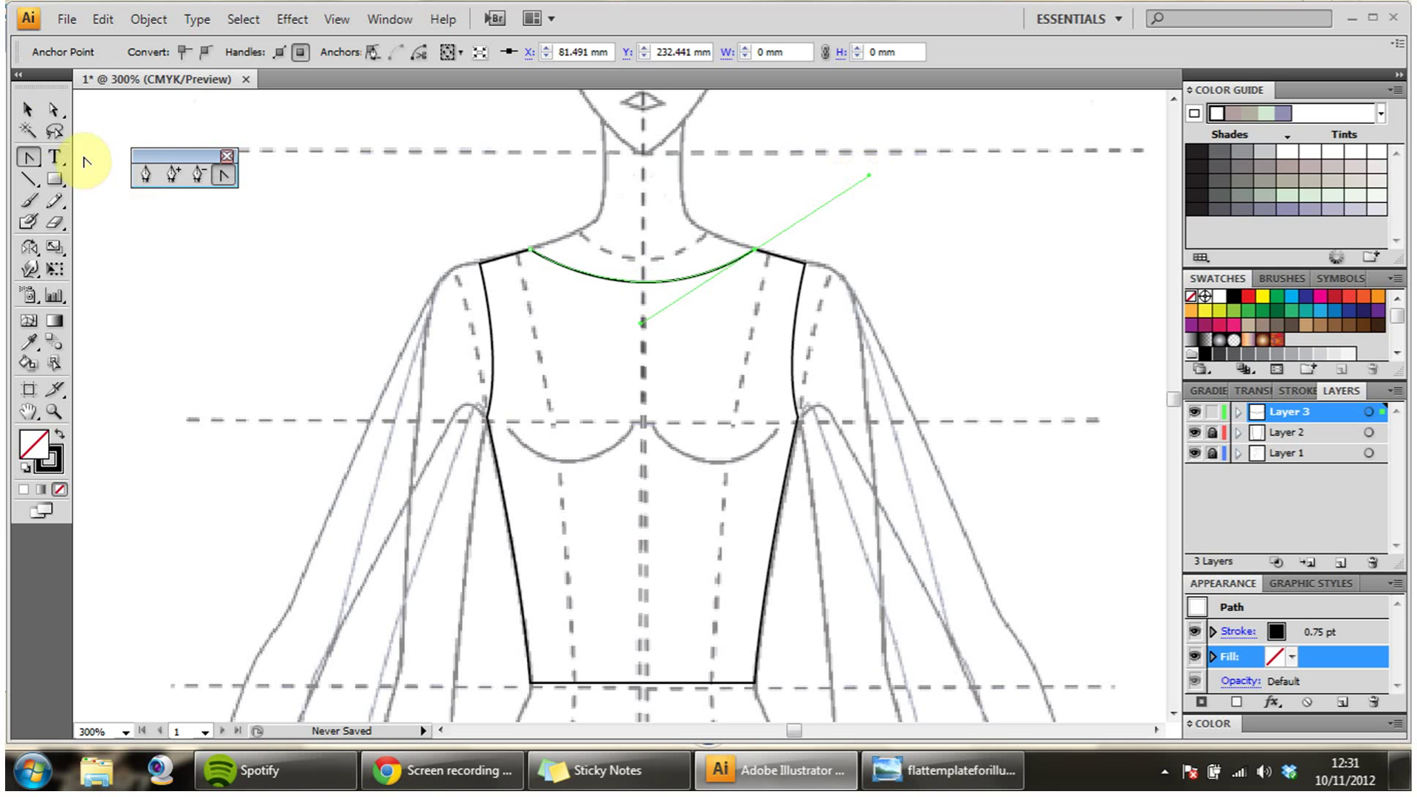
{"action": "left_click", "coordinate": [35, 113]}
{"action": "left_click", "coordinate": [263, 276]}
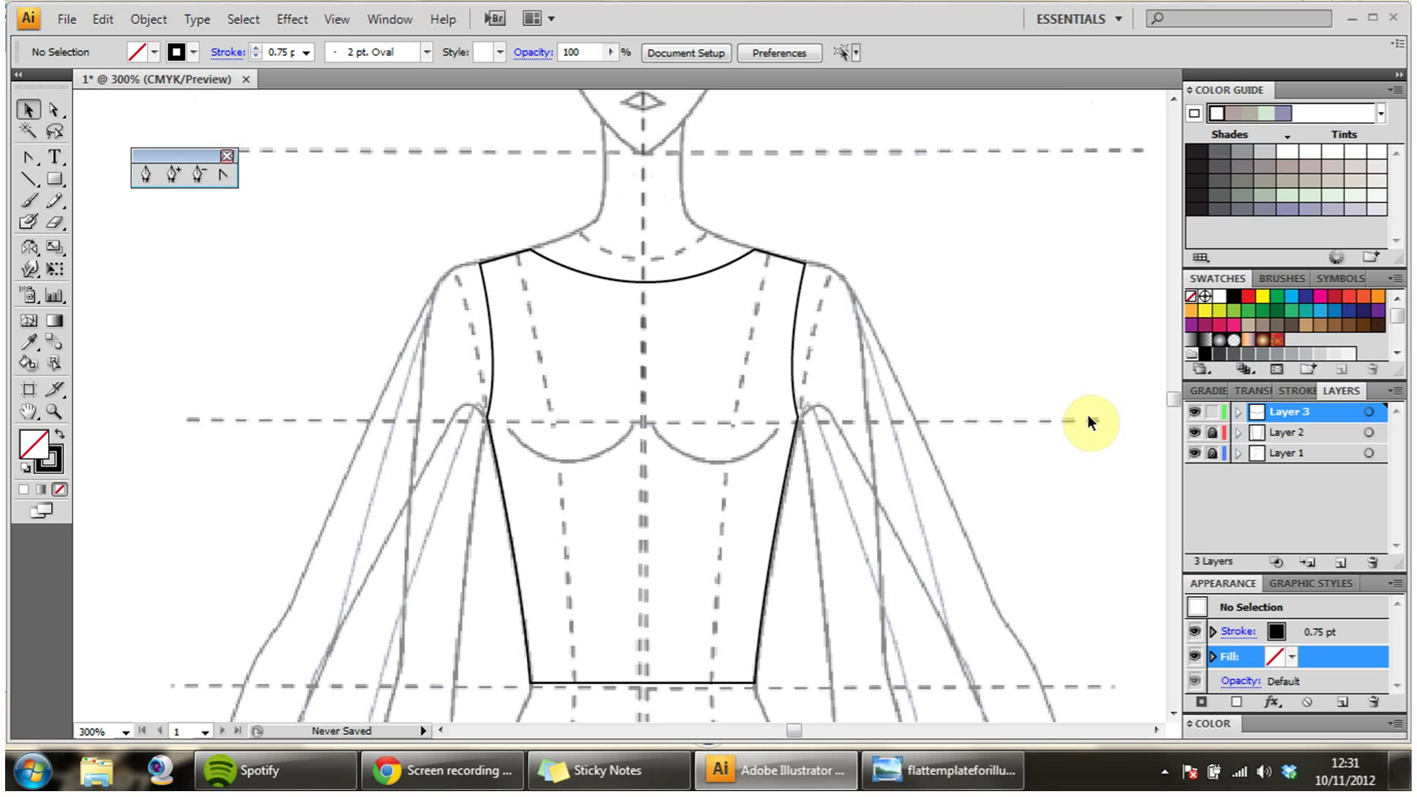
{"action": "left_click", "coordinate": [1211, 432]}
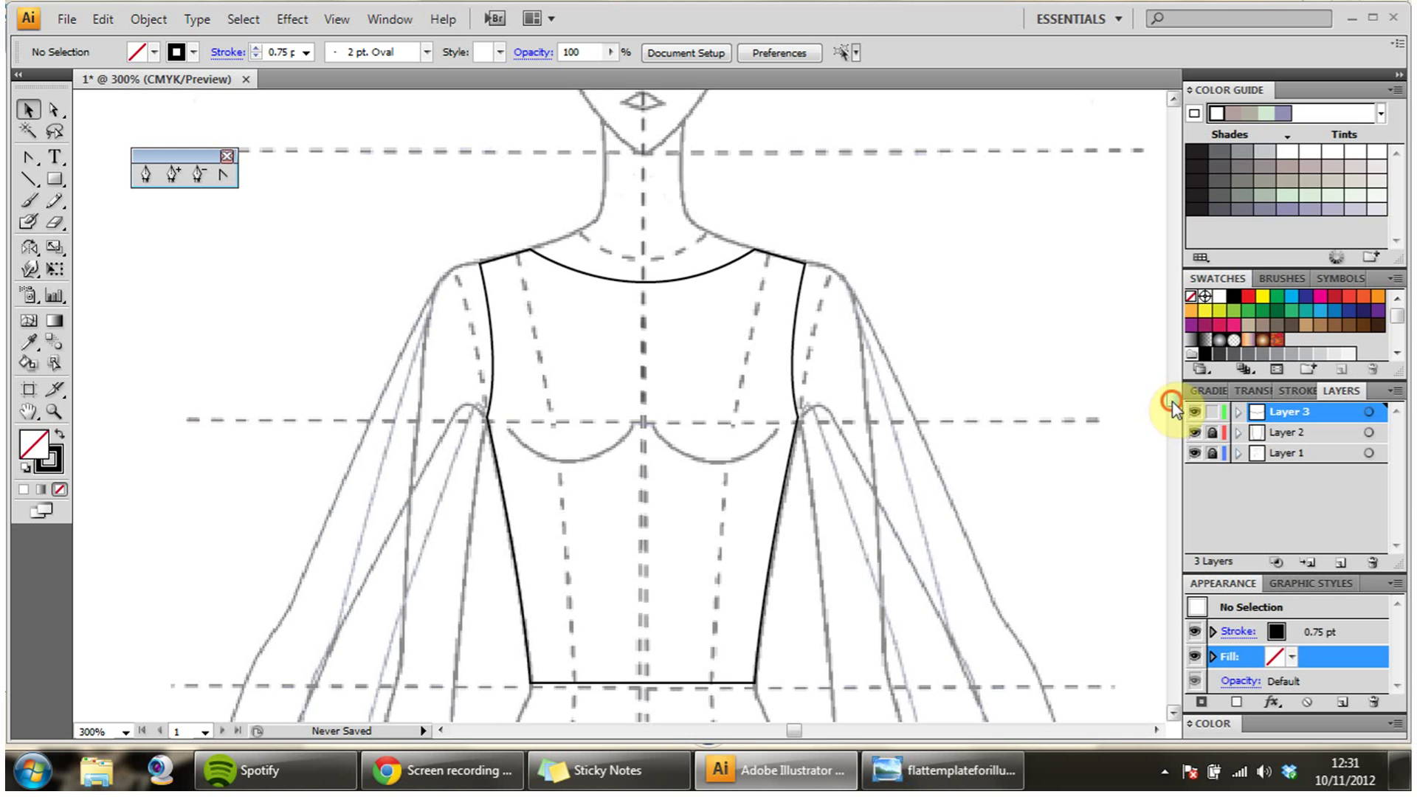
{"action": "left_click_drag", "start_coordinate": [1172, 405], "coordinate": [1173, 404]}
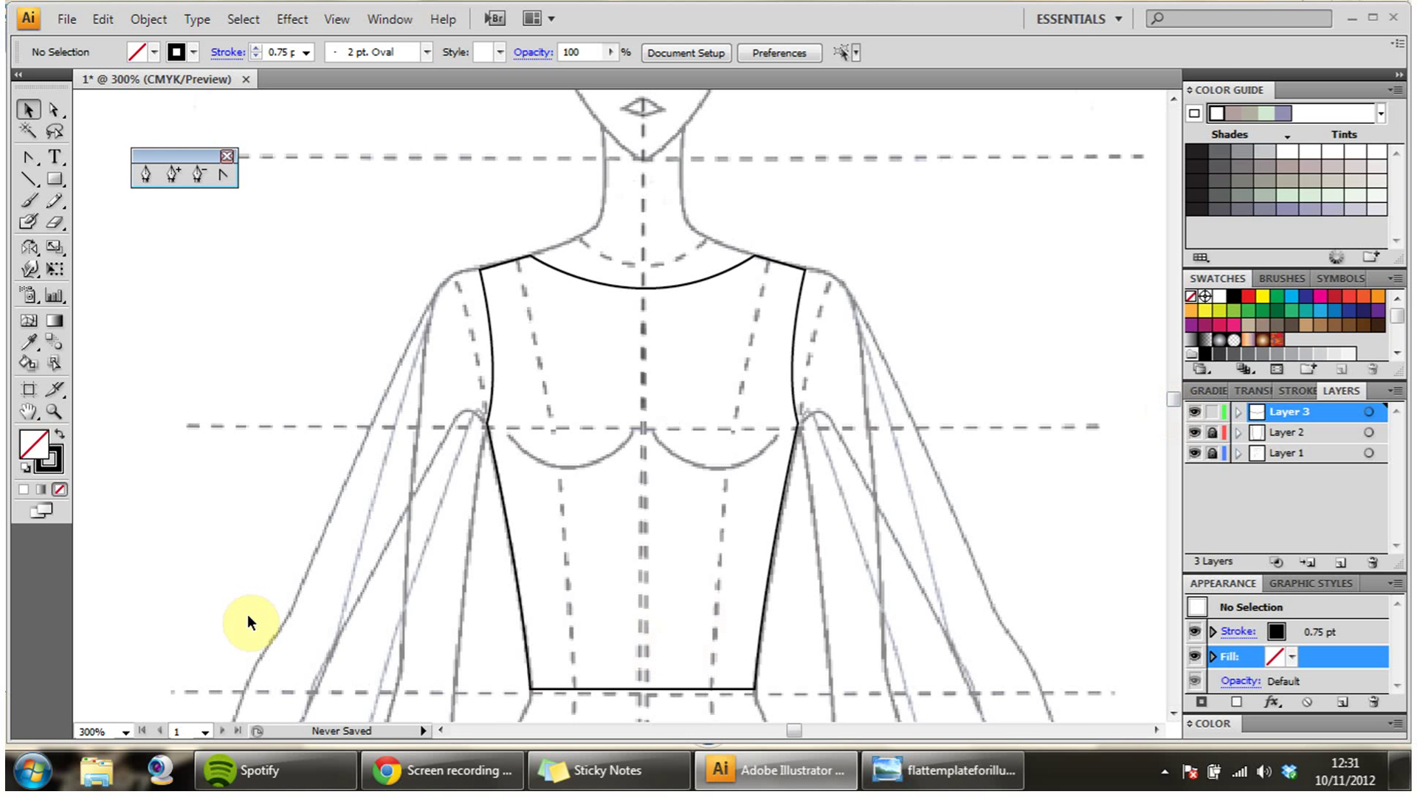